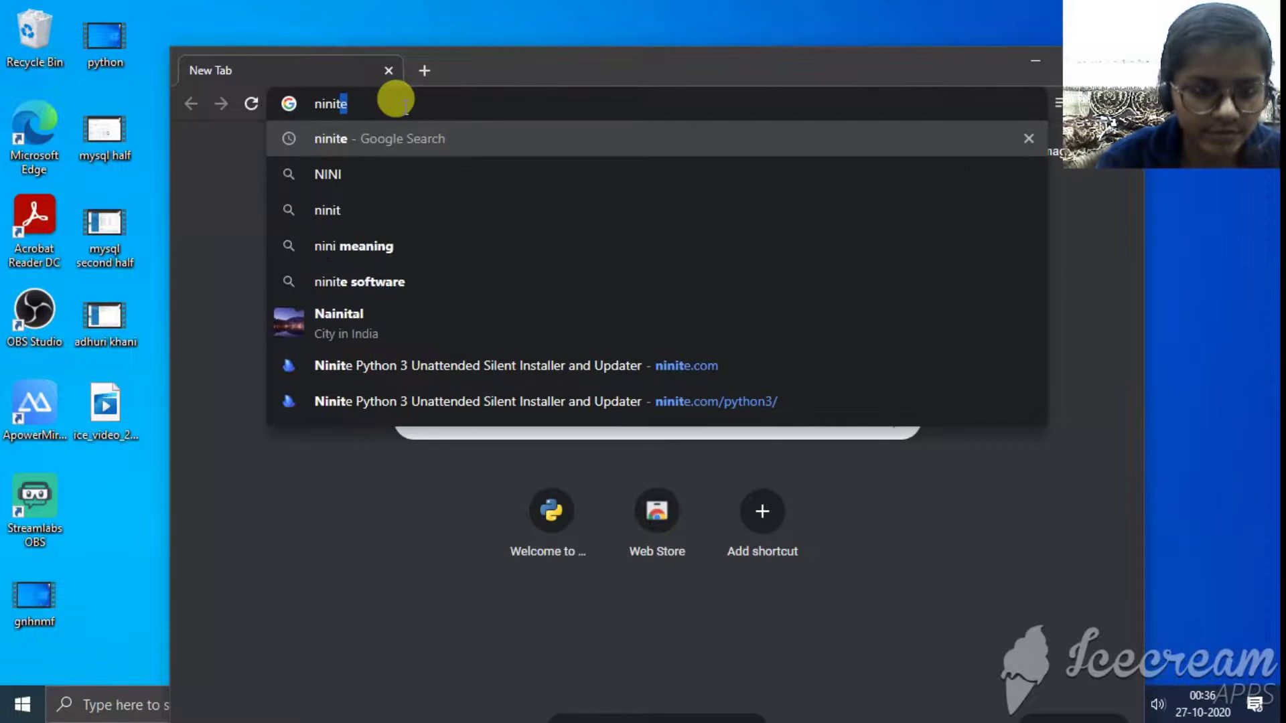
- Search the web for ninite, maximize the browser, and open the Ninite homepage
key(Return)
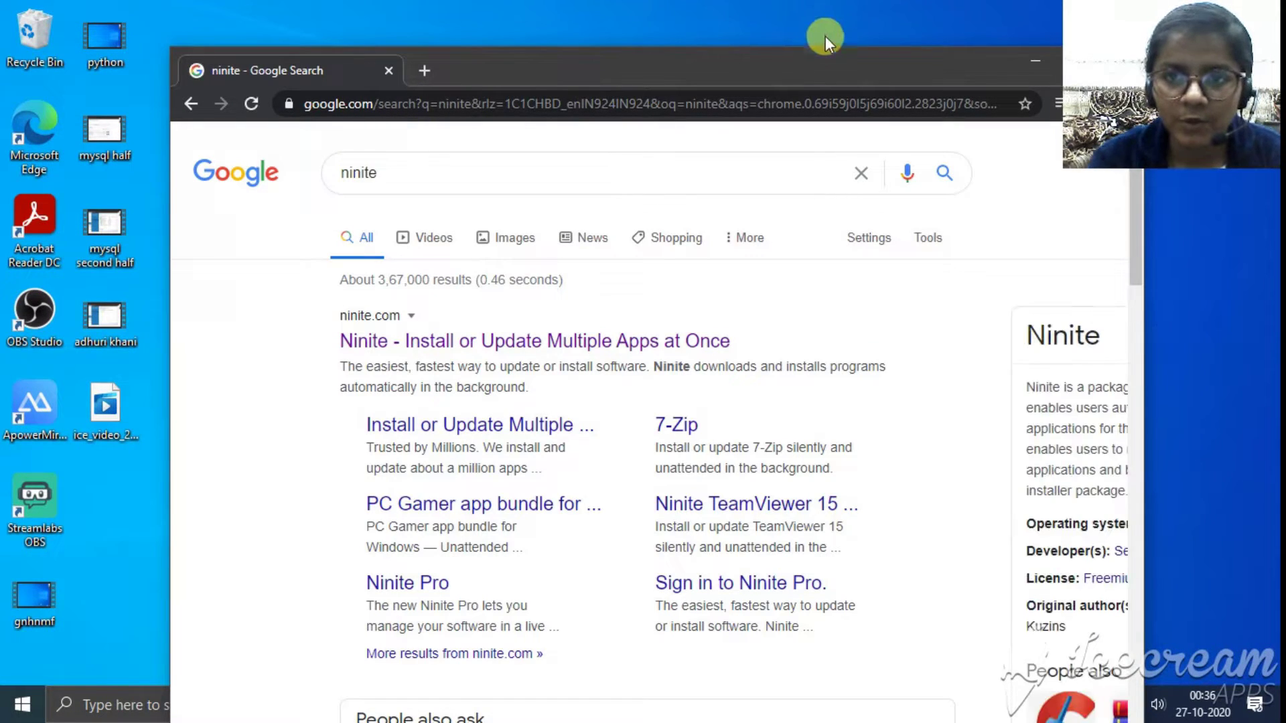
drag(810, 58, 720, 28)
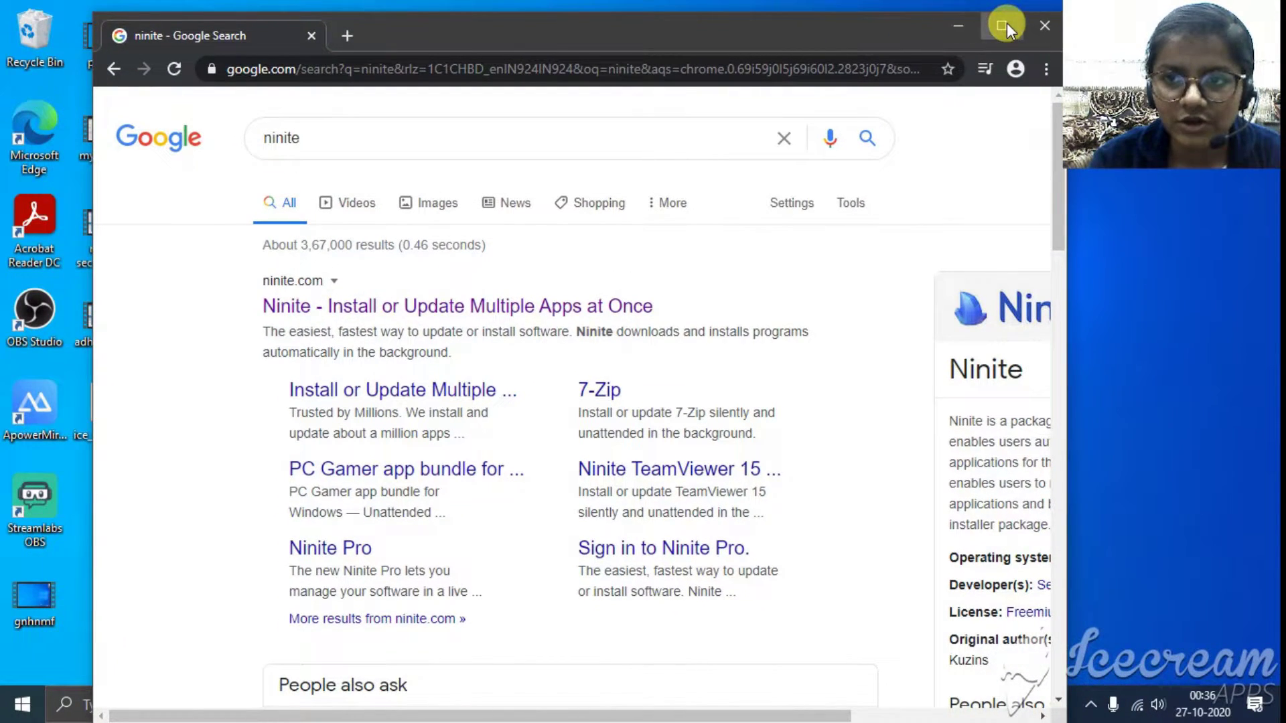
click(1003, 25)
click(288, 297)
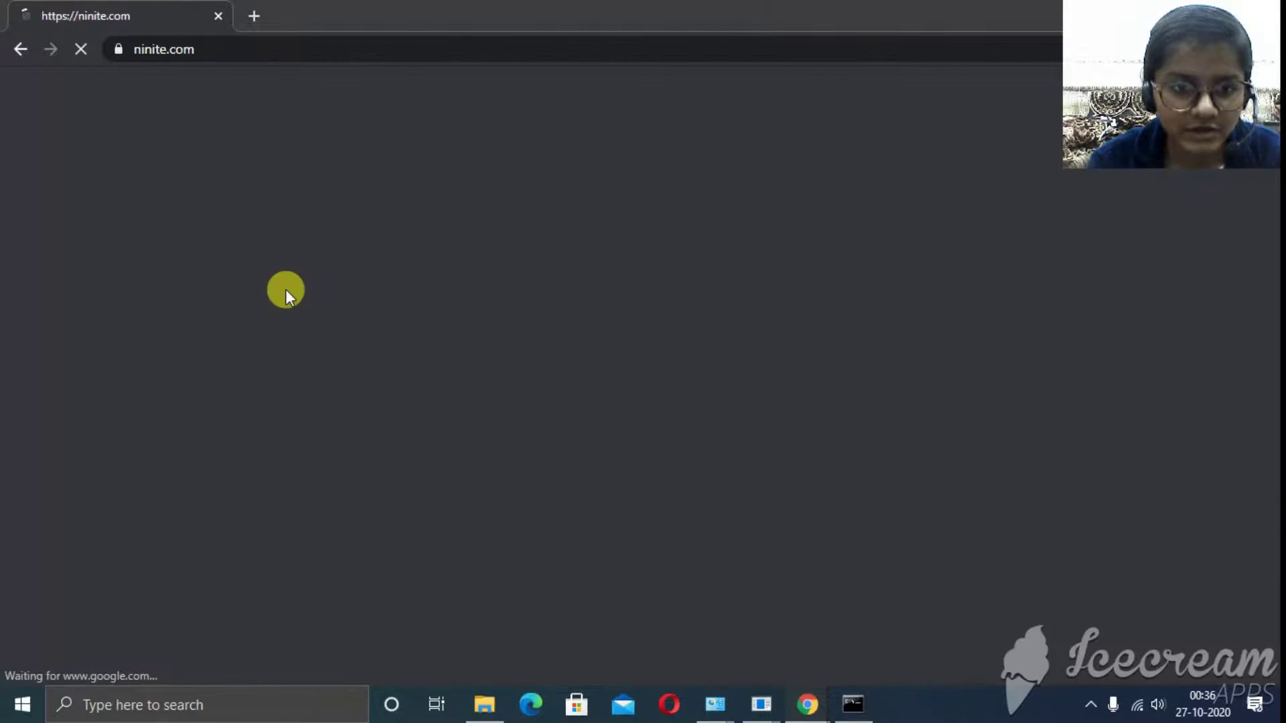
- Tick Python 3 under Developer Tools and download the custom Ninite installer
scroll(636, 395, down, 10)
scroll(637, 396, up, 10)
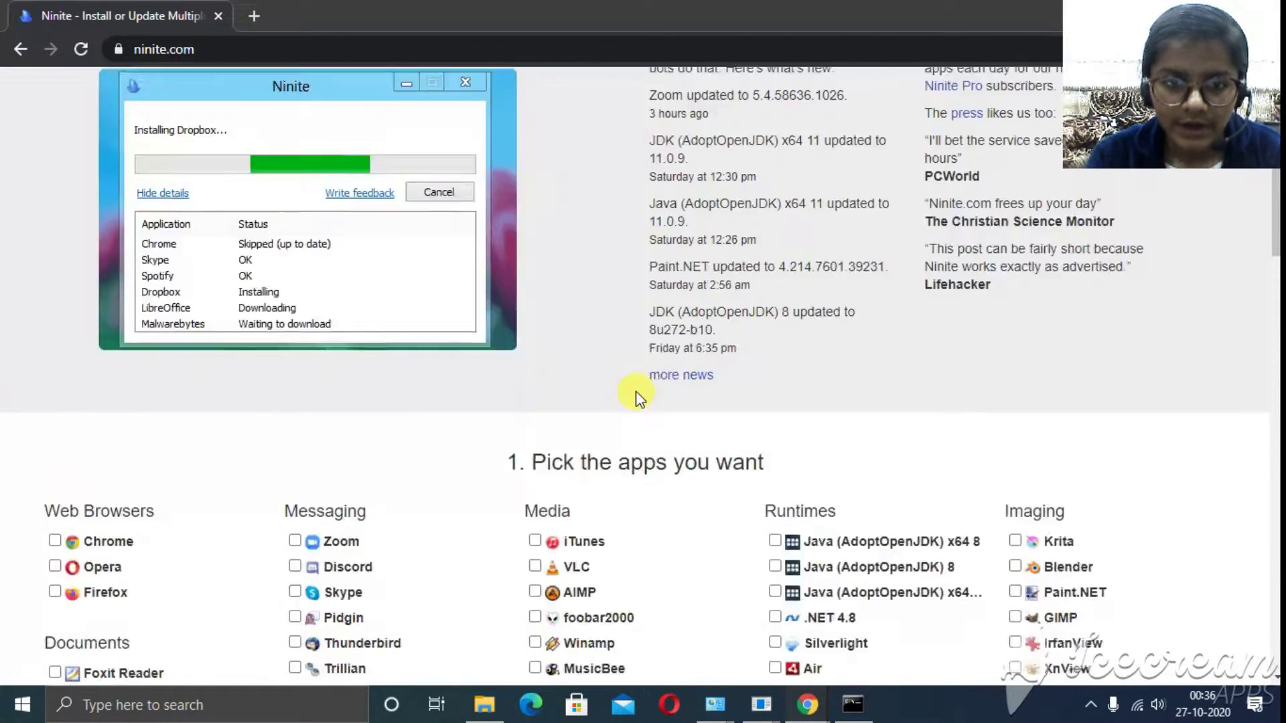
scroll(619, 288, down, 7)
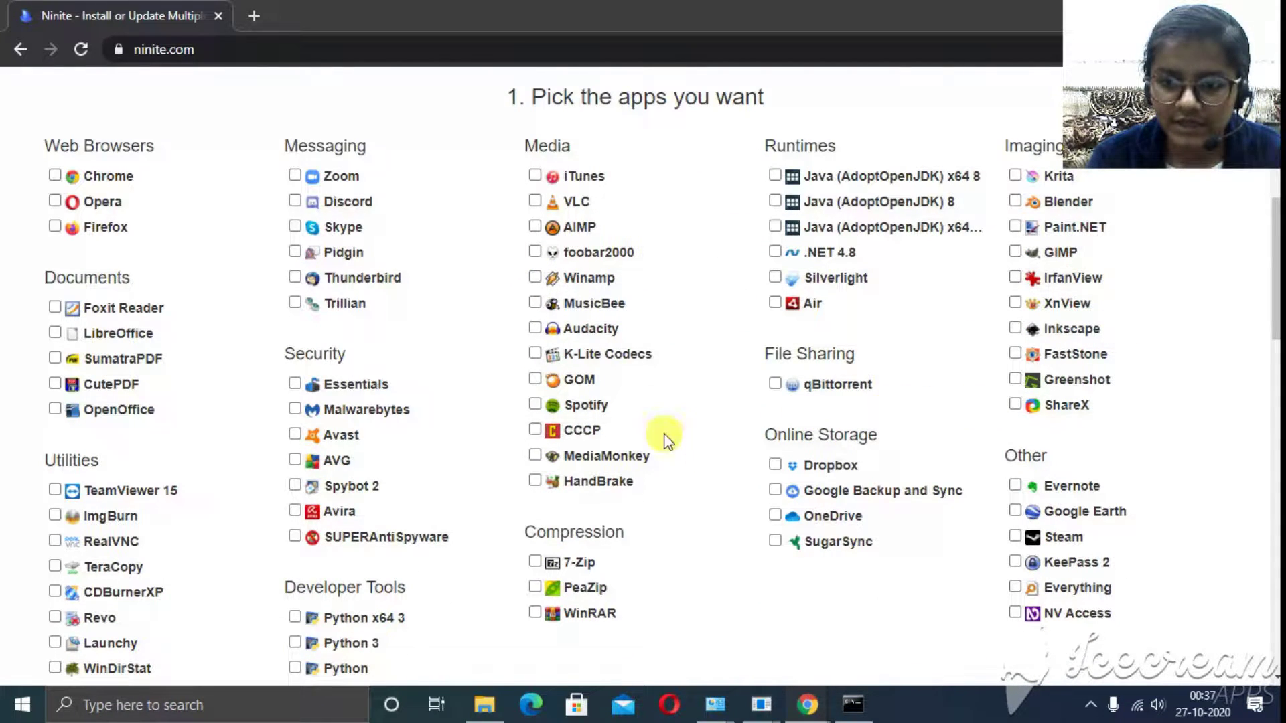
scroll(603, 356, down, 4)
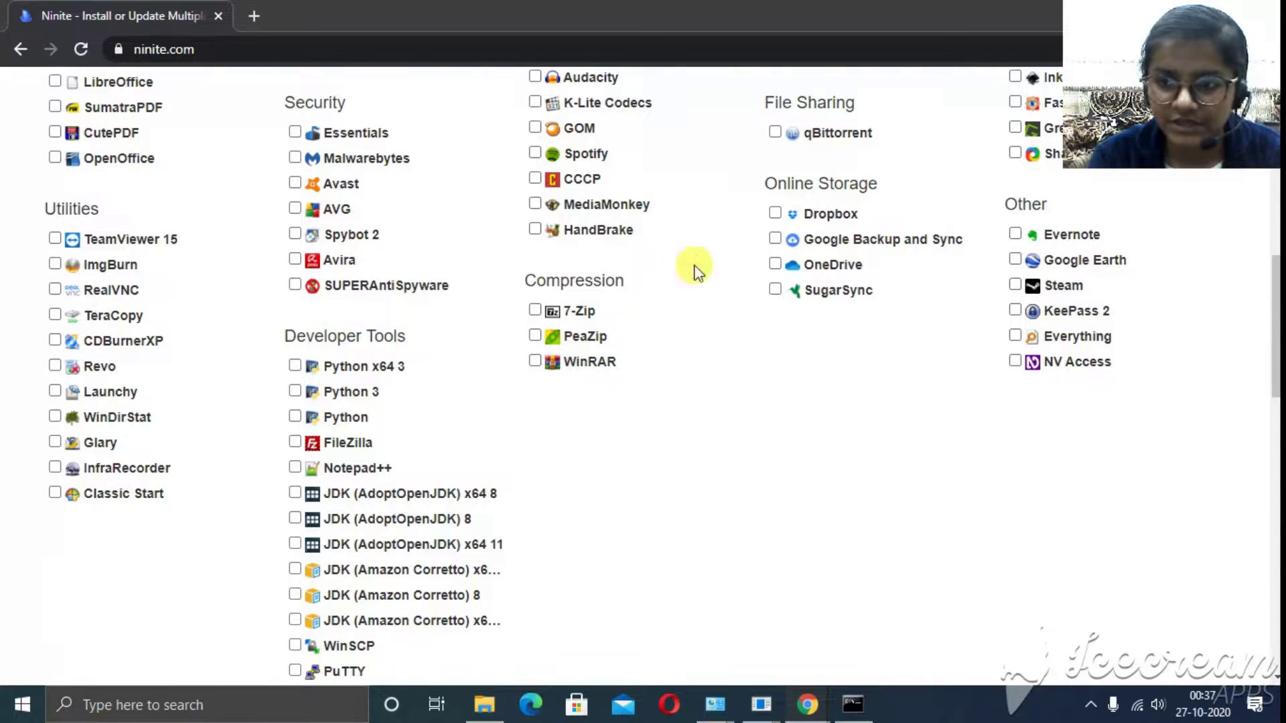
scroll(627, 273, down, 1)
scroll(630, 274, down, 3)
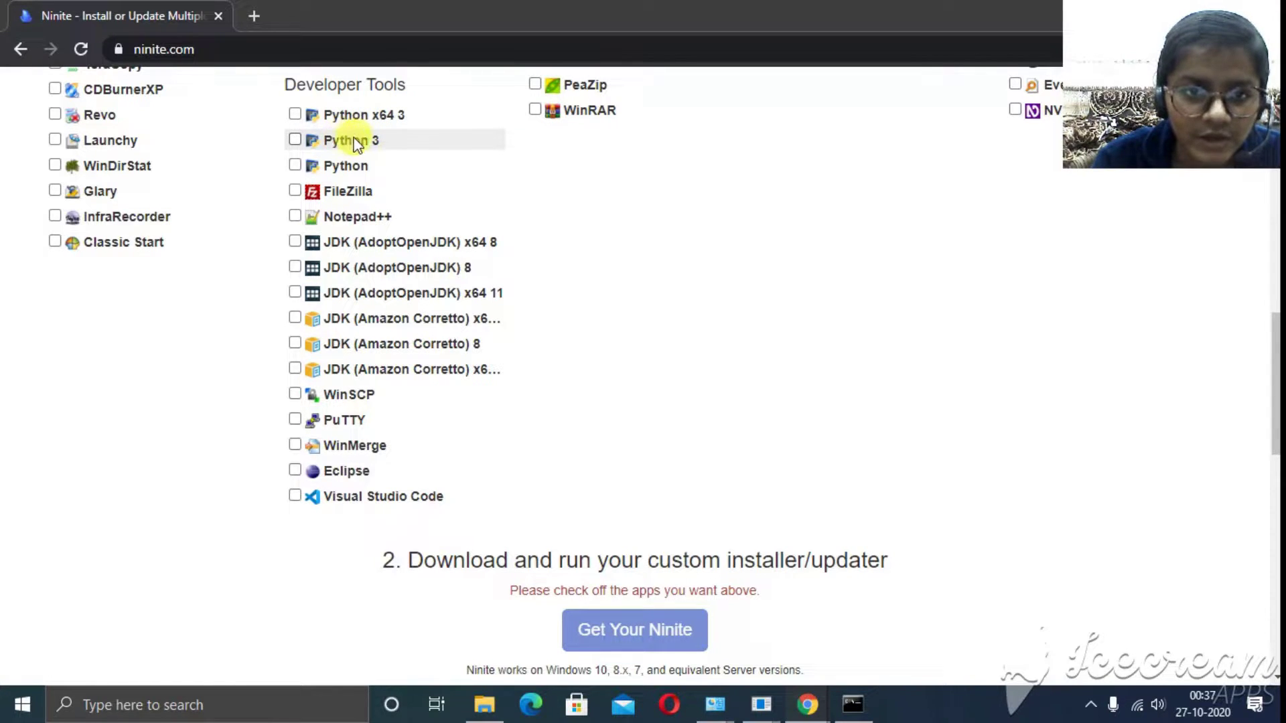
click(368, 140)
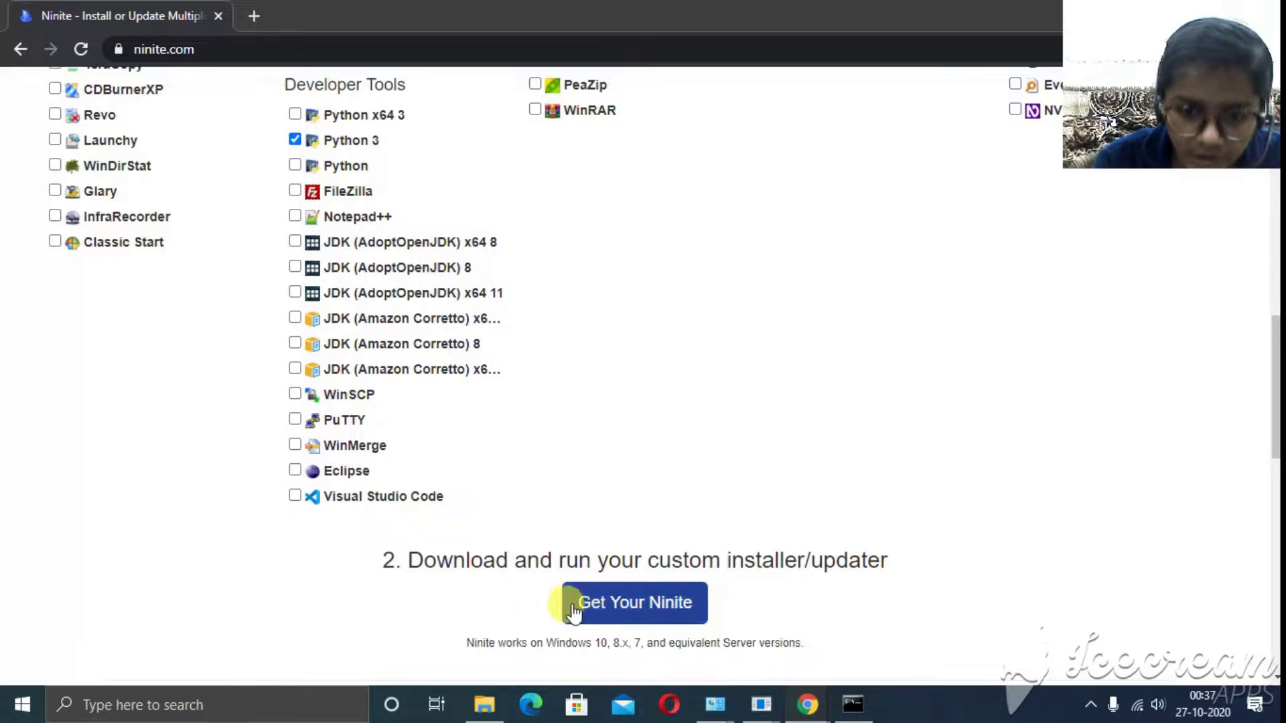
click(654, 601)
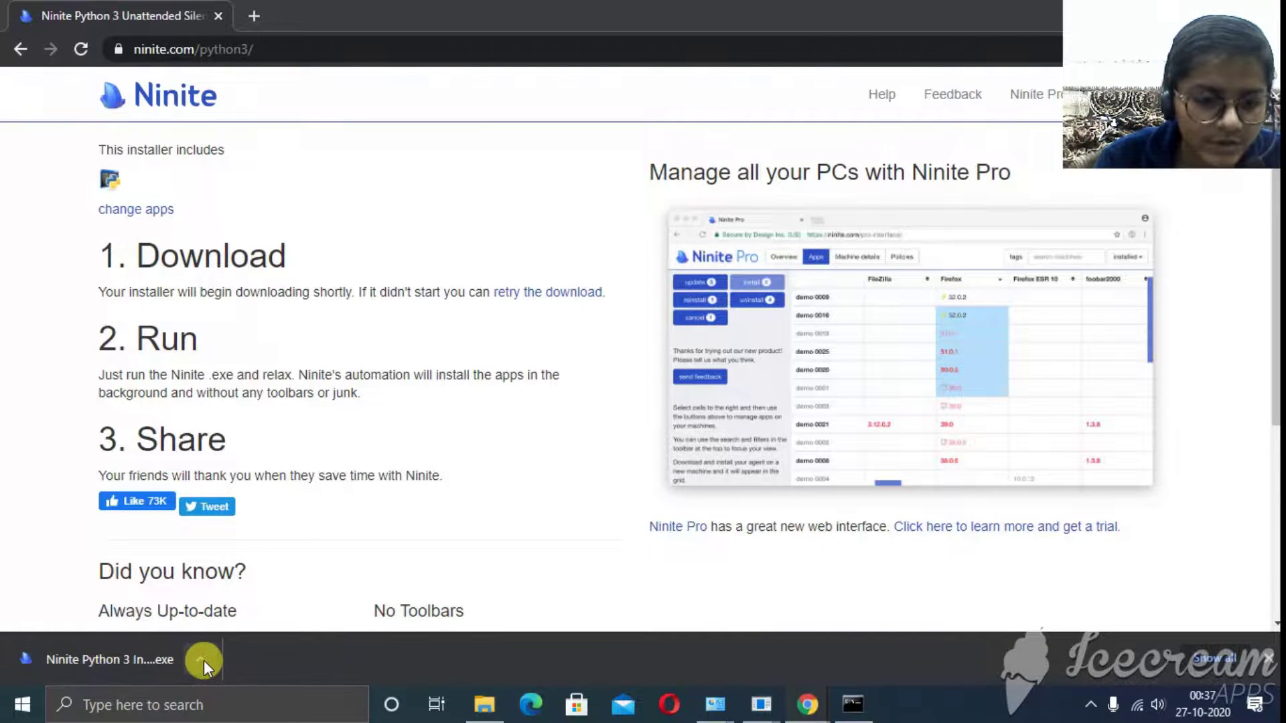
- Run the downloaded Ninite Python 3 installer, close its report once Python 3 shows OK, and restore the browser window
click(201, 660)
click(264, 538)
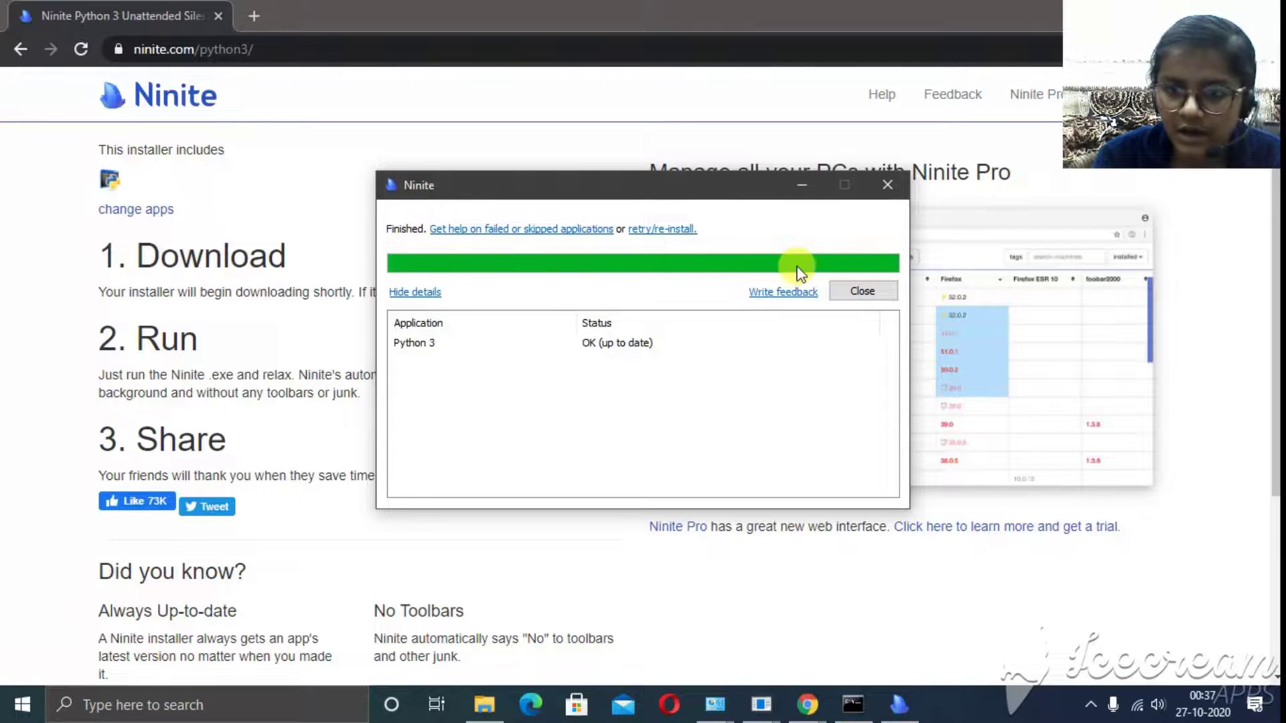
click(879, 293)
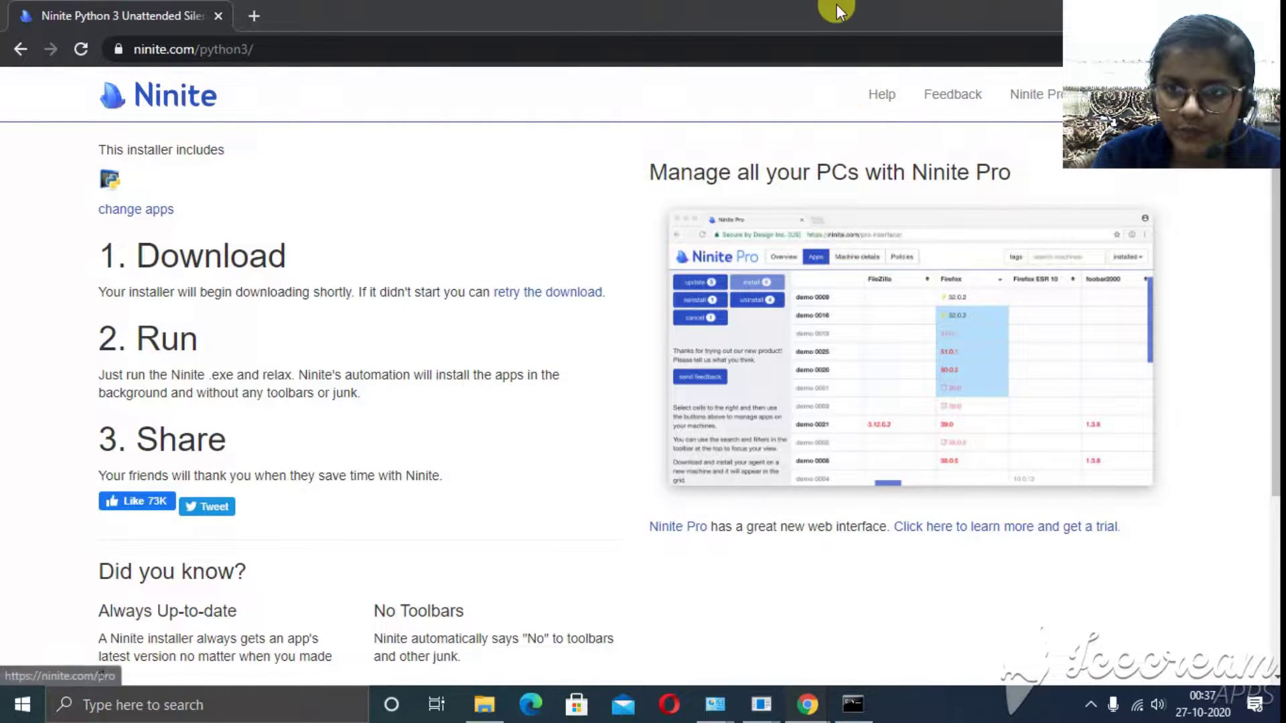
double_click(837, 4)
- Minimize Chrome and launch IDLE (Python 3.9 32-bit) from the Python 3.9 Start menu group
click(1034, 55)
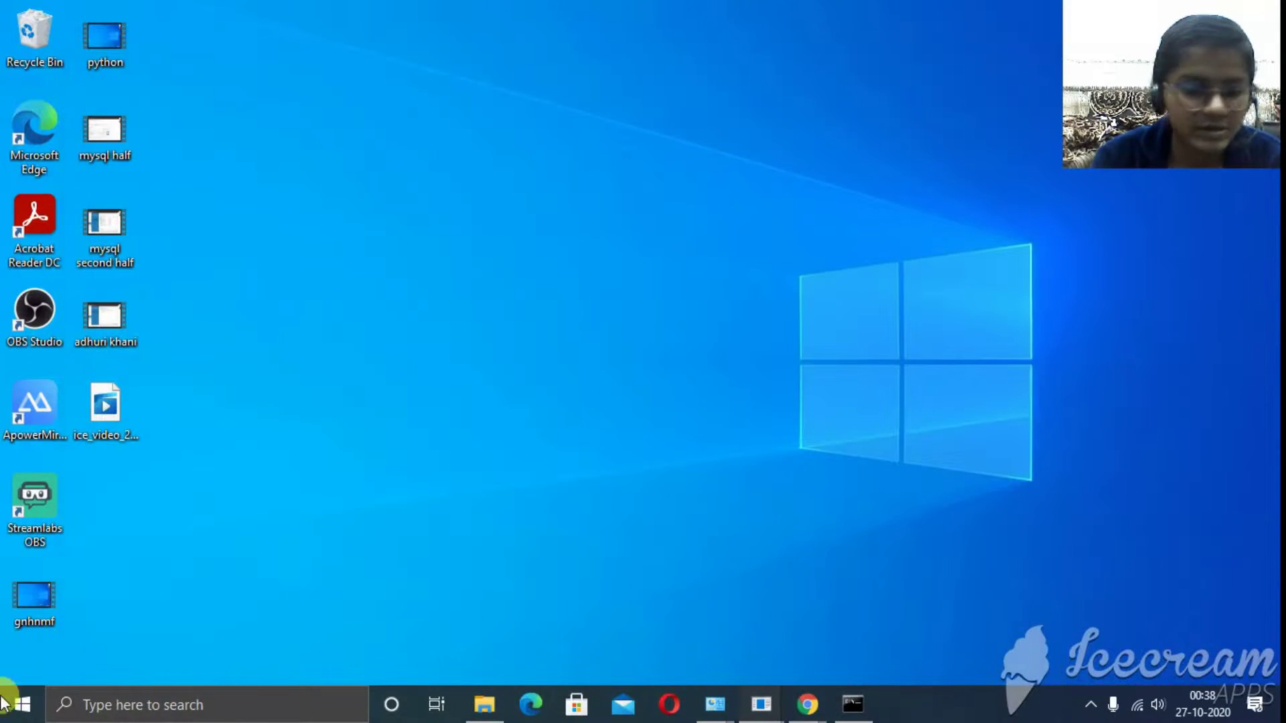
click(22, 705)
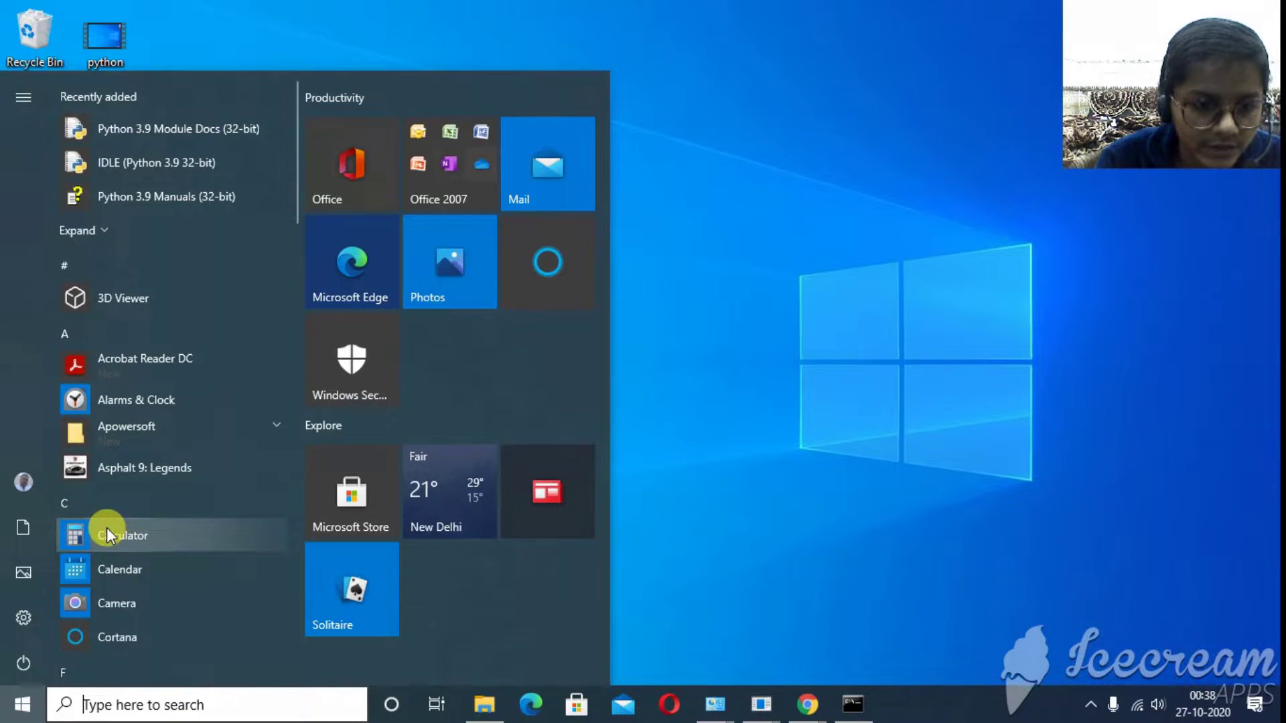
scroll(106, 528, down, 10)
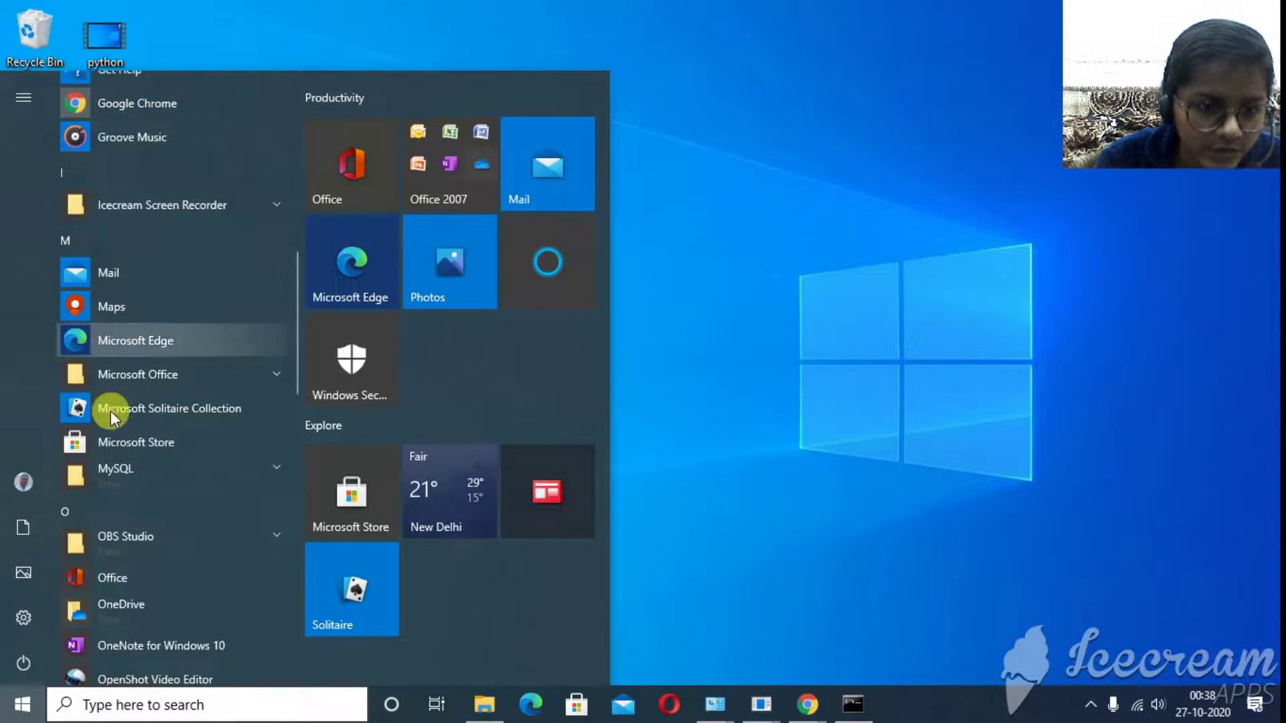
scroll(114, 481, down, 4)
scroll(114, 481, down, 4)
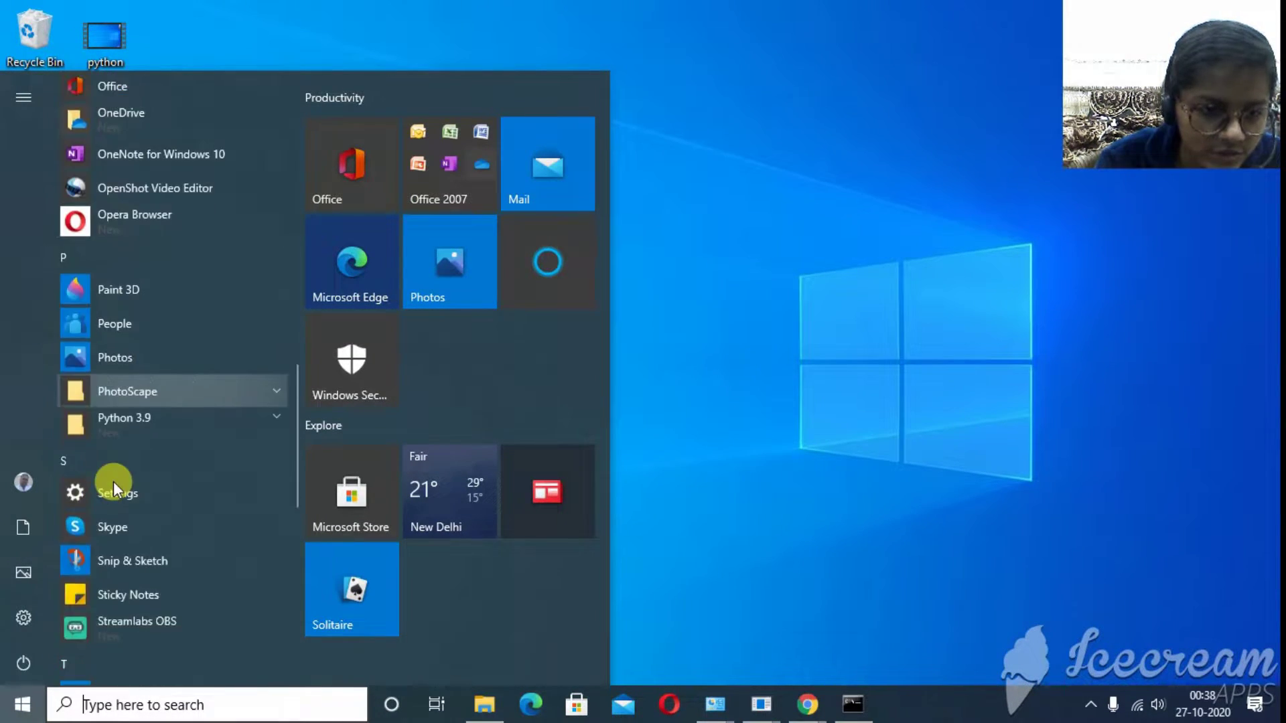
click(131, 426)
click(174, 468)
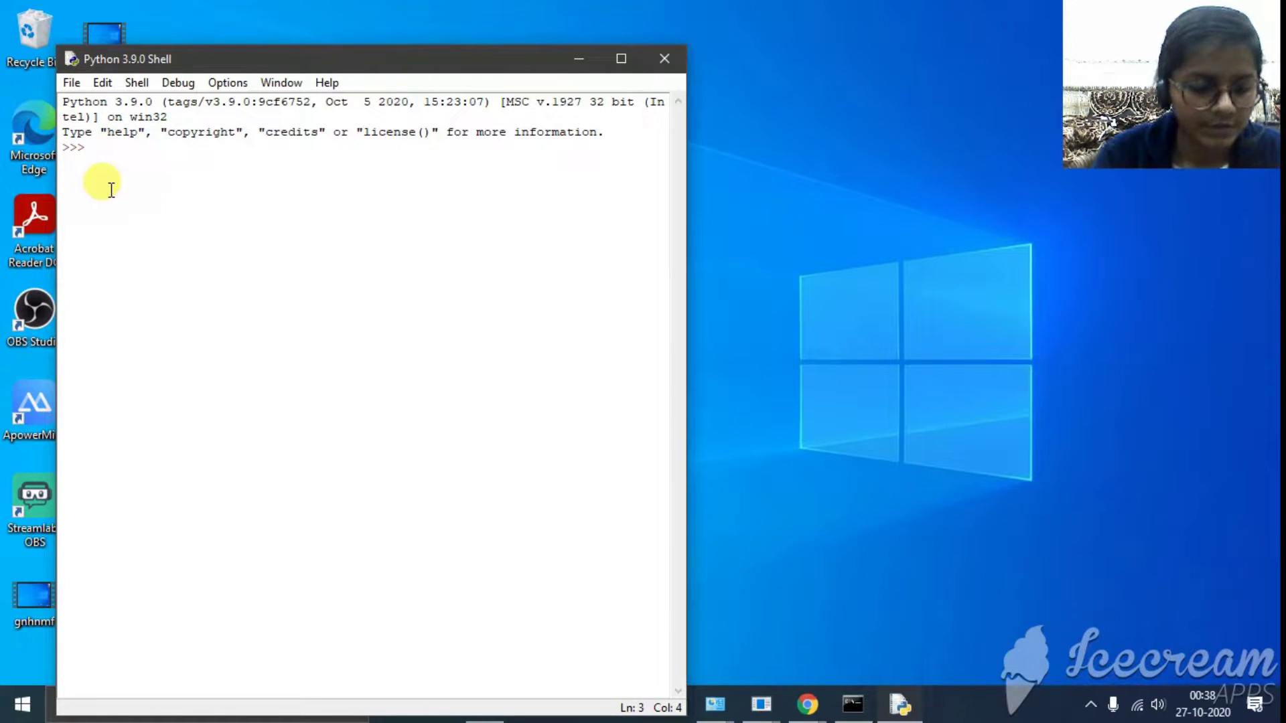
- Enter a=1, b=2 and c=a+b in the shell, then evaluate c to show 3
text(a=1)
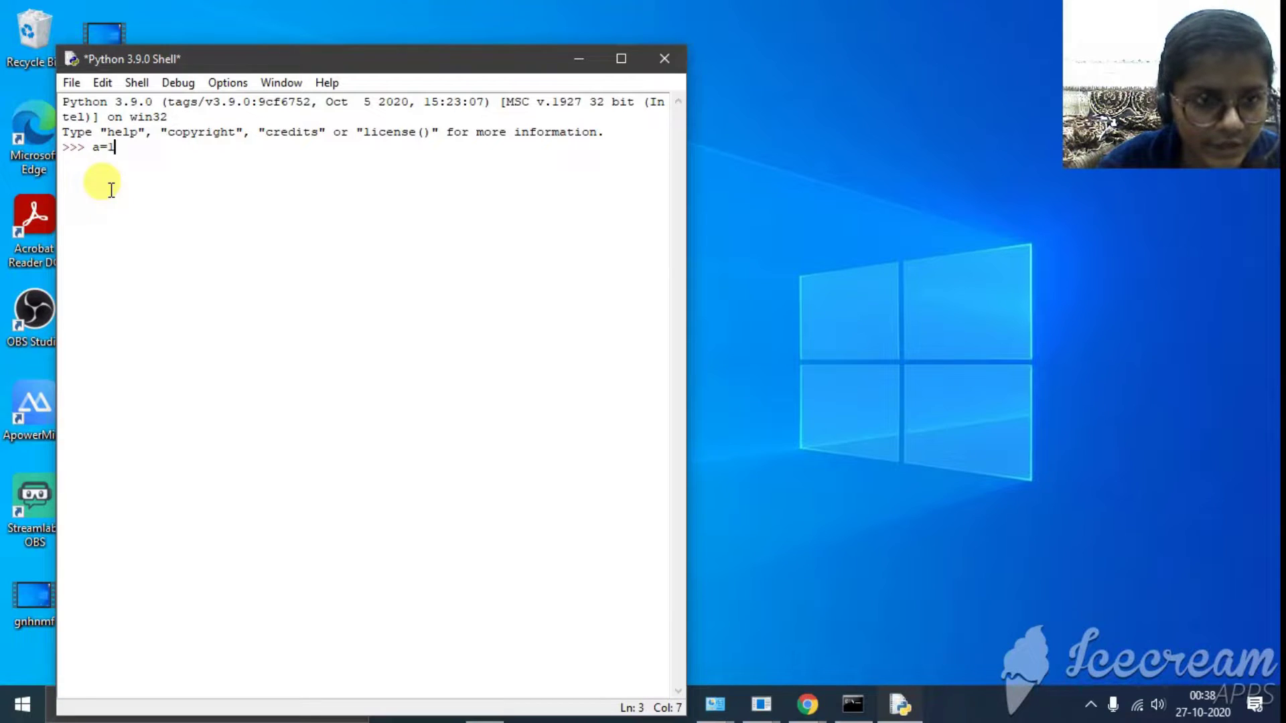
key(Return)
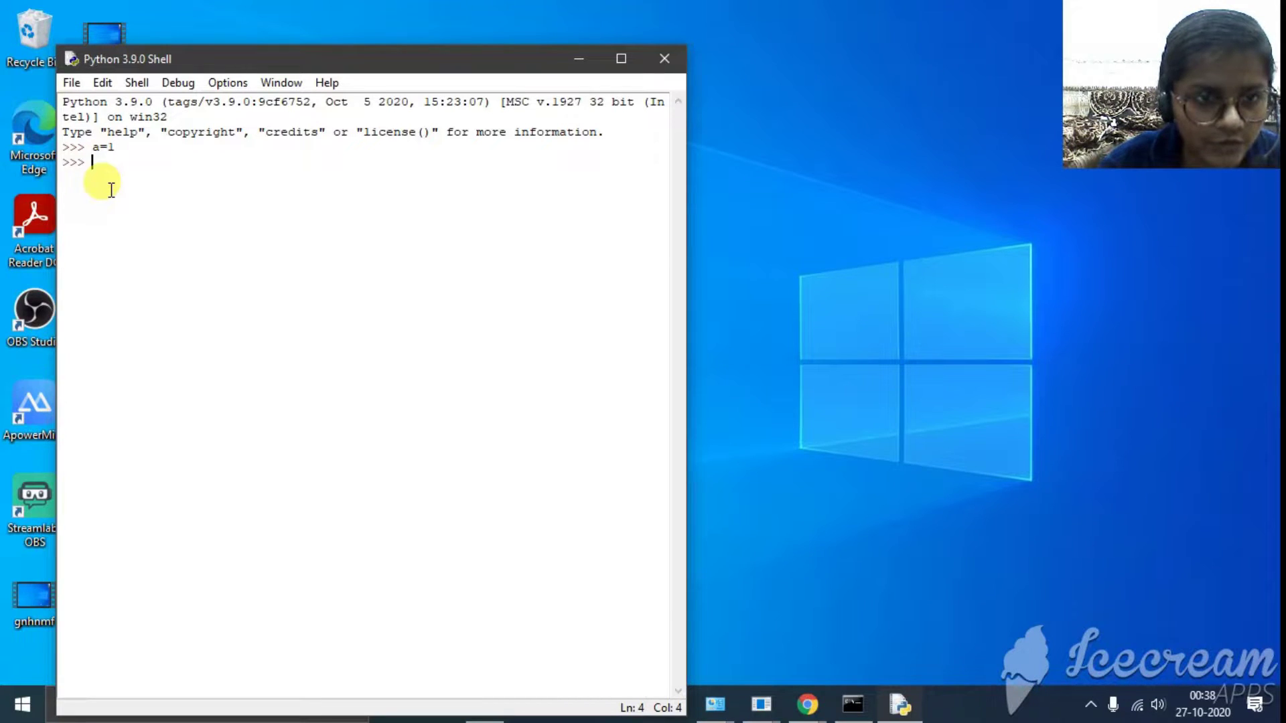
text(b=2)
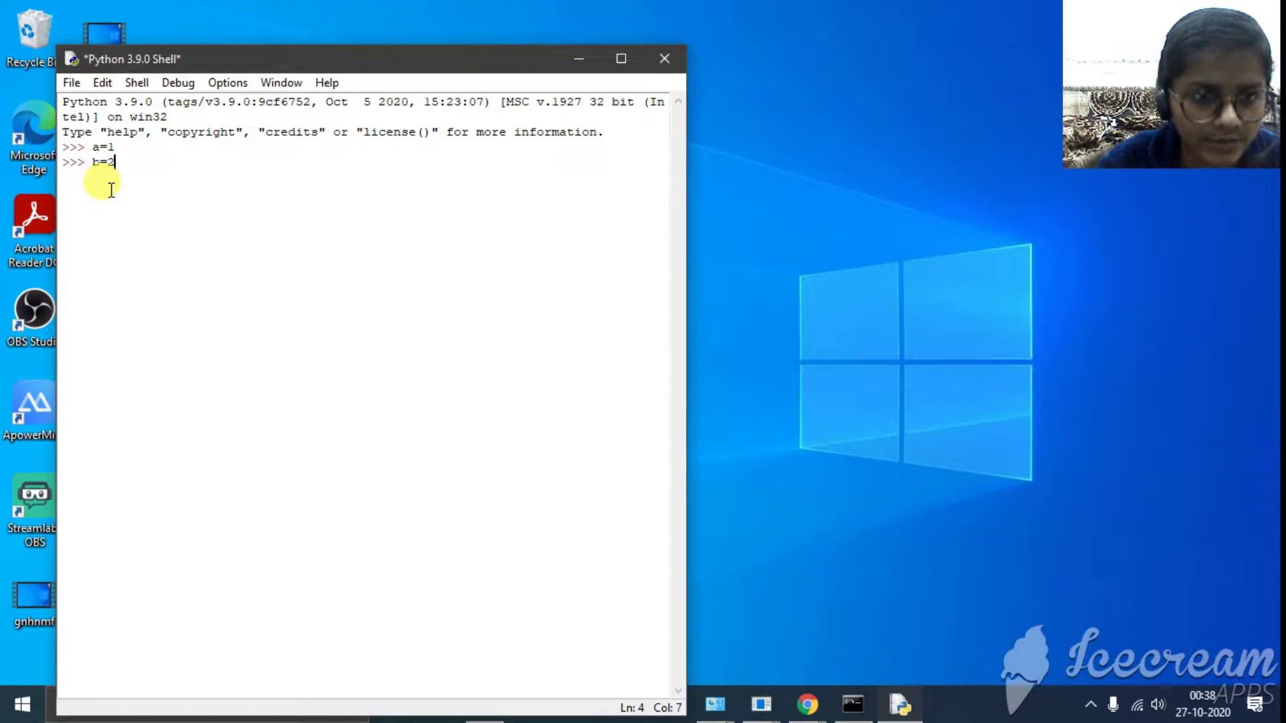
key(Return)
text(c=a)
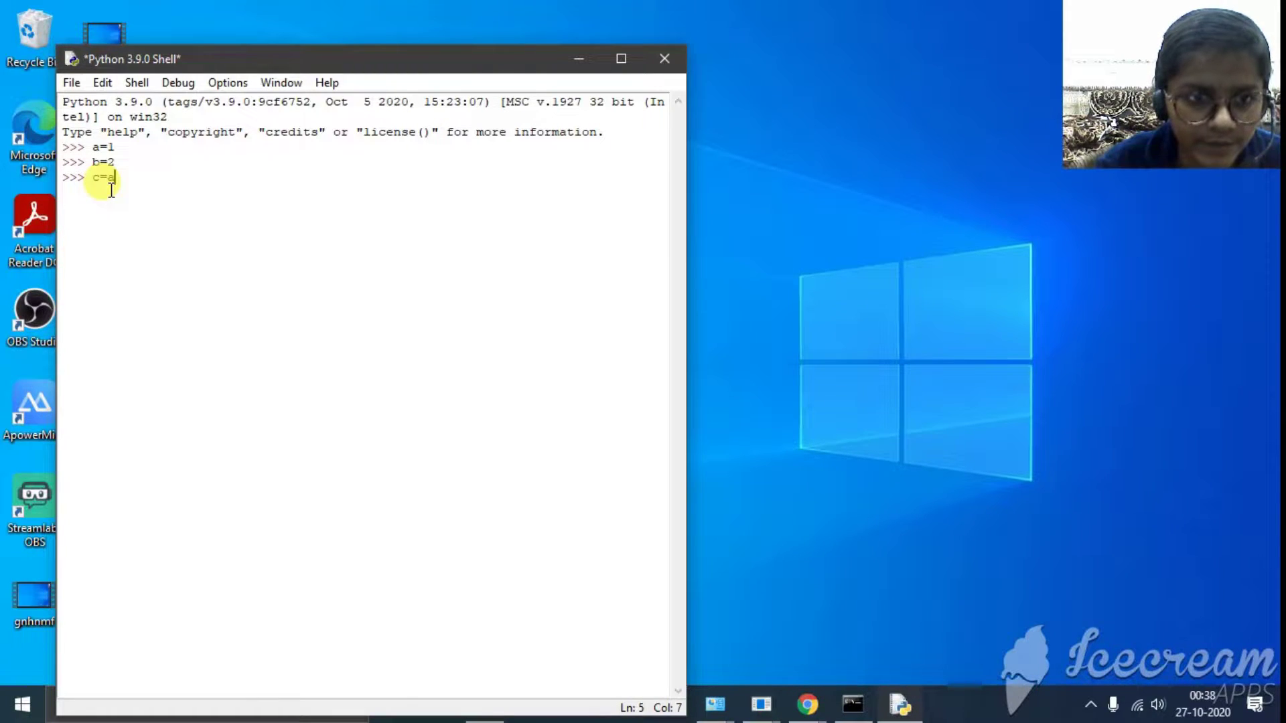
text(+b)
key(Return)
text(c)
key(Return)
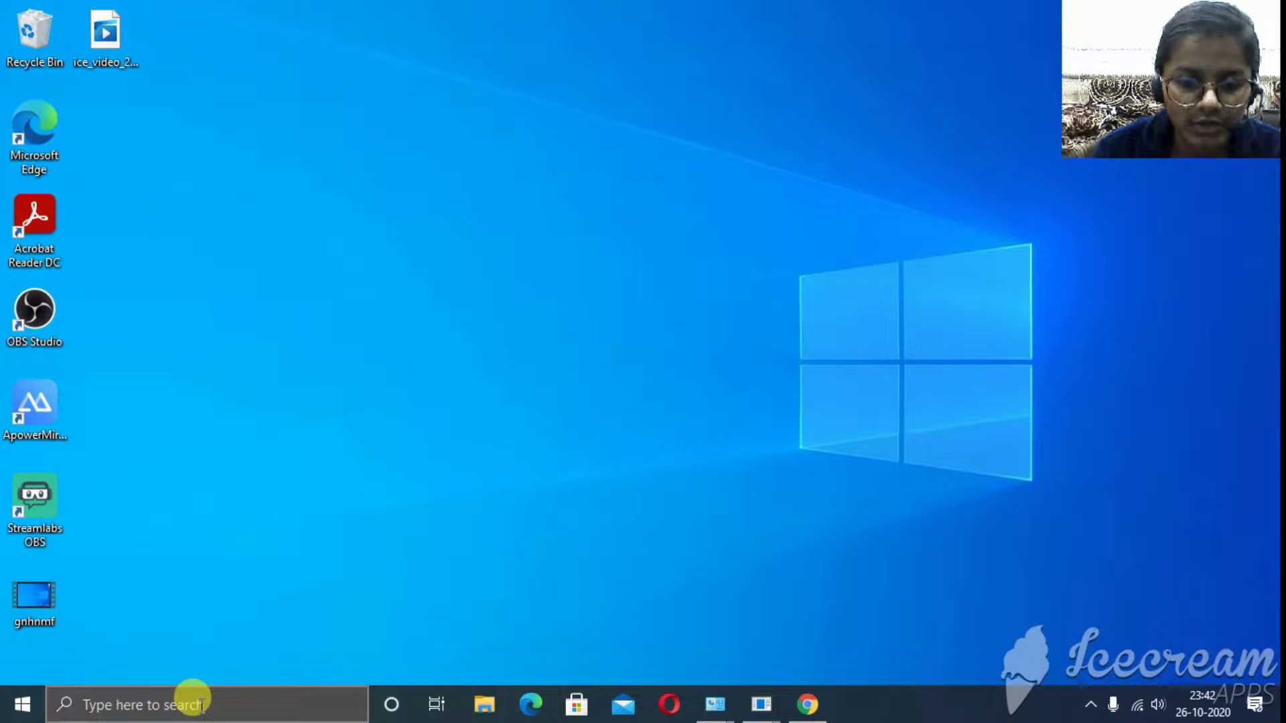
- Launch Google Chrome, search Google for 'mysql installer', and maximize the window
click(194, 702)
text(c)
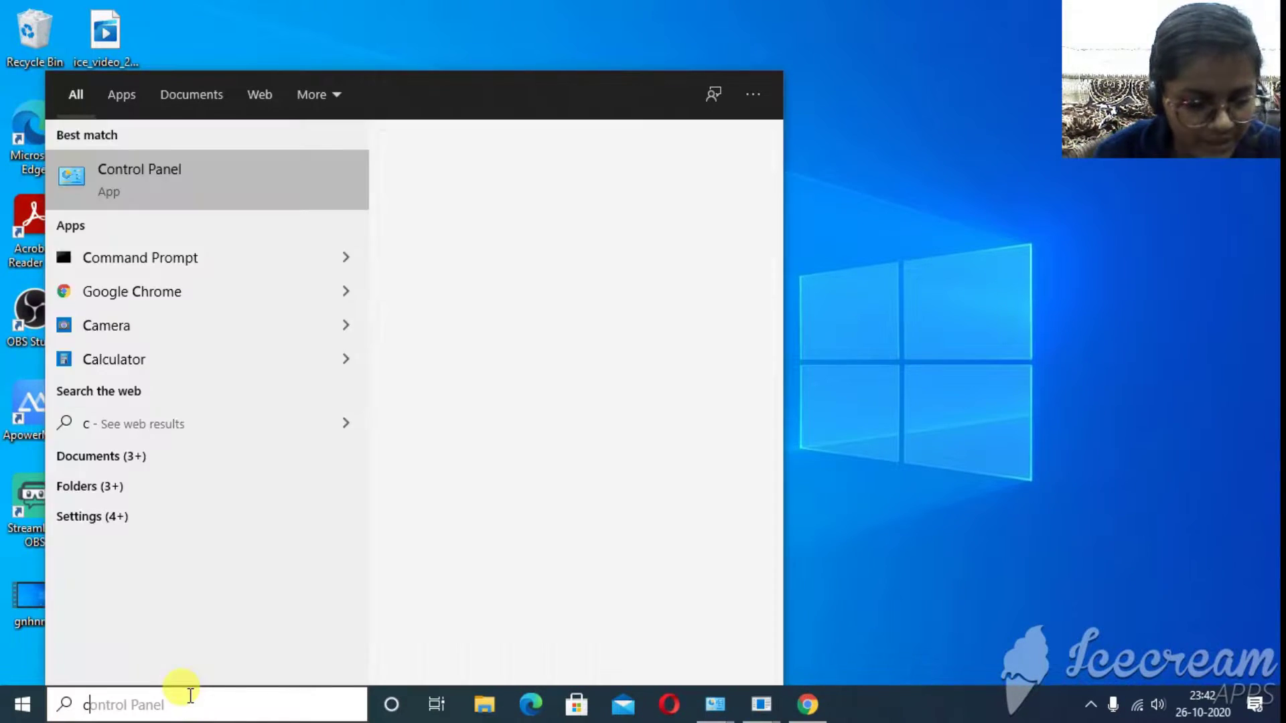
text(hr)
click(301, 201)
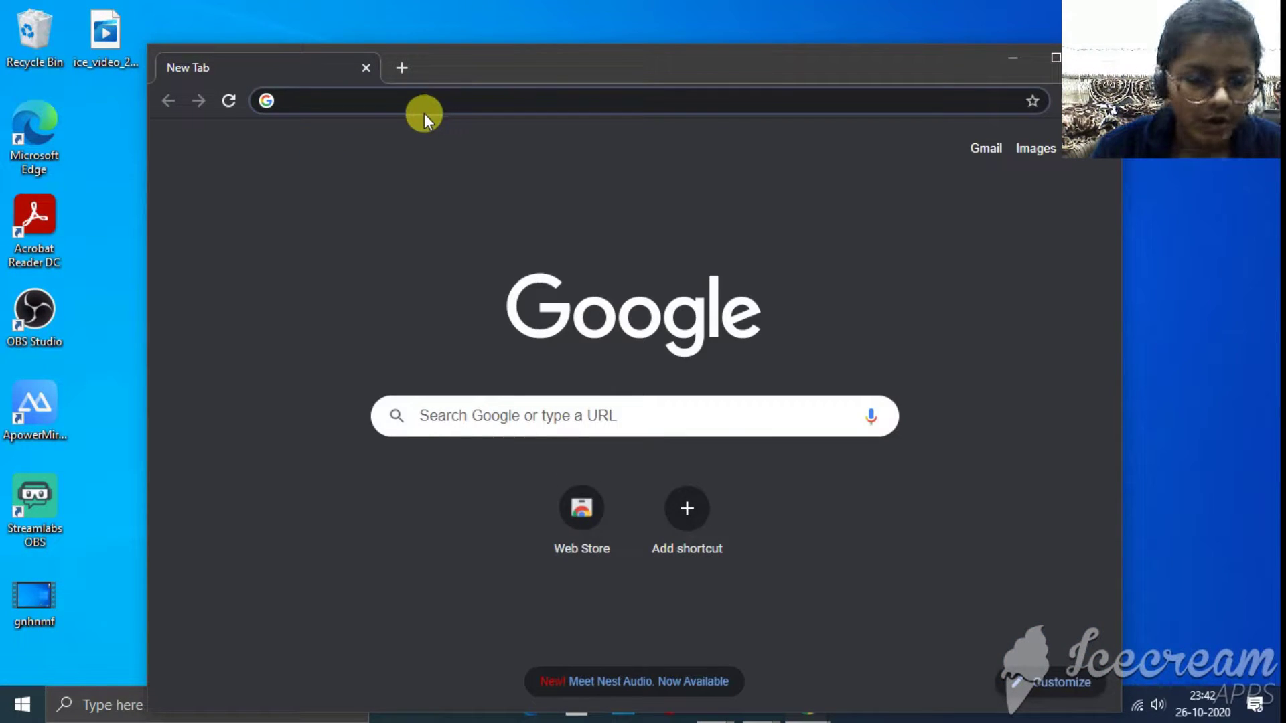
text(mysql installer)
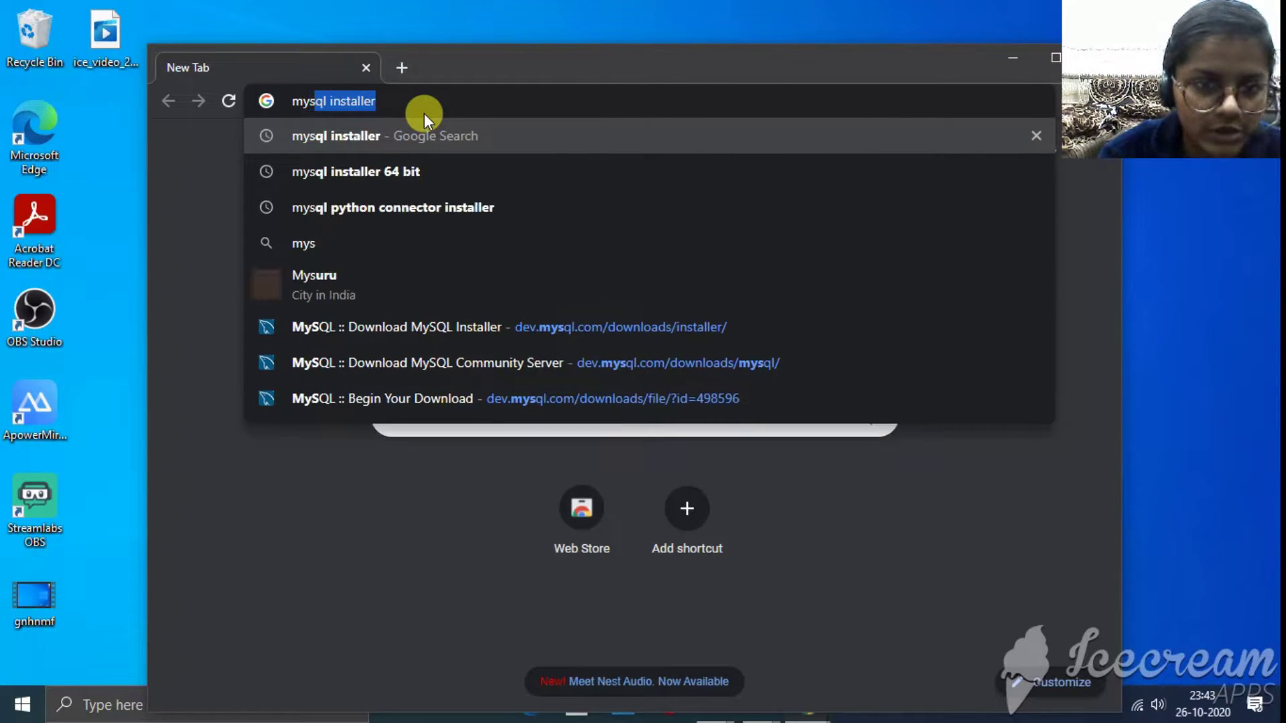
key(Return)
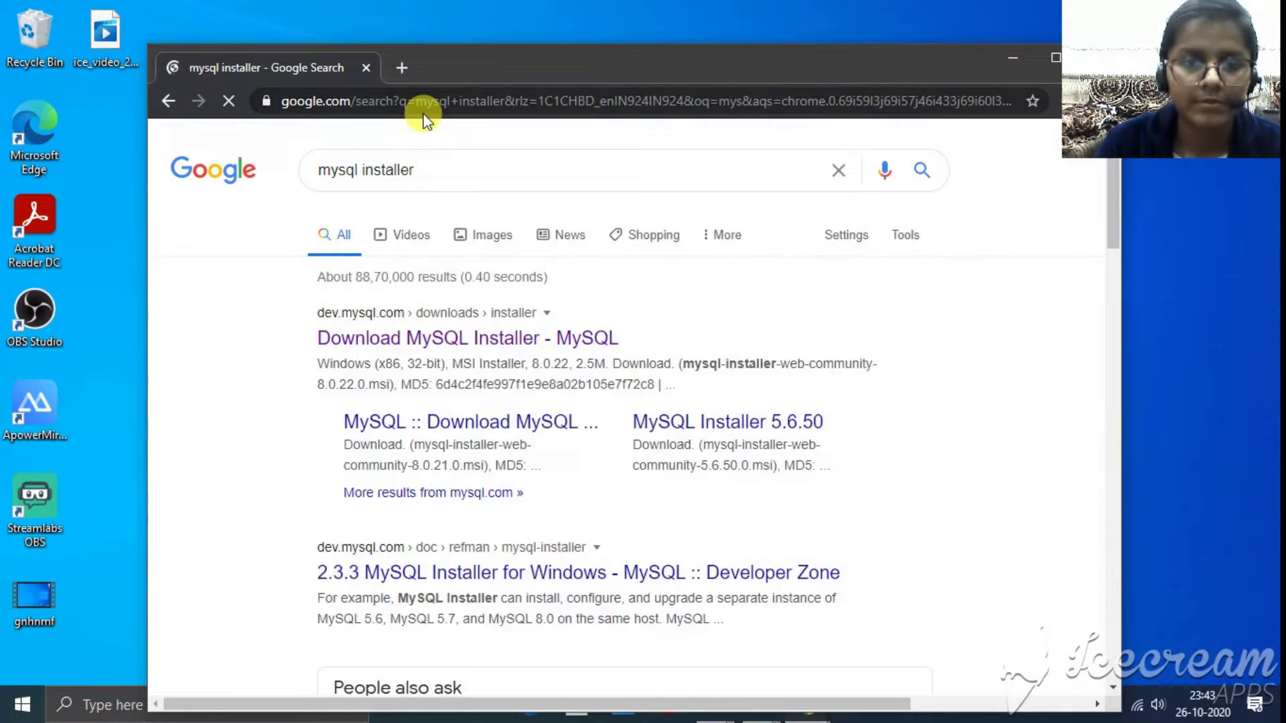
drag(517, 61, 477, 1)
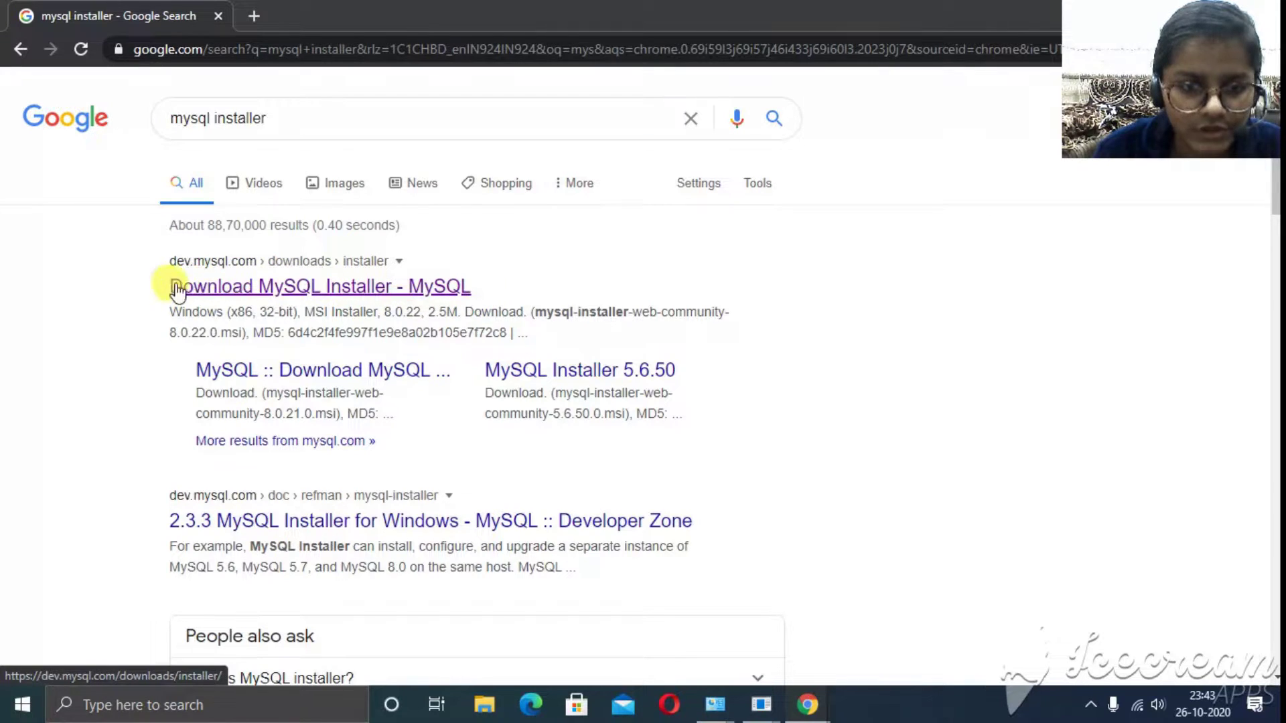
- Open the Download MySQL Installer page and download the 405.2M MSI, skipping the Oracle sign-in
click(318, 288)
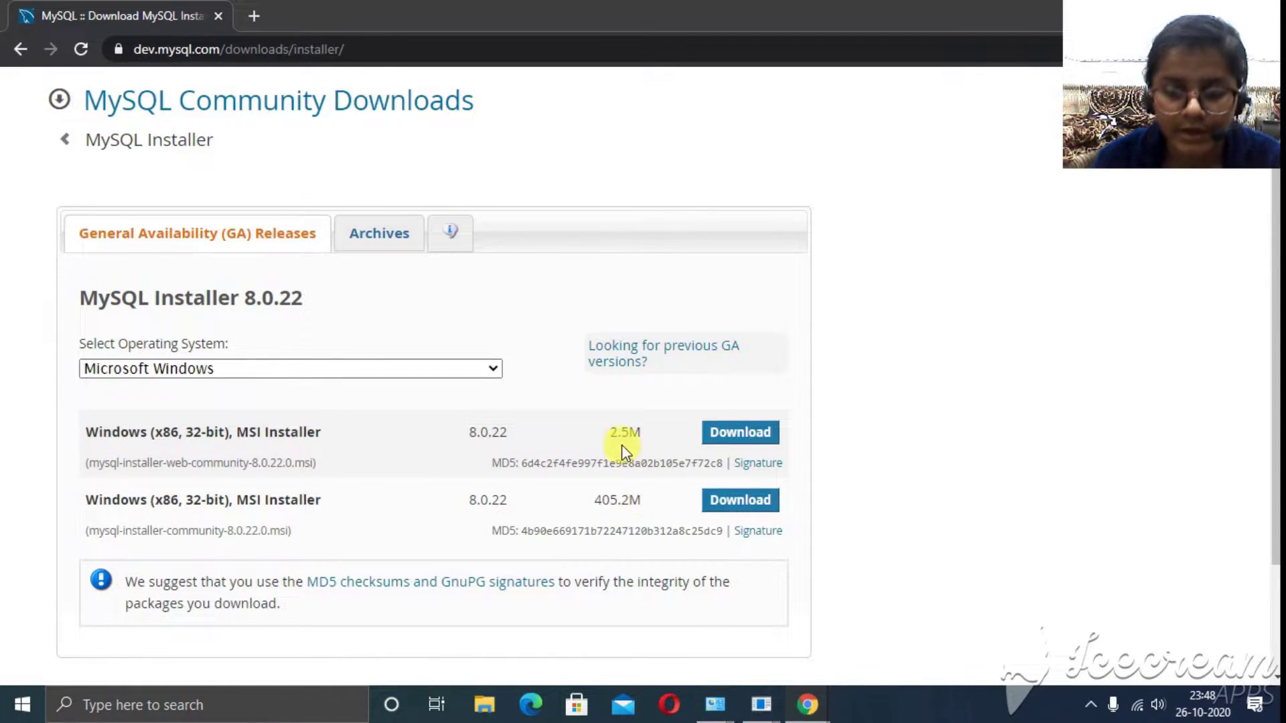
click(725, 511)
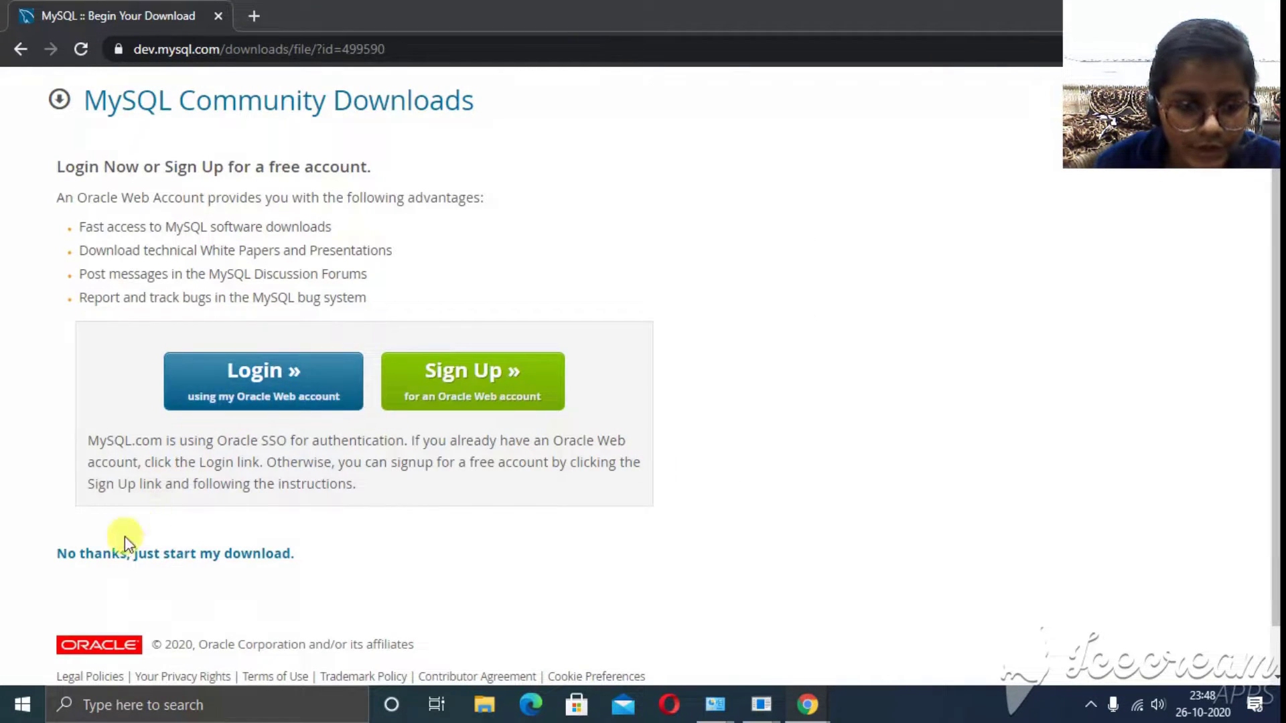
click(210, 558)
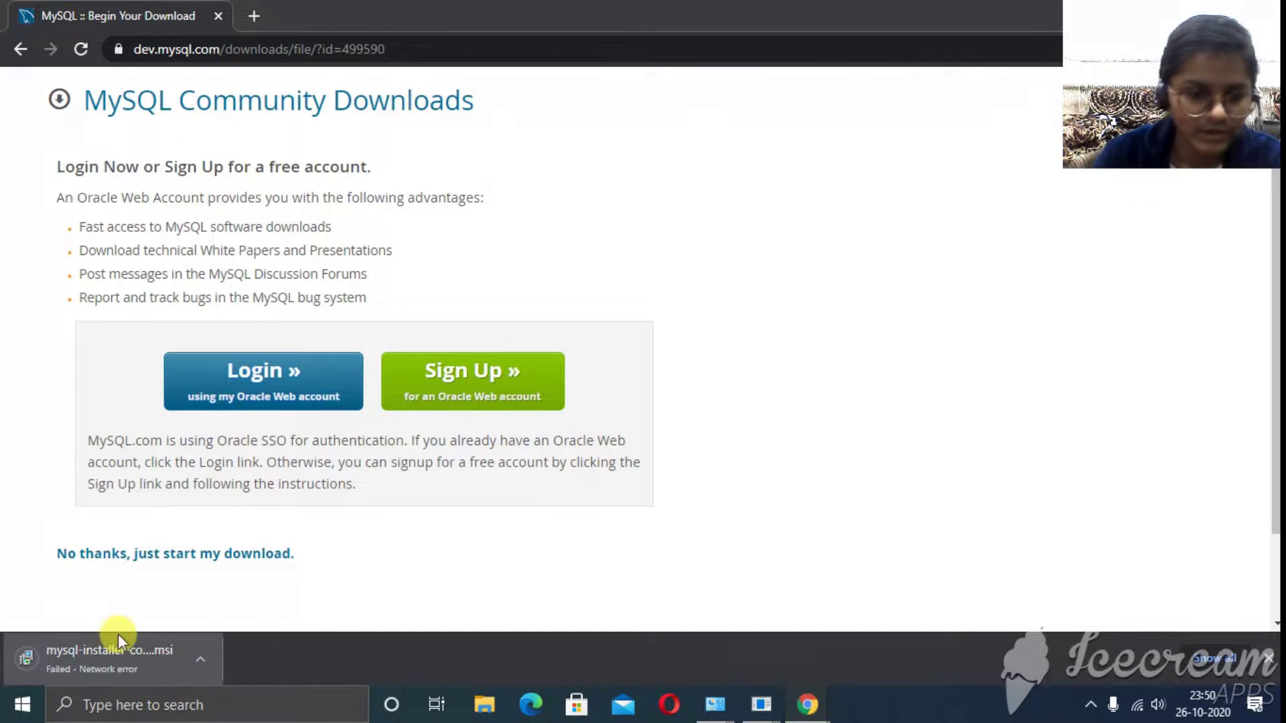
- Resume the failed MySQL Installer download from Chrome's download bar until the installer opens
click(200, 659)
click(196, 581)
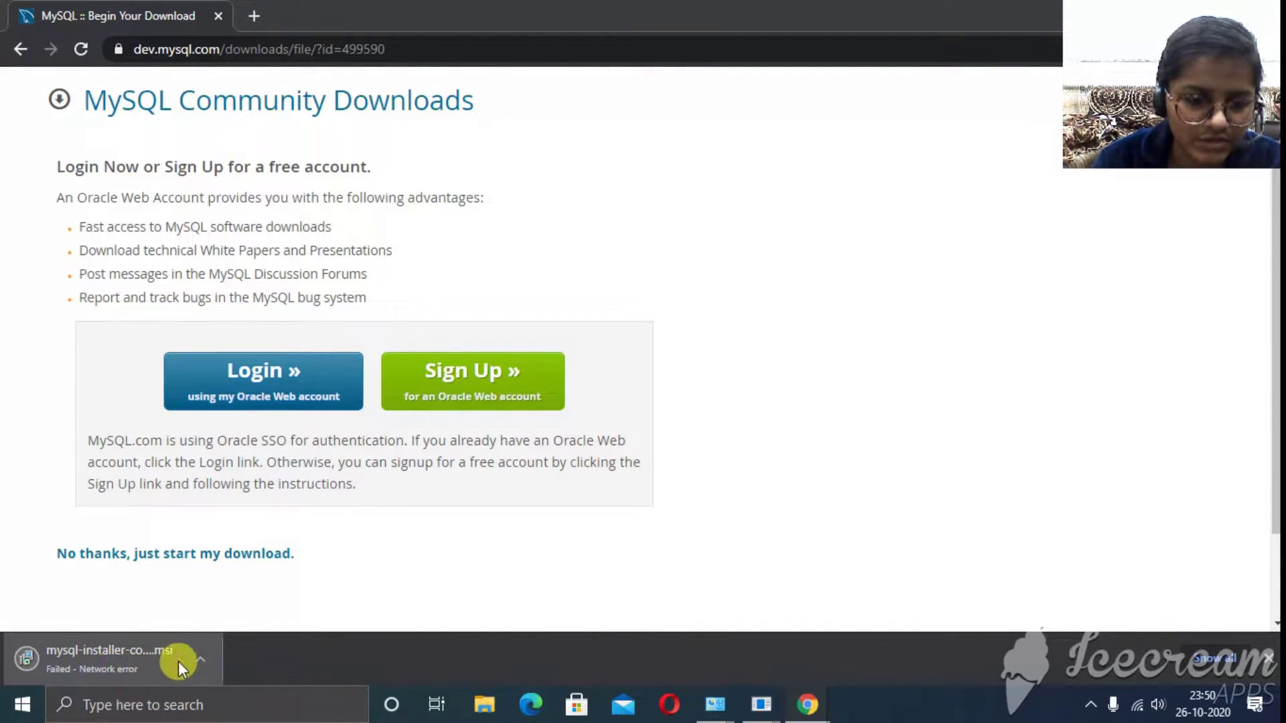
click(199, 660)
click(207, 580)
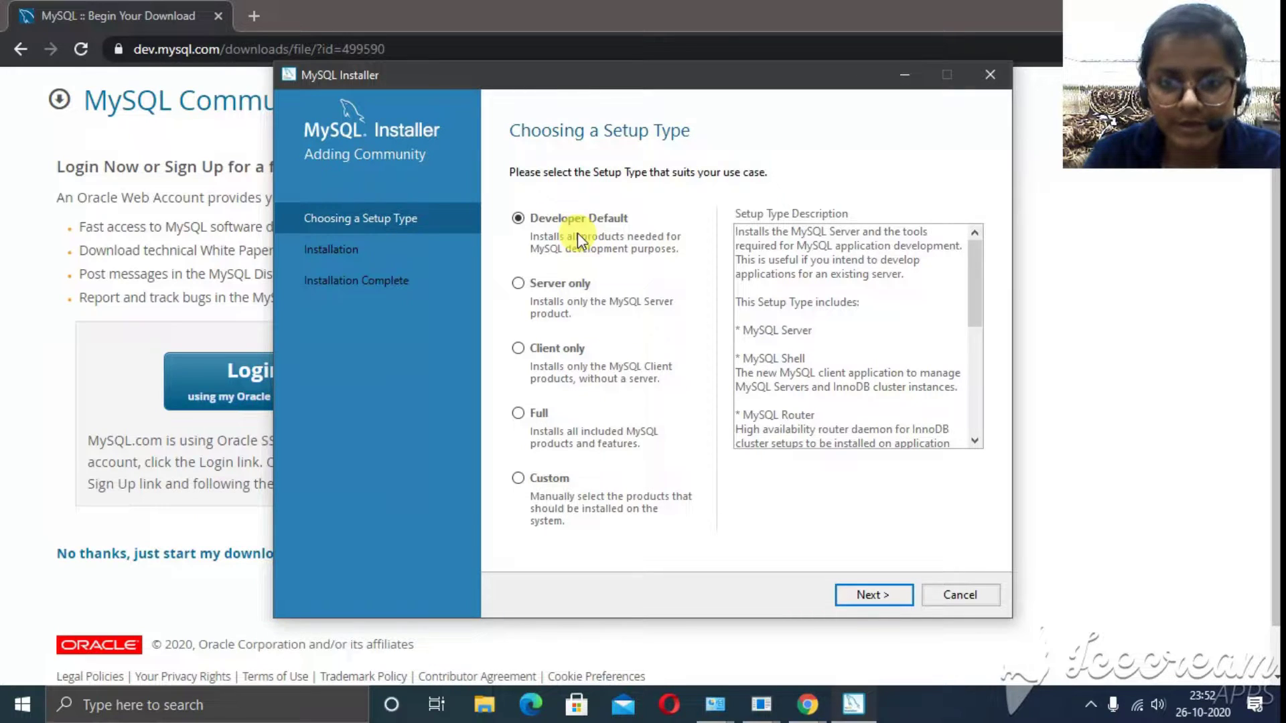
- Keep Developer Default and accept the path-conflict and missing-requirement warnings to continue
click(874, 595)
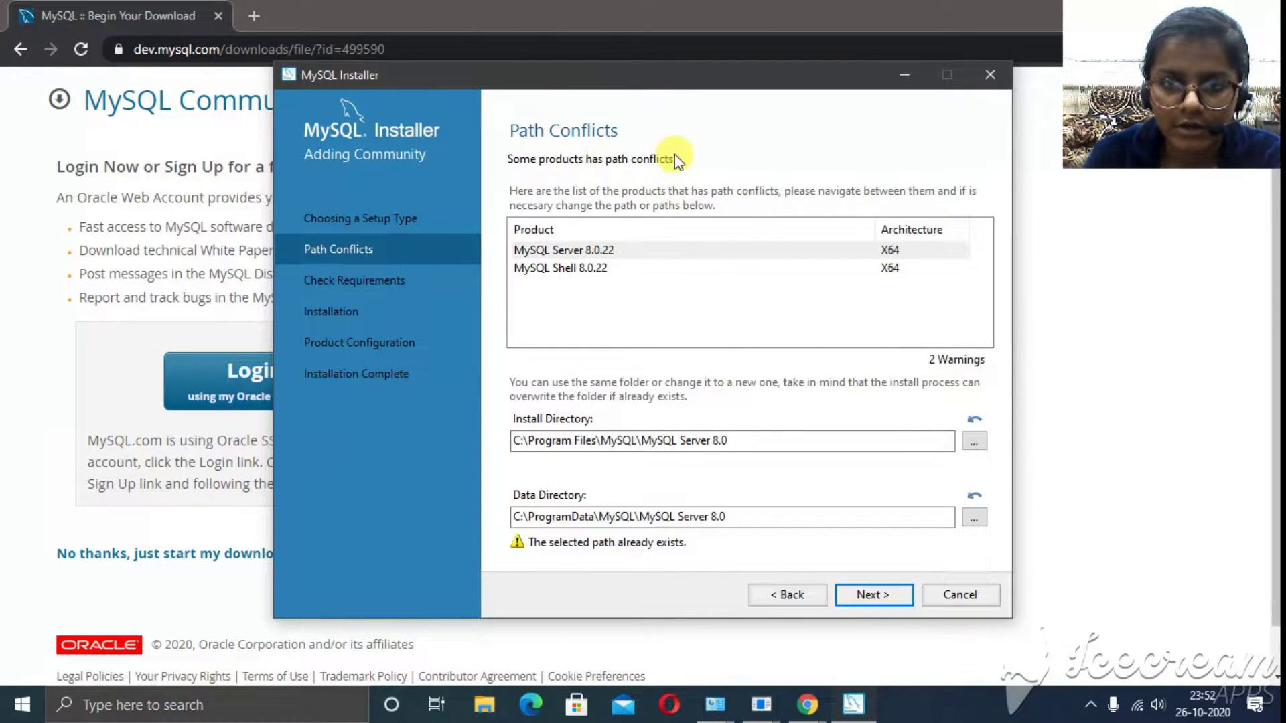
click(897, 596)
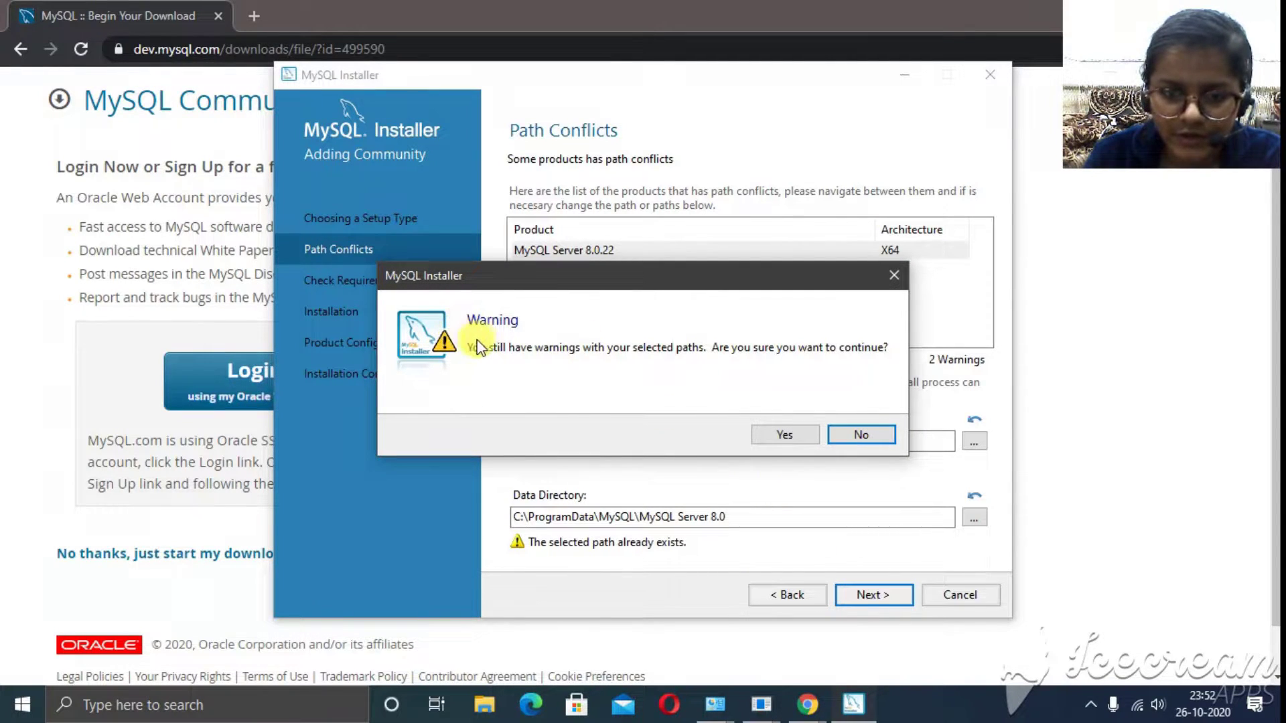
click(770, 440)
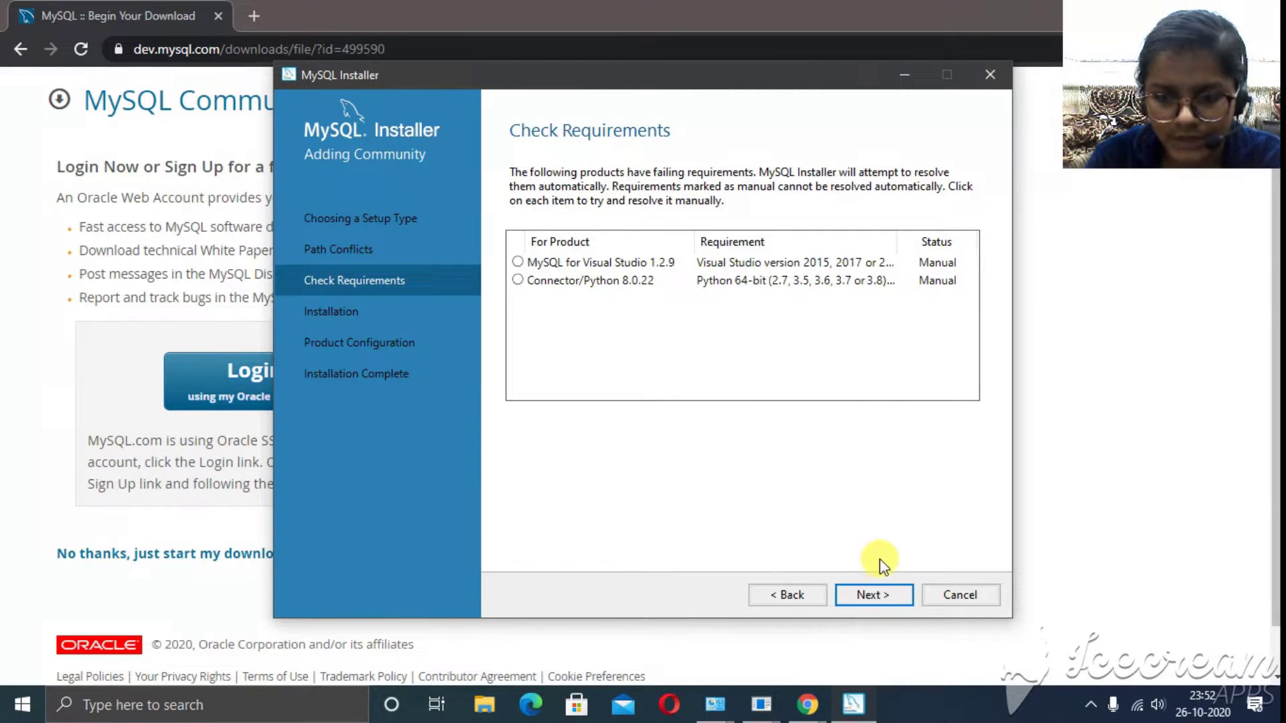
click(867, 595)
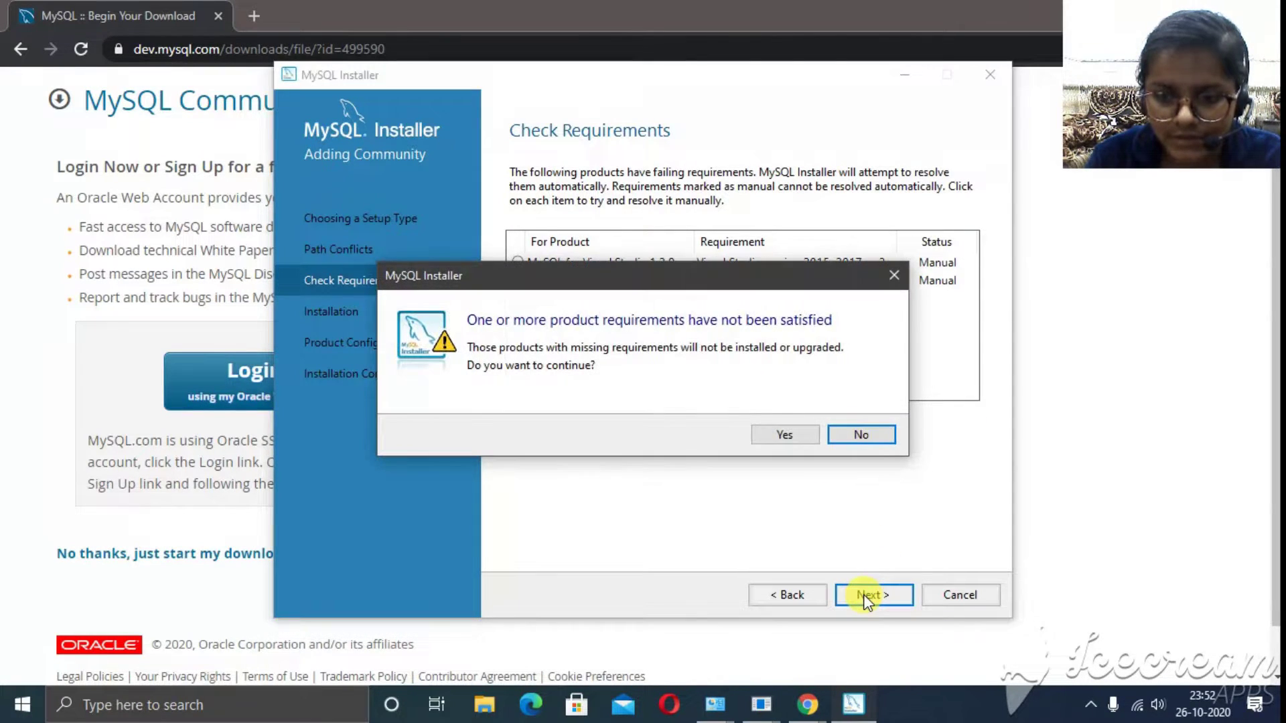
click(785, 435)
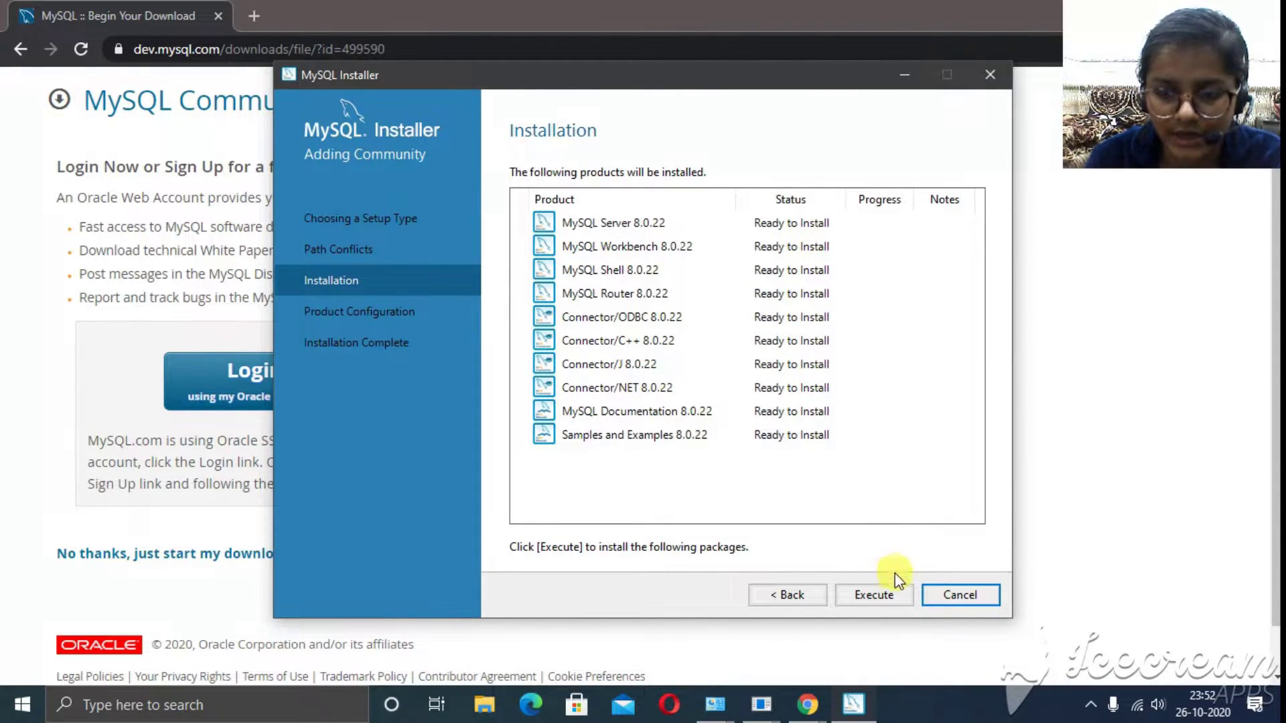
- Execute the installation of the ten listed MySQL 8.0.22 products
click(883, 594)
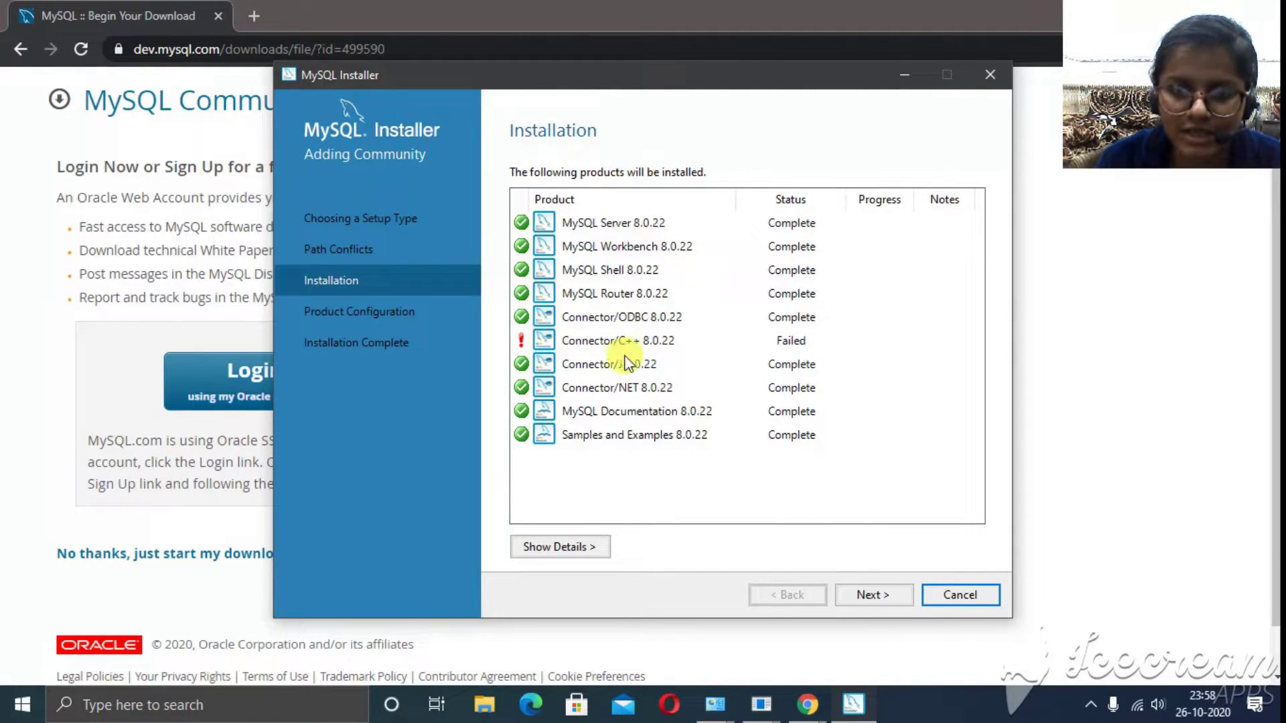
- Proceed to server configuration, keeping default Type and Networking and strong password encryption
click(870, 595)
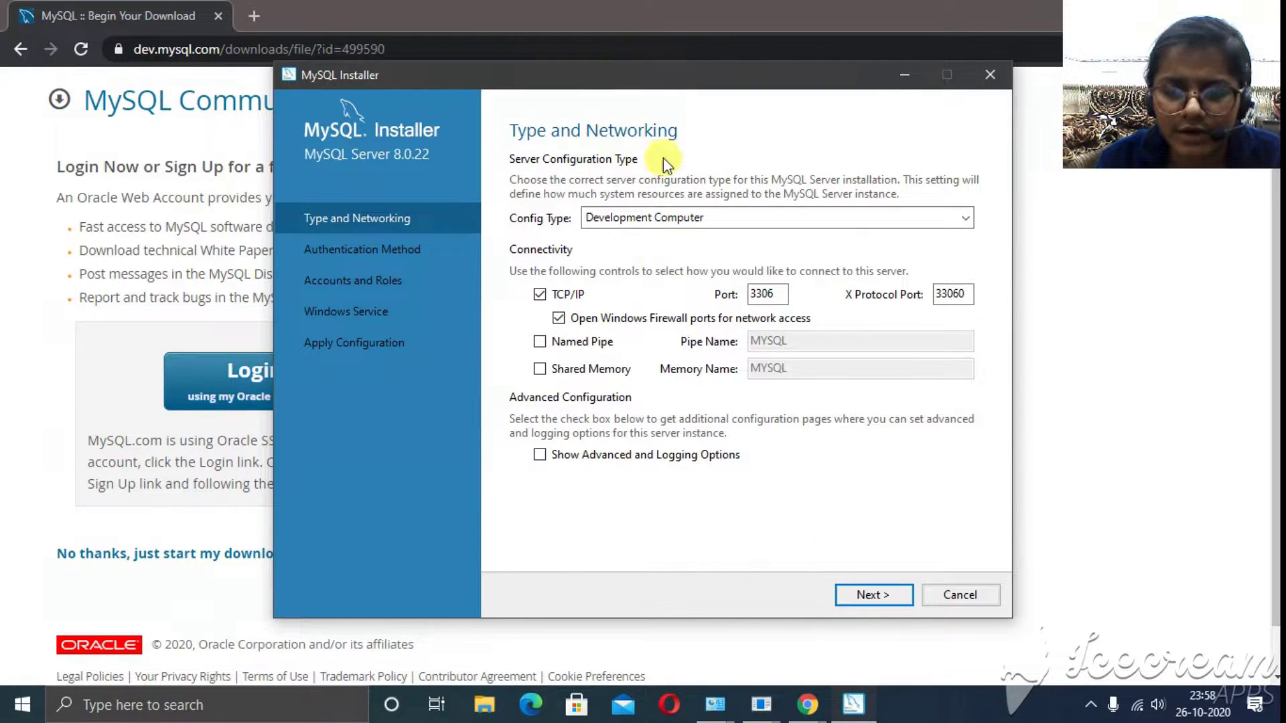
click(888, 604)
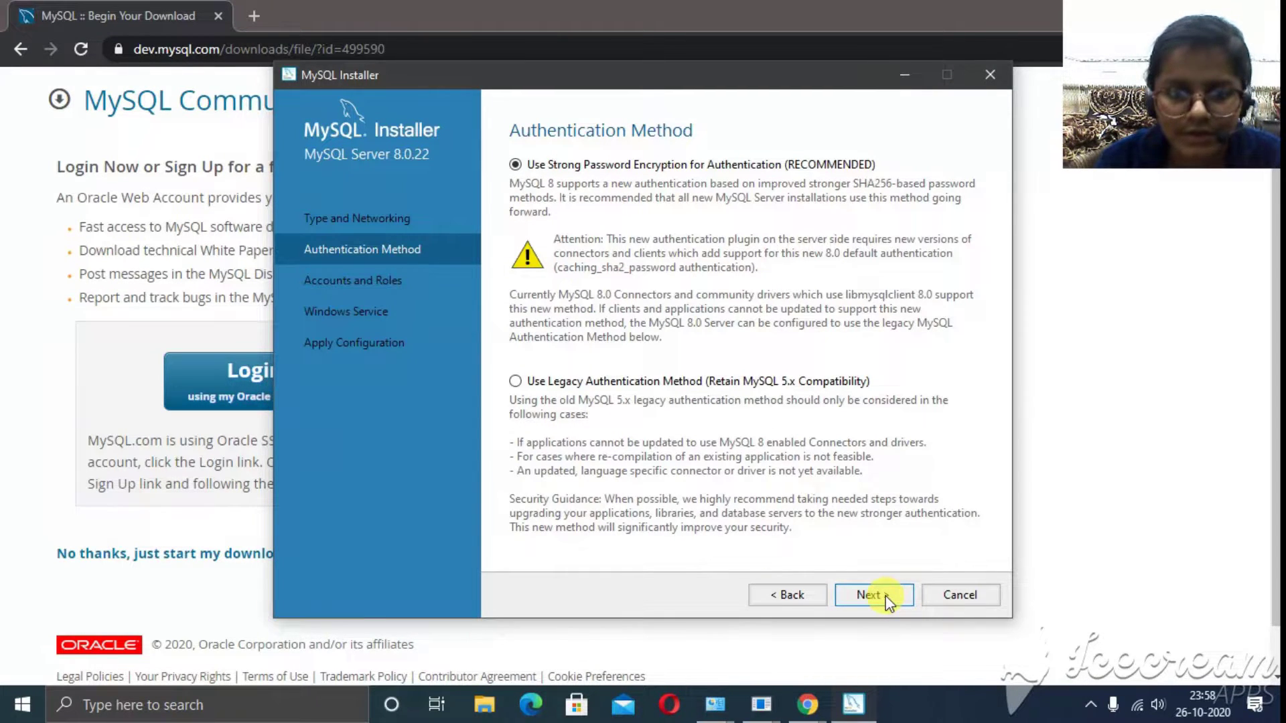
click(886, 600)
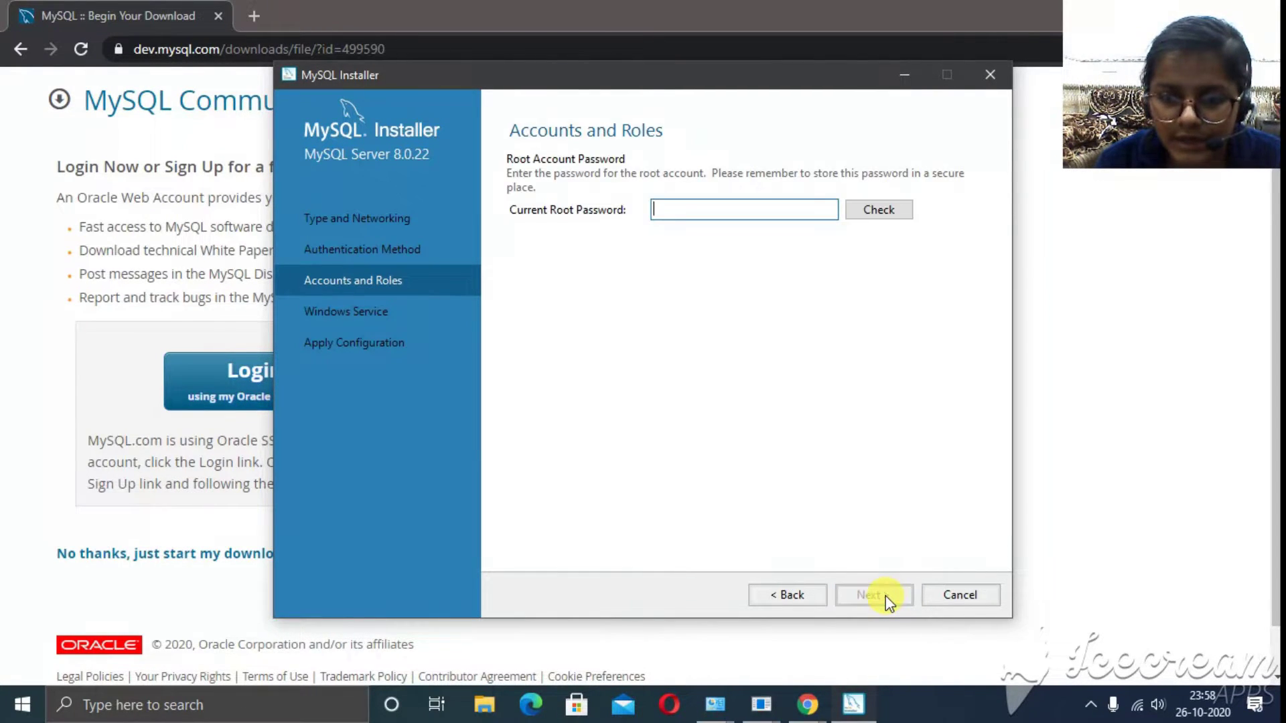
- Enter and check the root account password, then continue to the Windows Service step
click(695, 215)
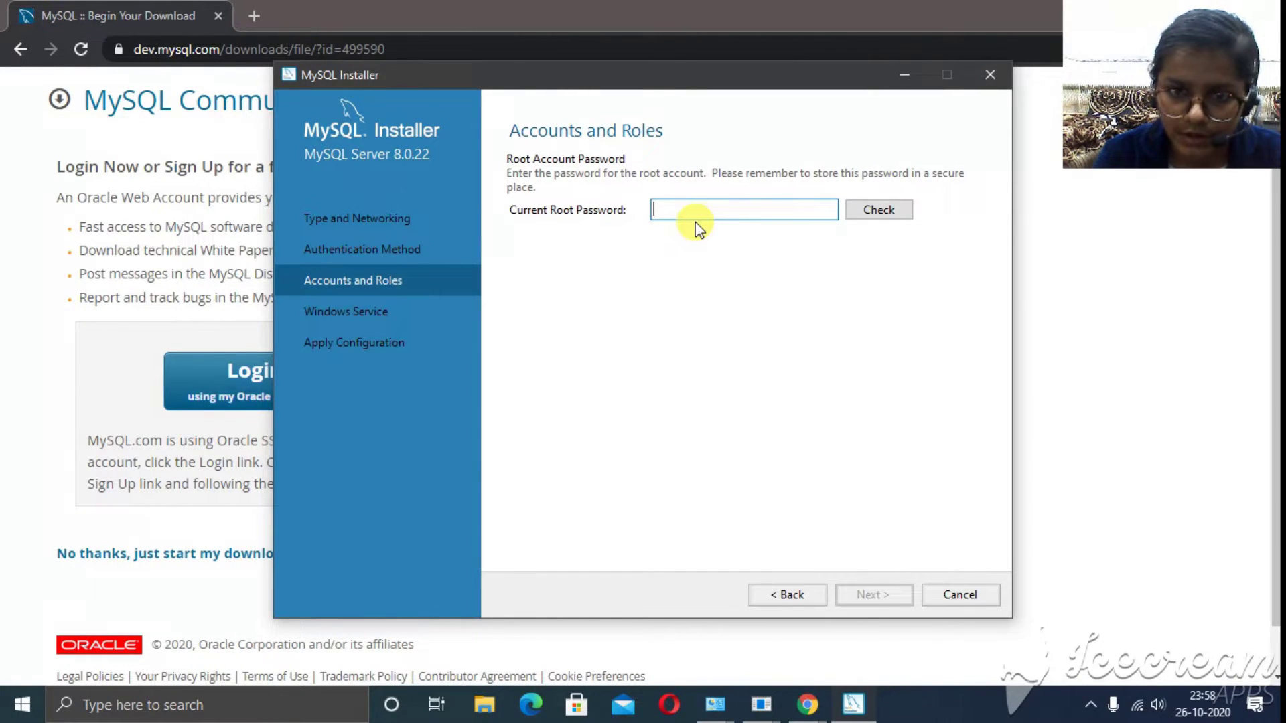
text(root)
click(868, 211)
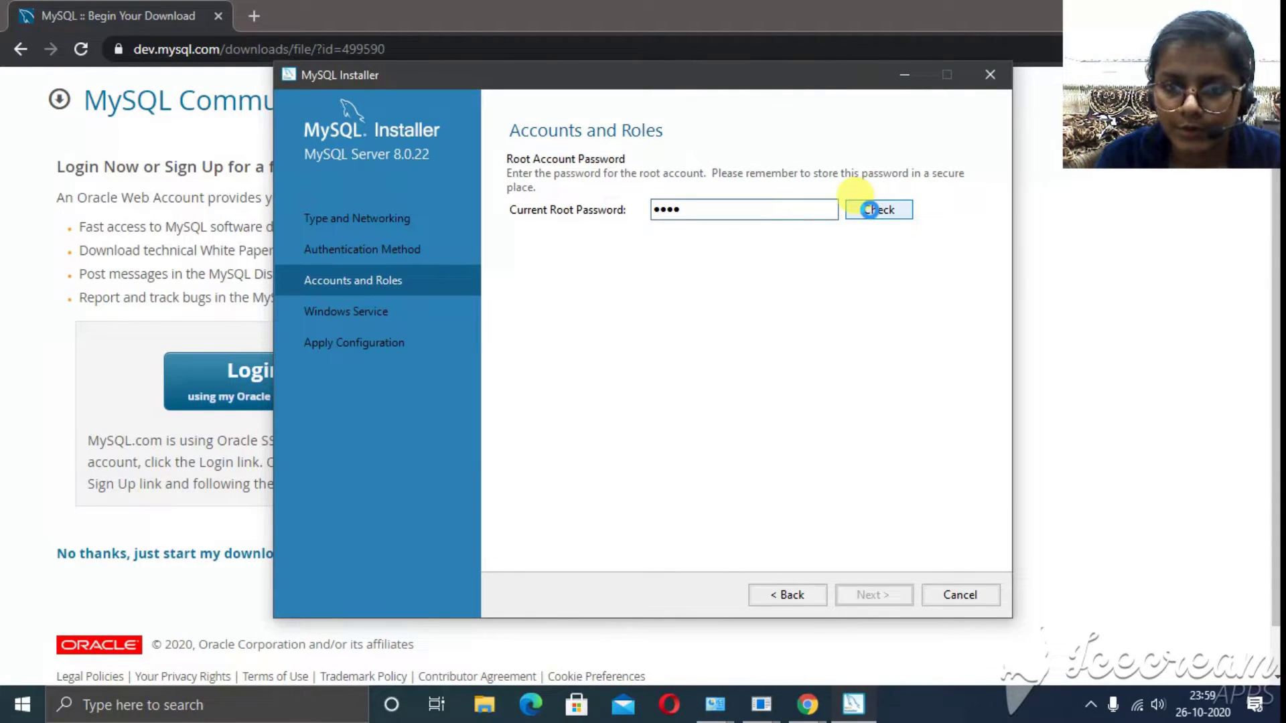
click(878, 594)
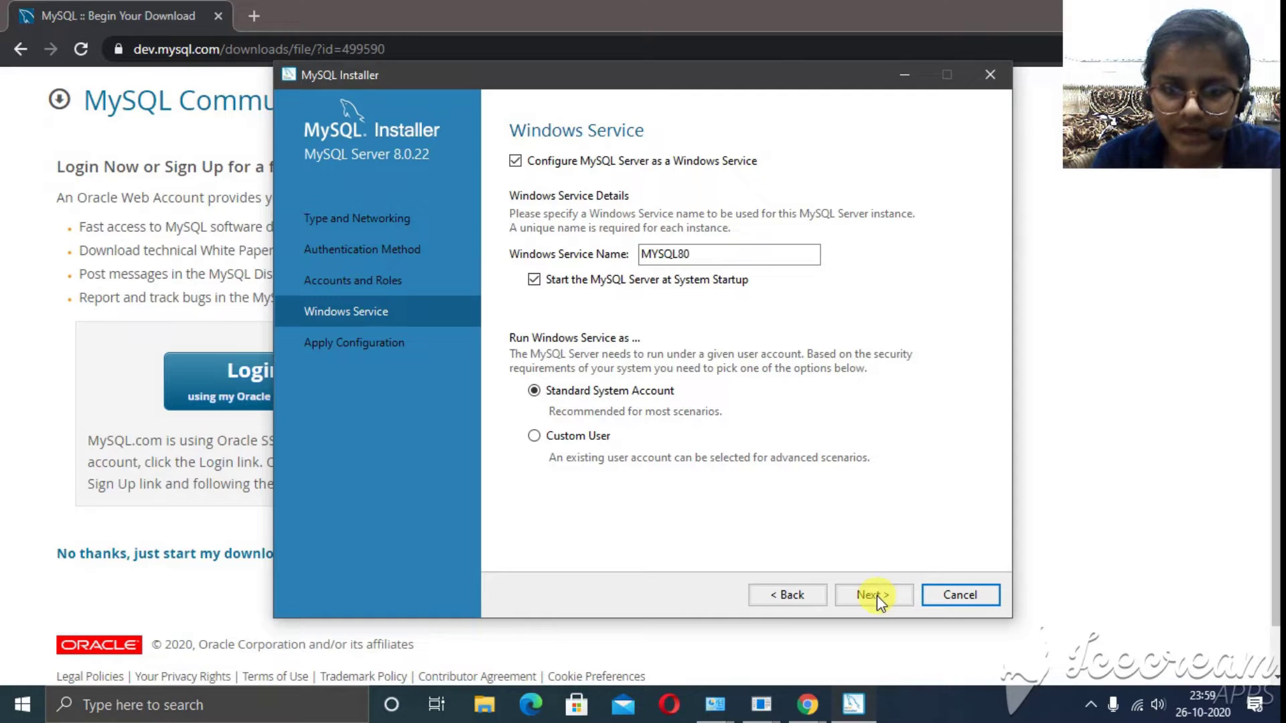
- Keep the default Windows service settings, then execute and finish the MySQL Server configuration
click(872, 595)
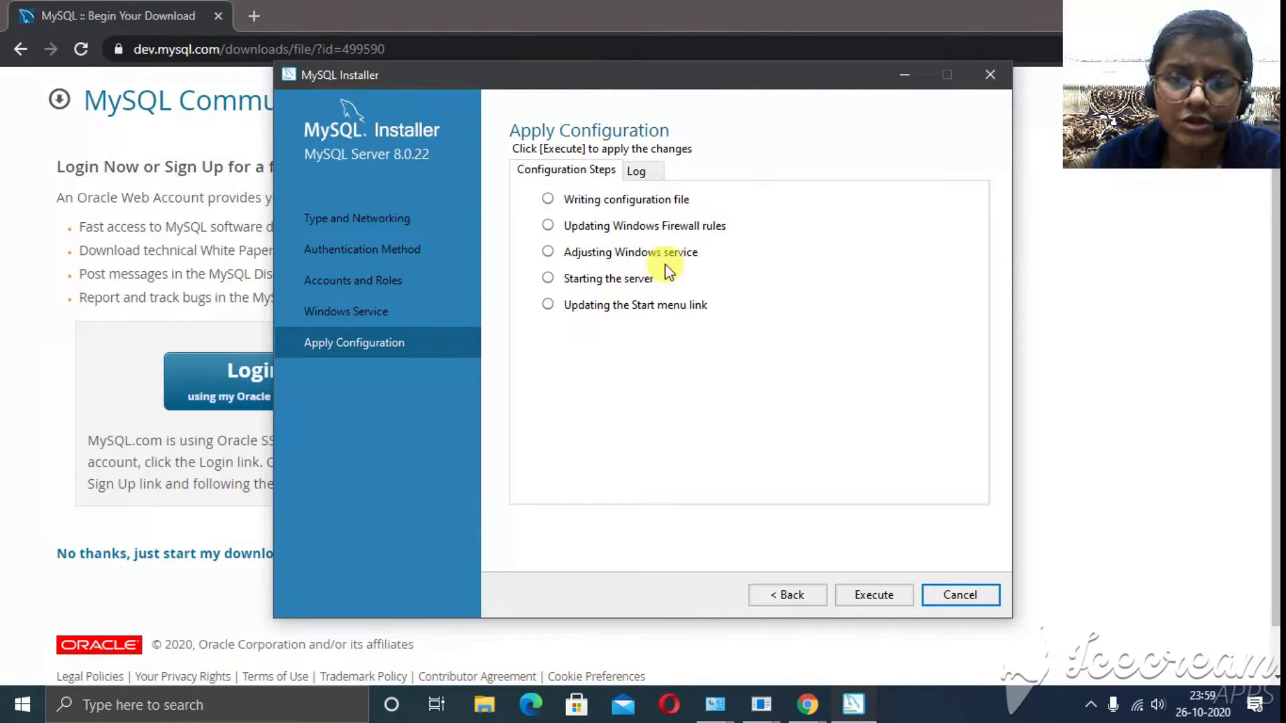
click(896, 595)
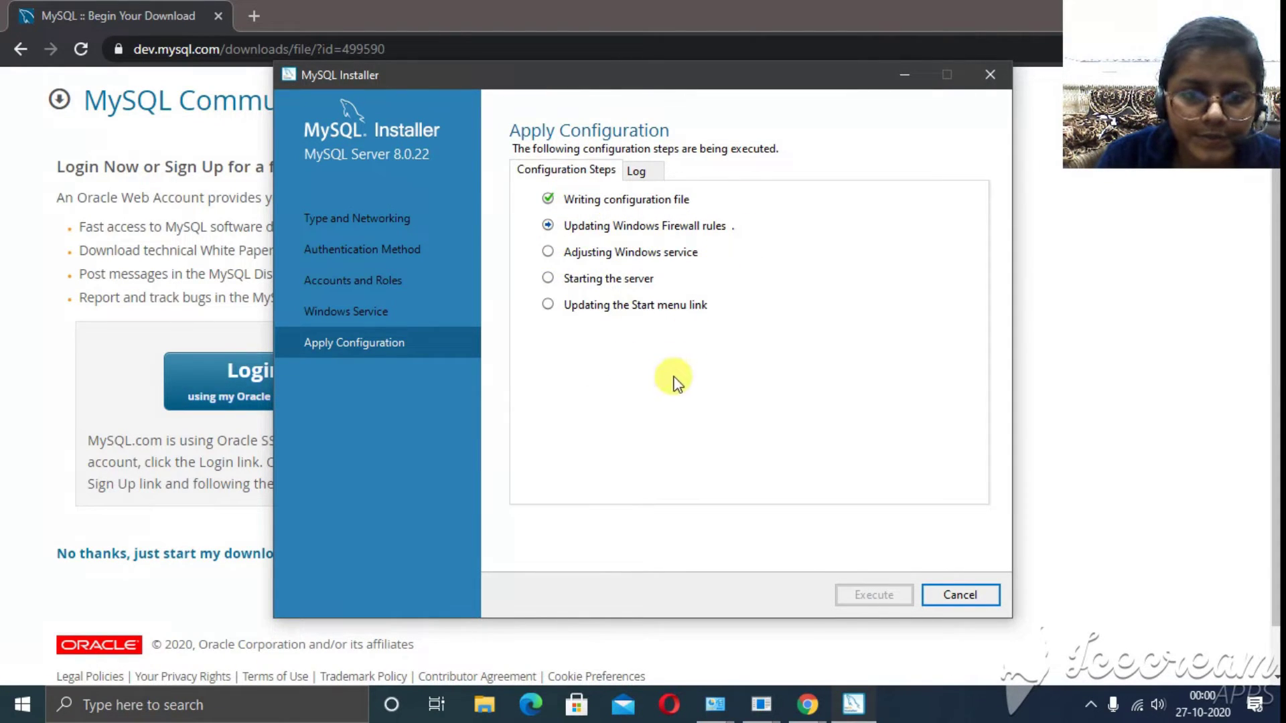
click(967, 595)
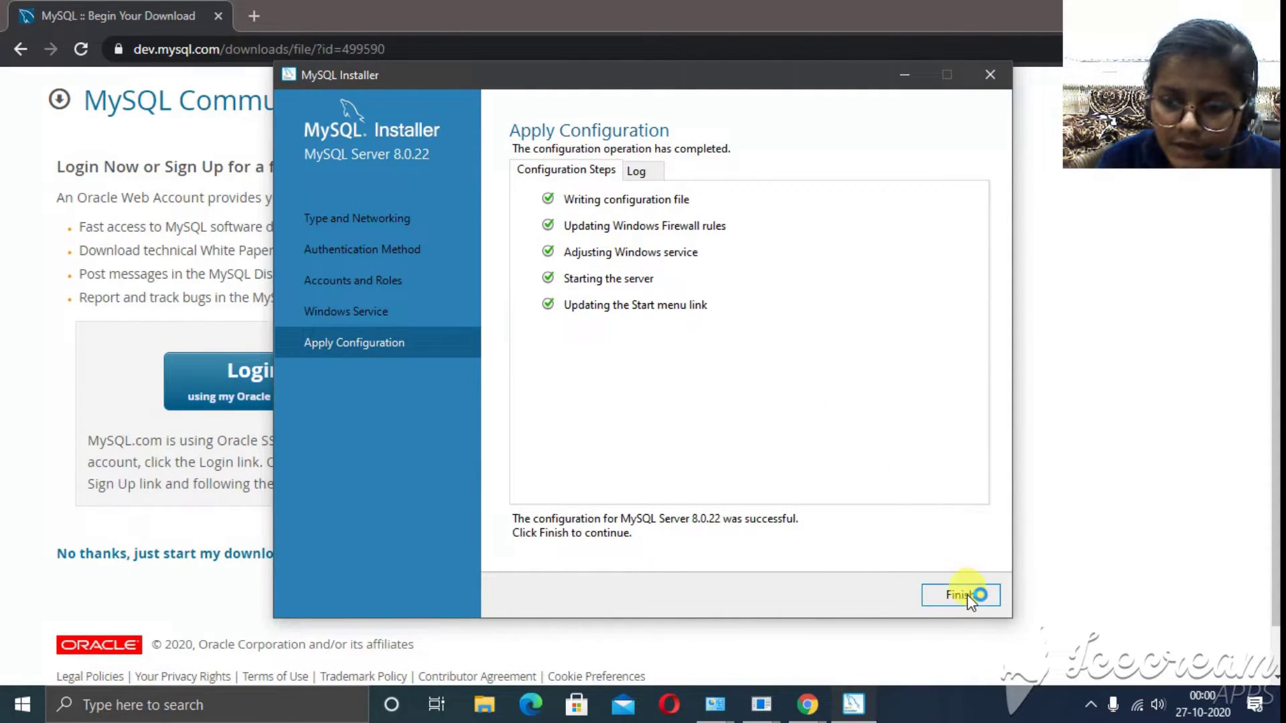
- Return to Product Configuration and skip configuring MySQL Router
click(963, 596)
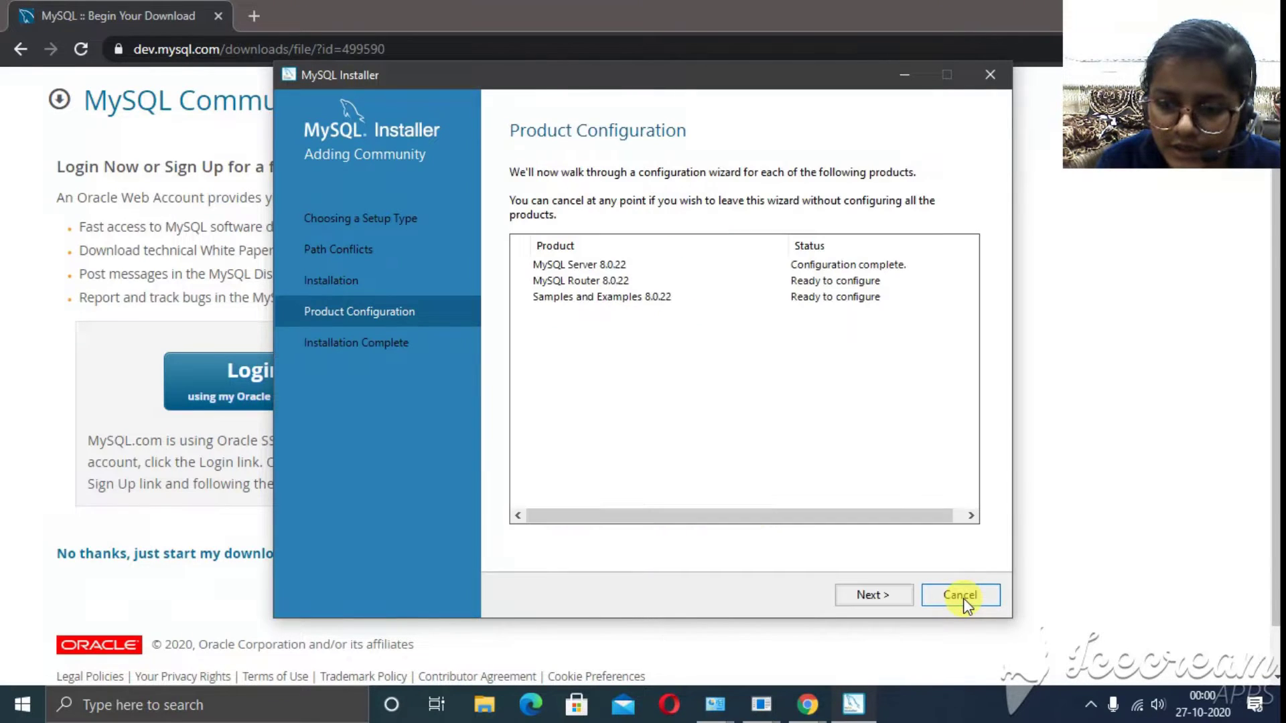
click(875, 596)
click(874, 595)
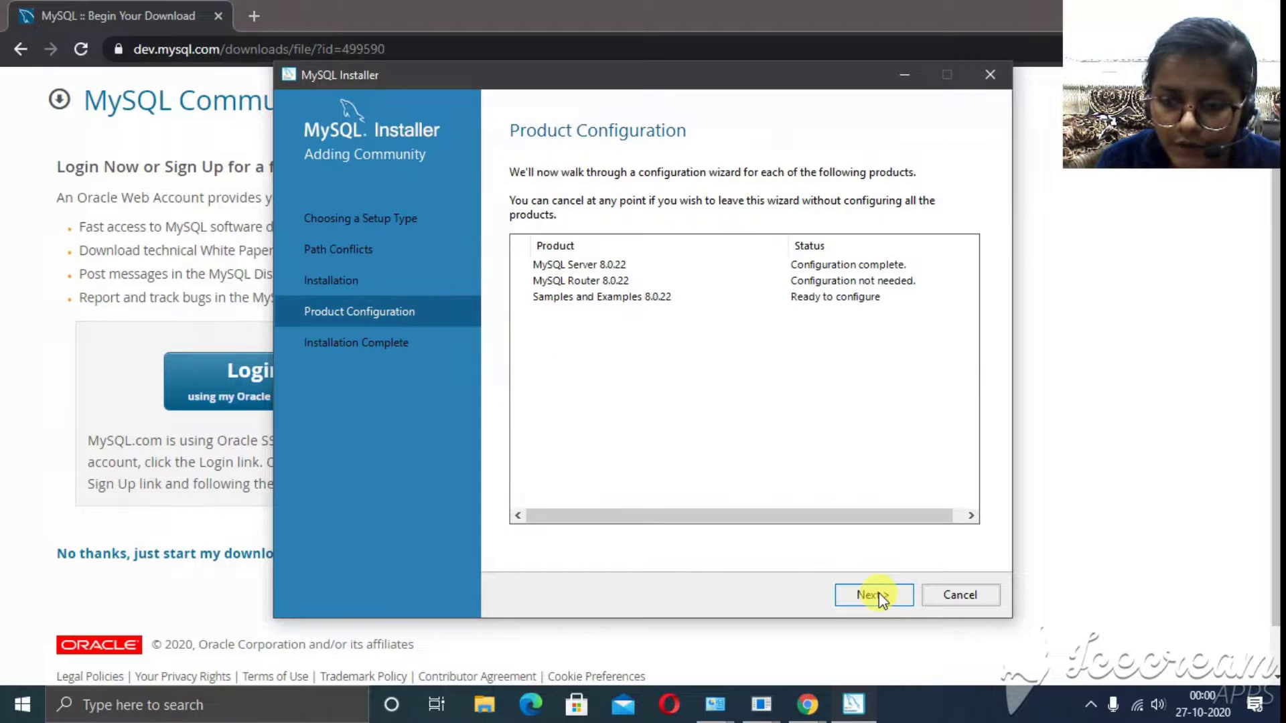
- Connect Samples and Examples to the server using the root account password and test the connection
click(874, 595)
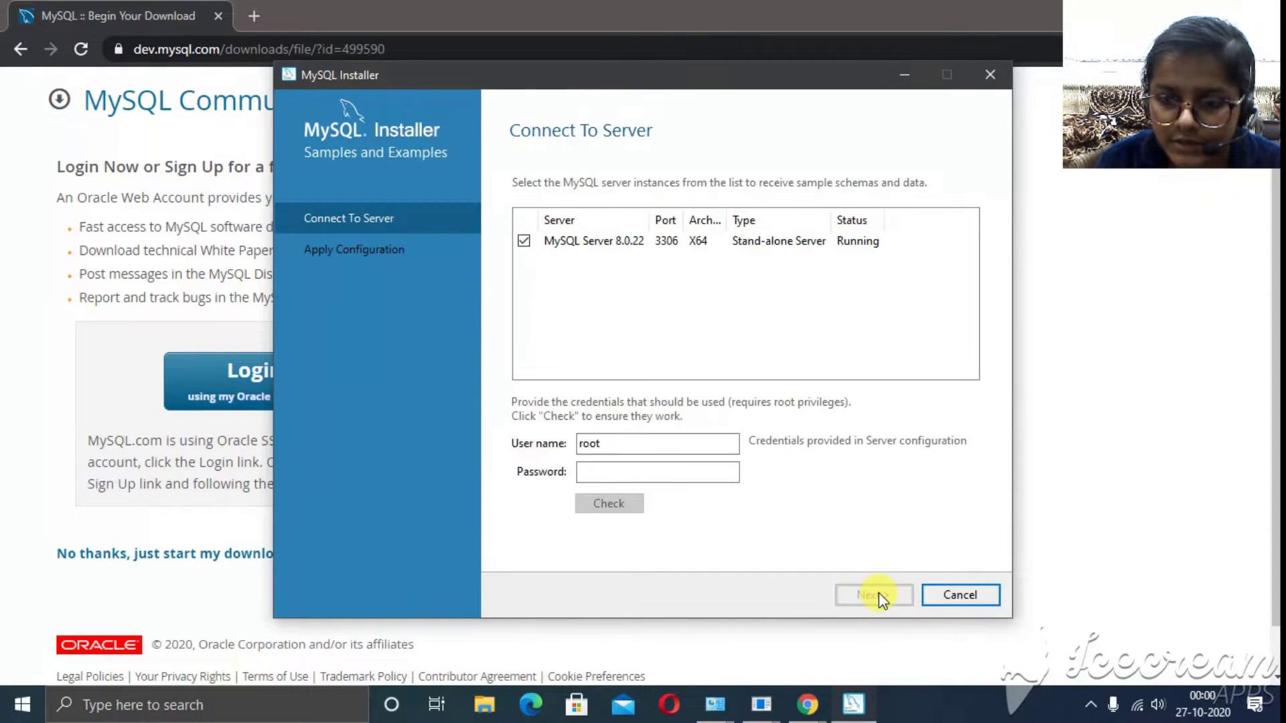
click(593, 472)
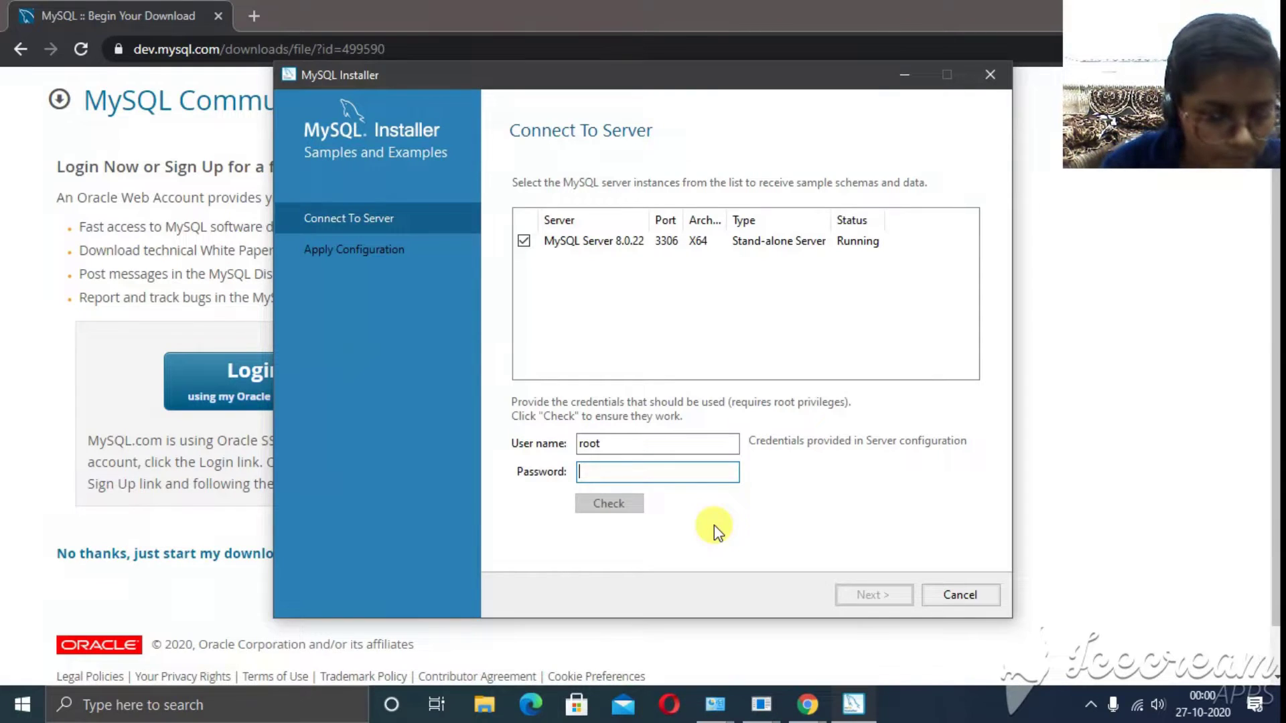
text(root)
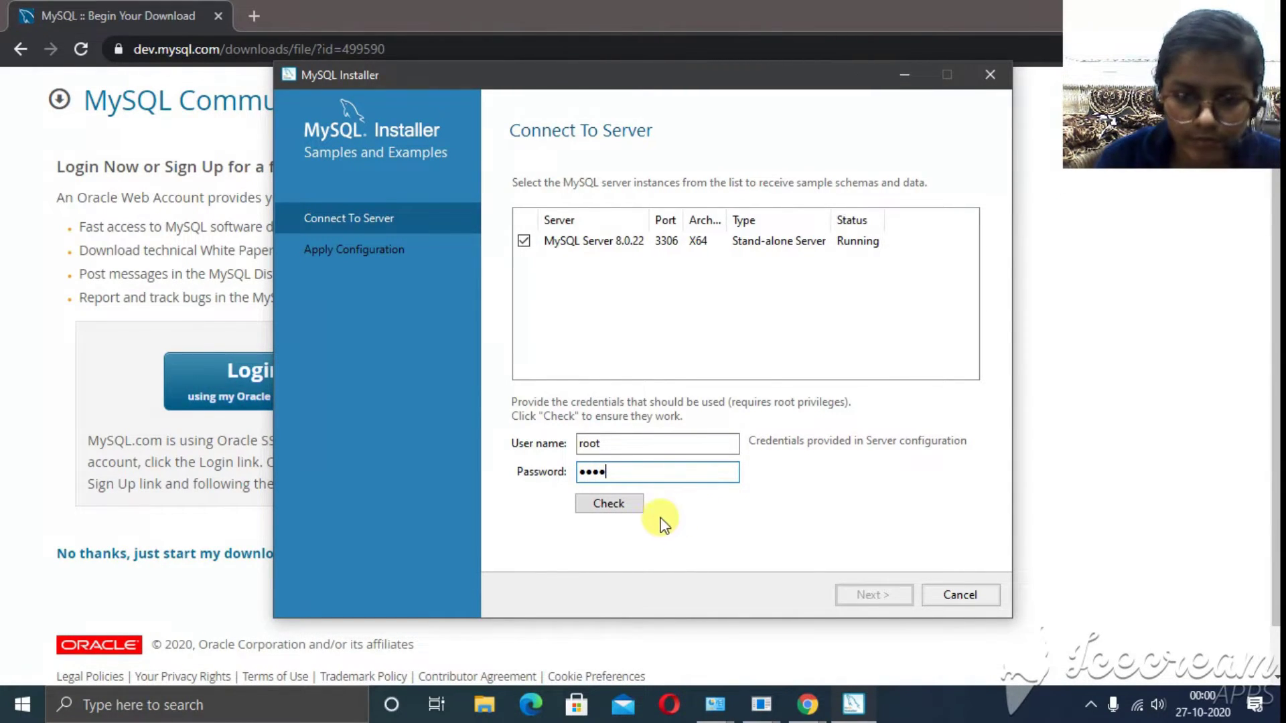
click(601, 506)
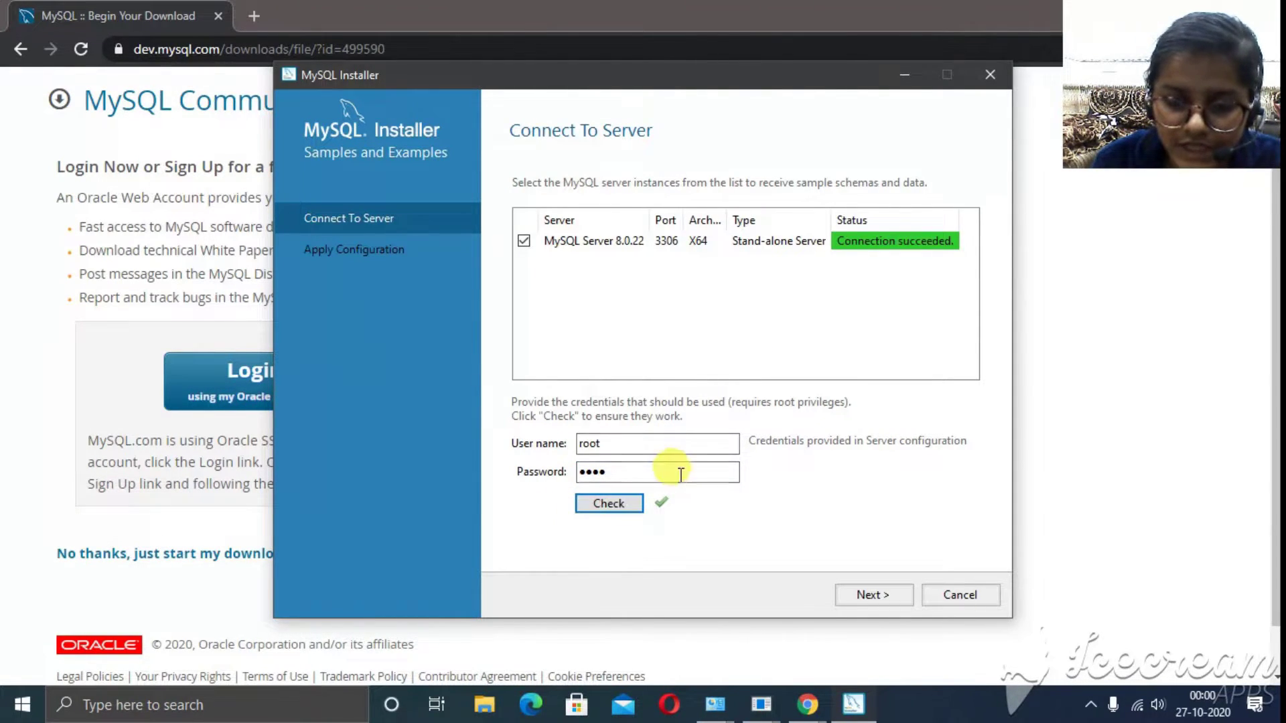
- Run the Samples and Examples 8.0.22 configuration scripts and finish
click(854, 591)
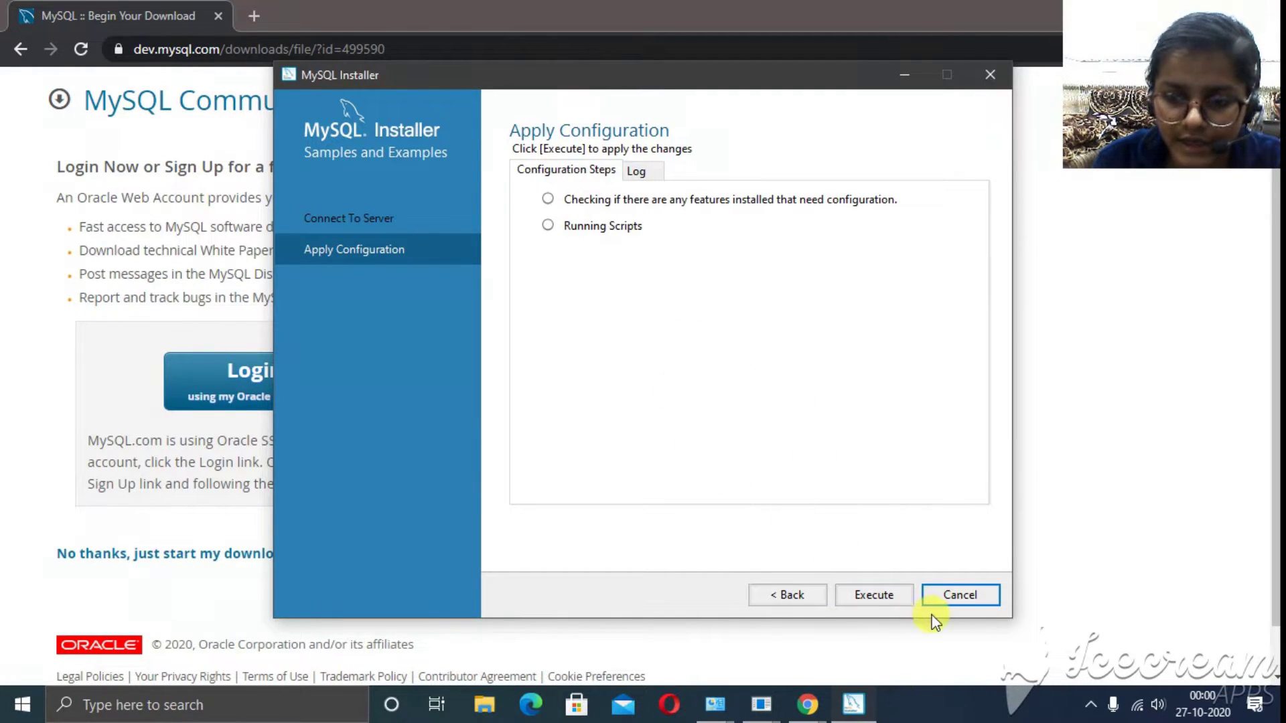
click(874, 595)
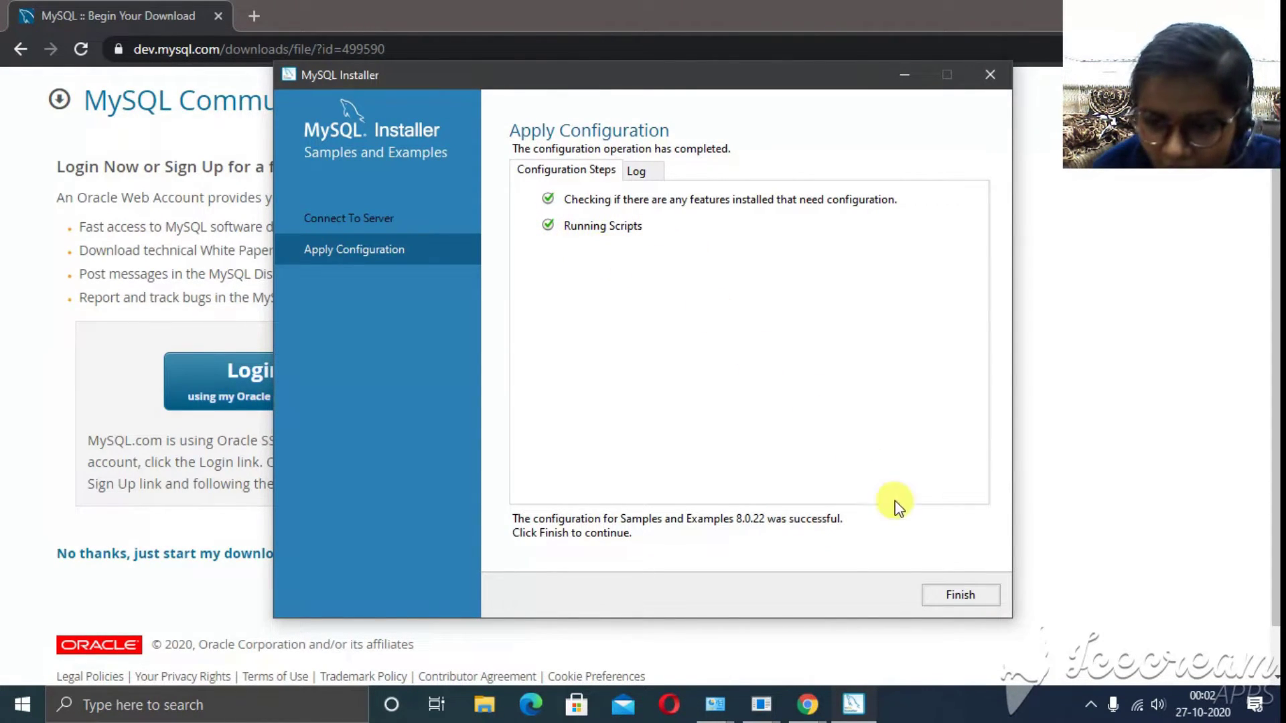
click(977, 593)
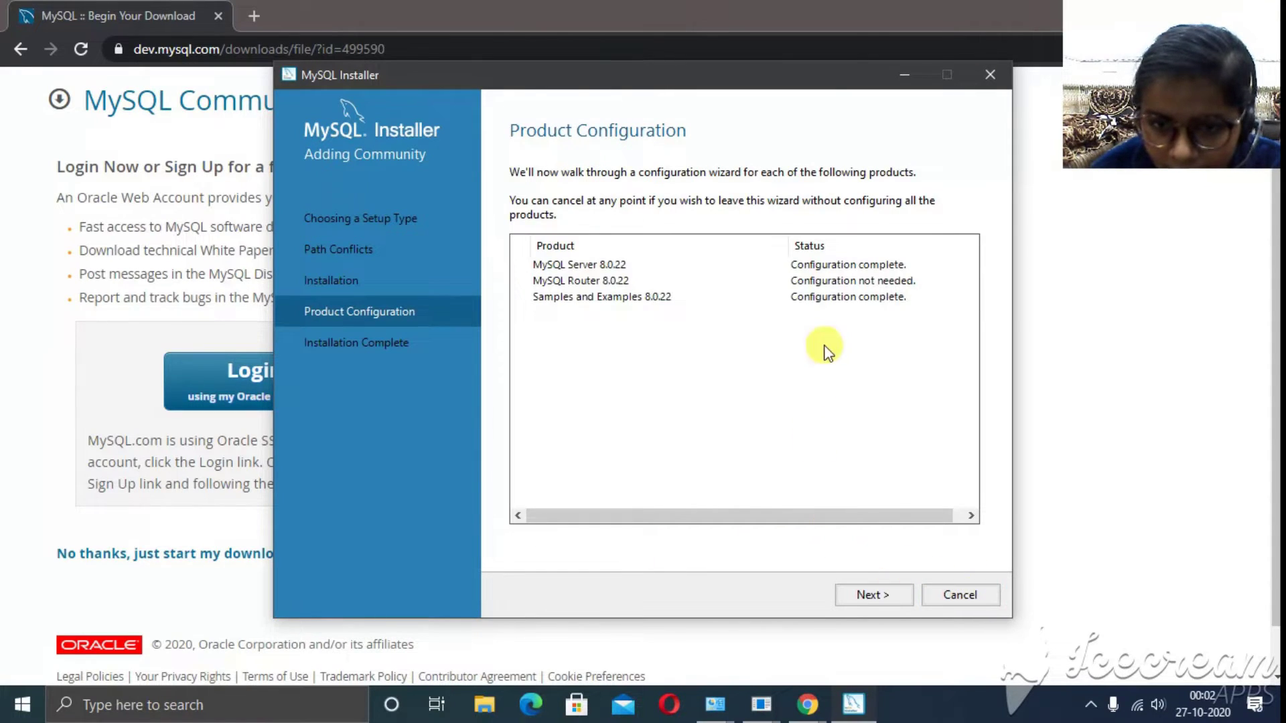
- Finish the MySQL installation, then close the MySQL Shell console and the MySQL downloads browser window
click(879, 598)
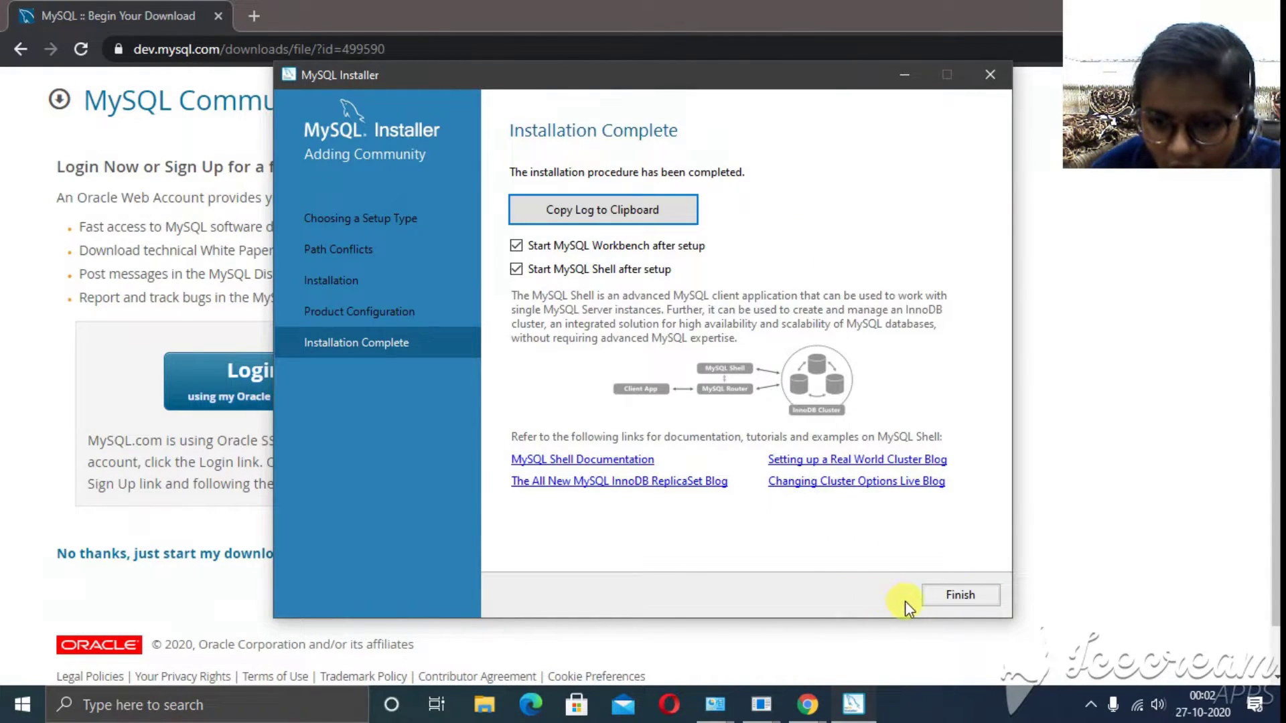
click(928, 601)
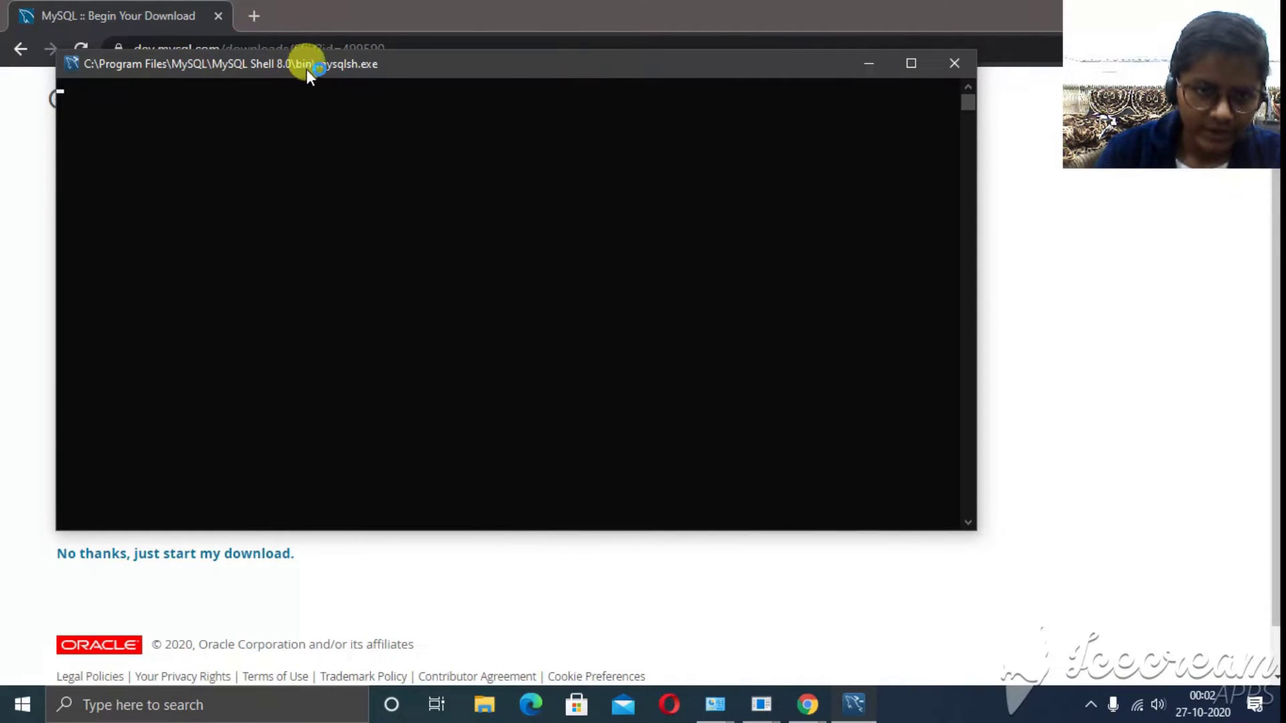
click(955, 65)
double_click(797, 10)
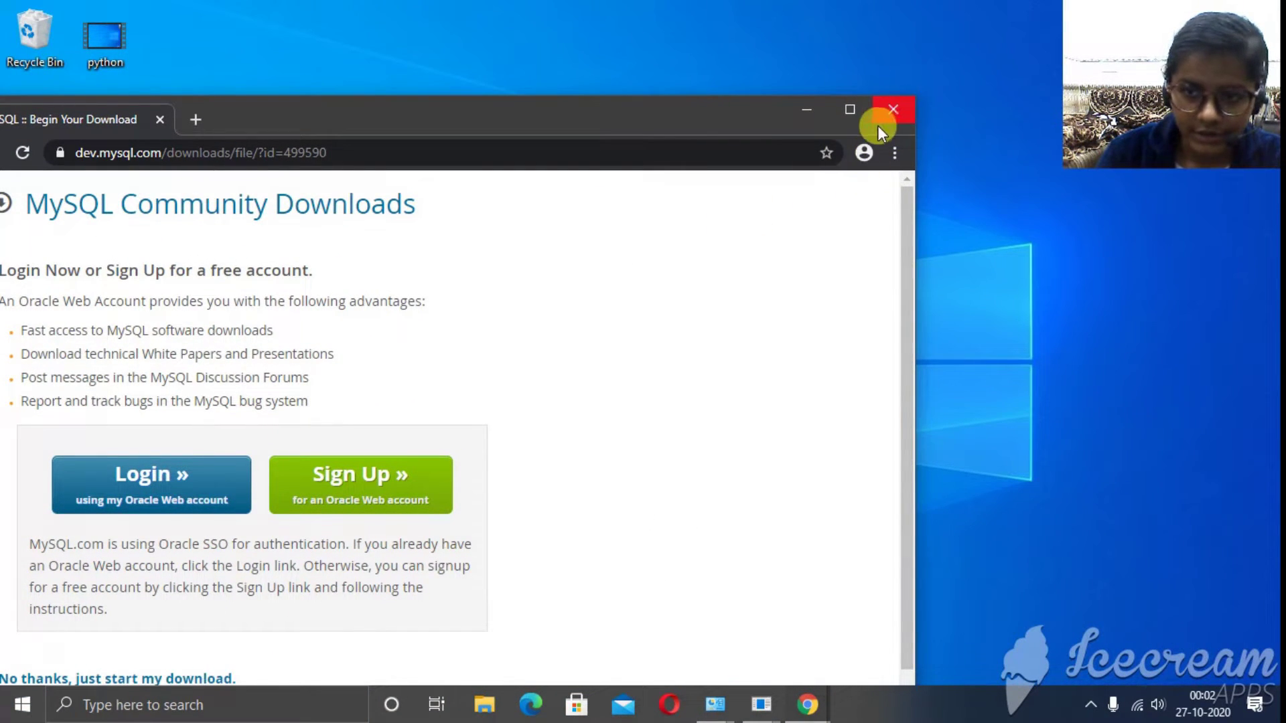
click(898, 104)
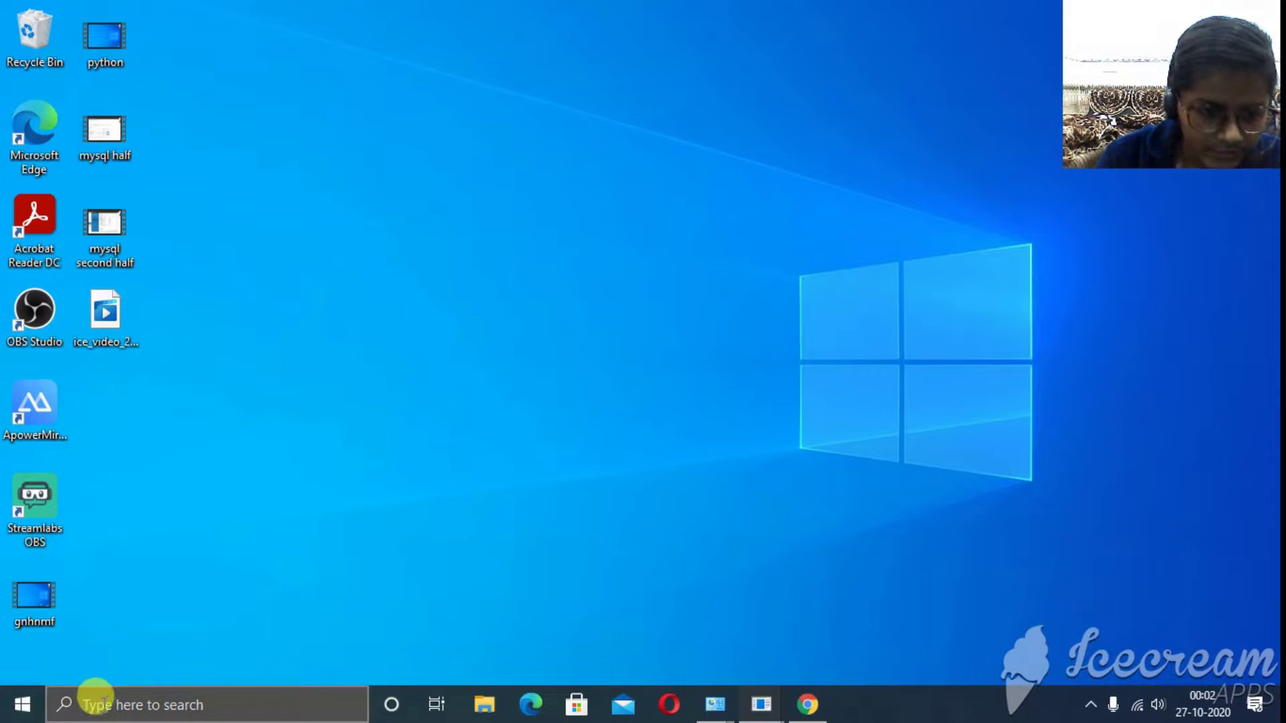
- Launch MySQL 8.0 Command Line Client from the MySQL folder in the Start menu's app list
click(95, 700)
text(m)
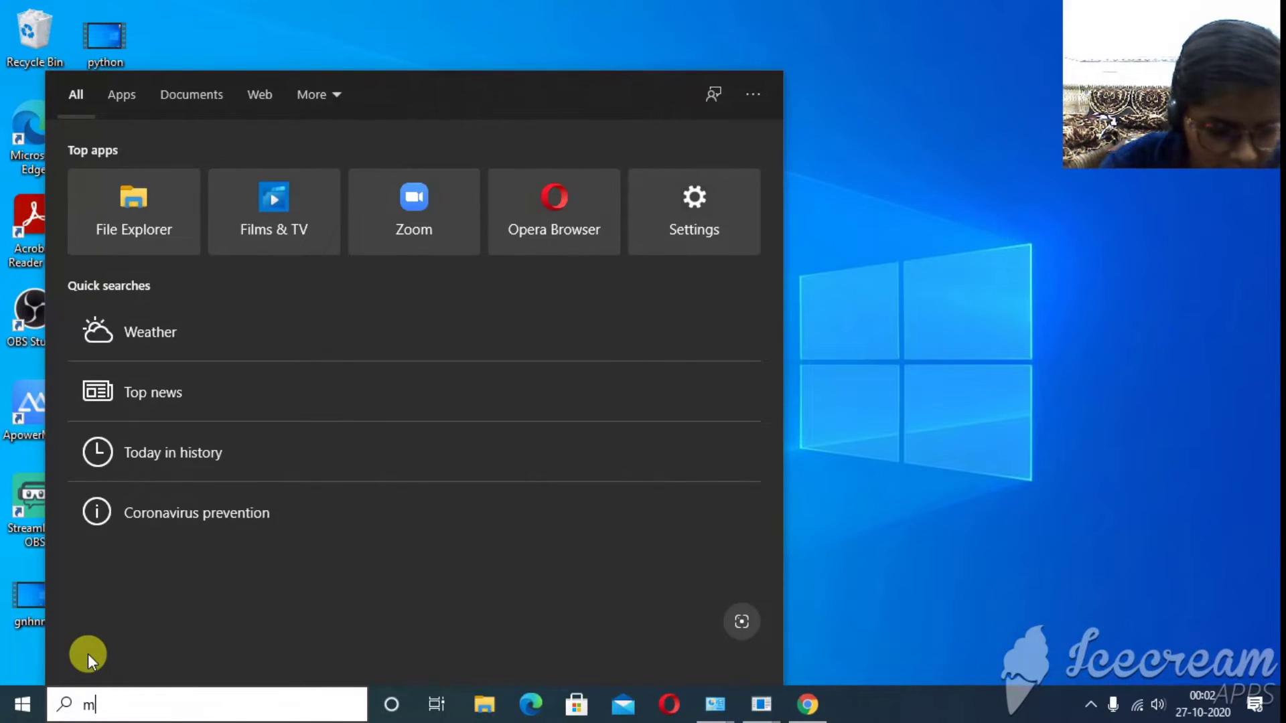
text(y)
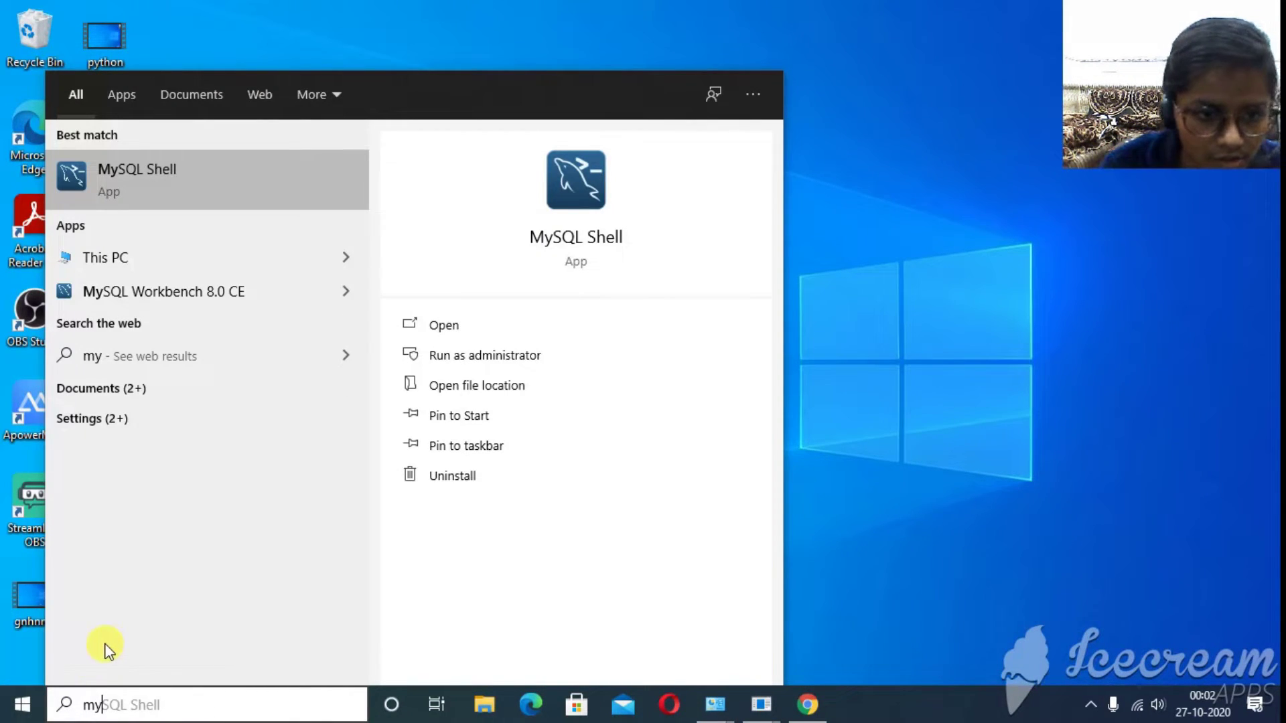
click(10, 712)
scroll(105, 599, down, 10)
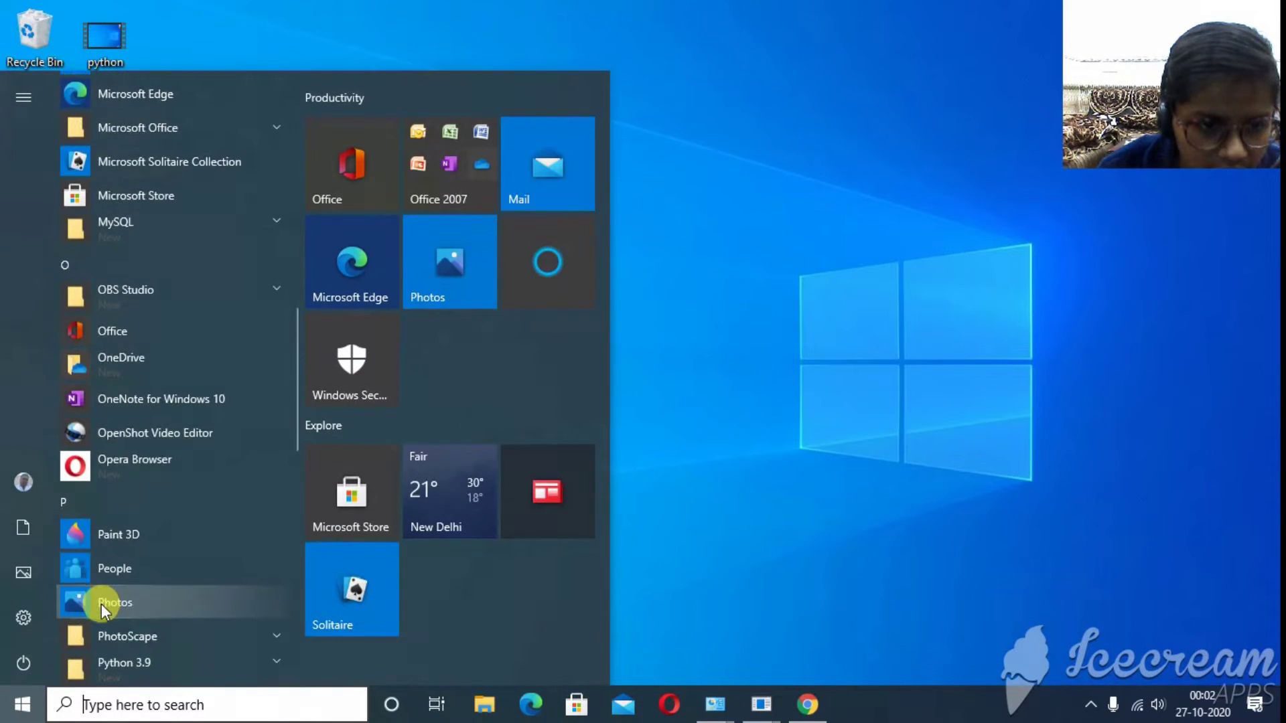
scroll(87, 487, down, 5)
scroll(91, 488, up, 15)
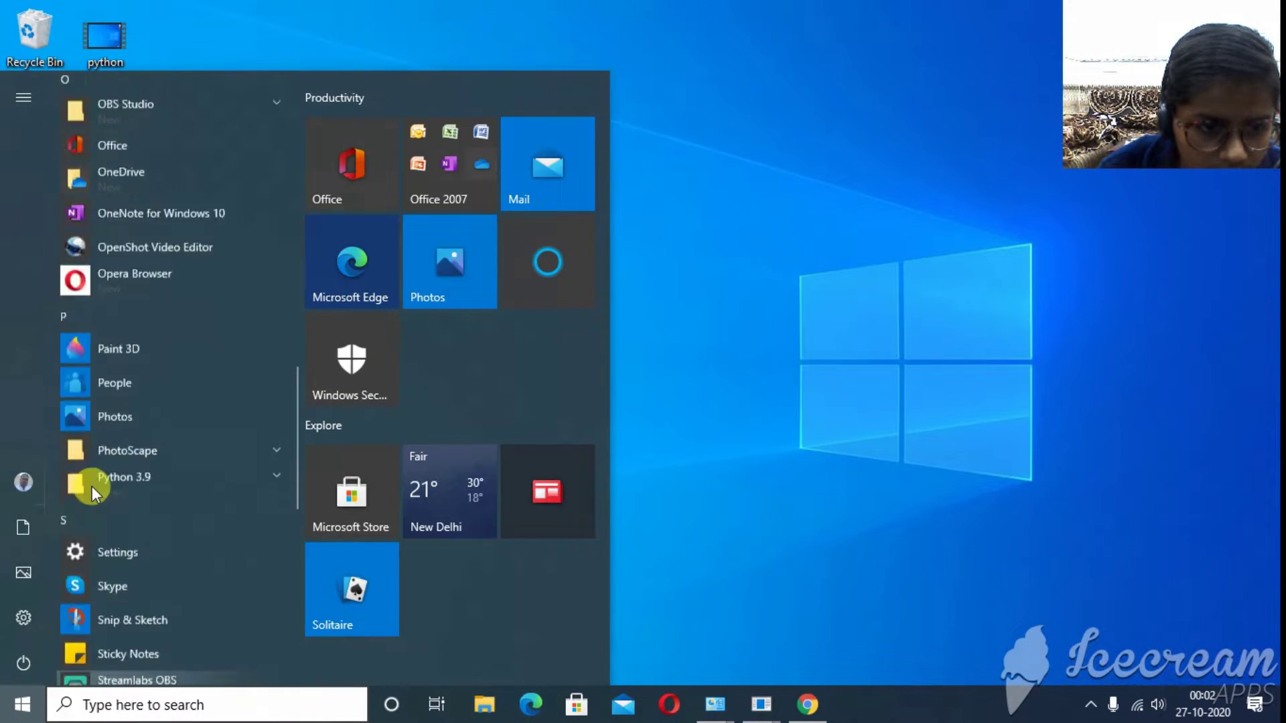
scroll(94, 493, down, 8)
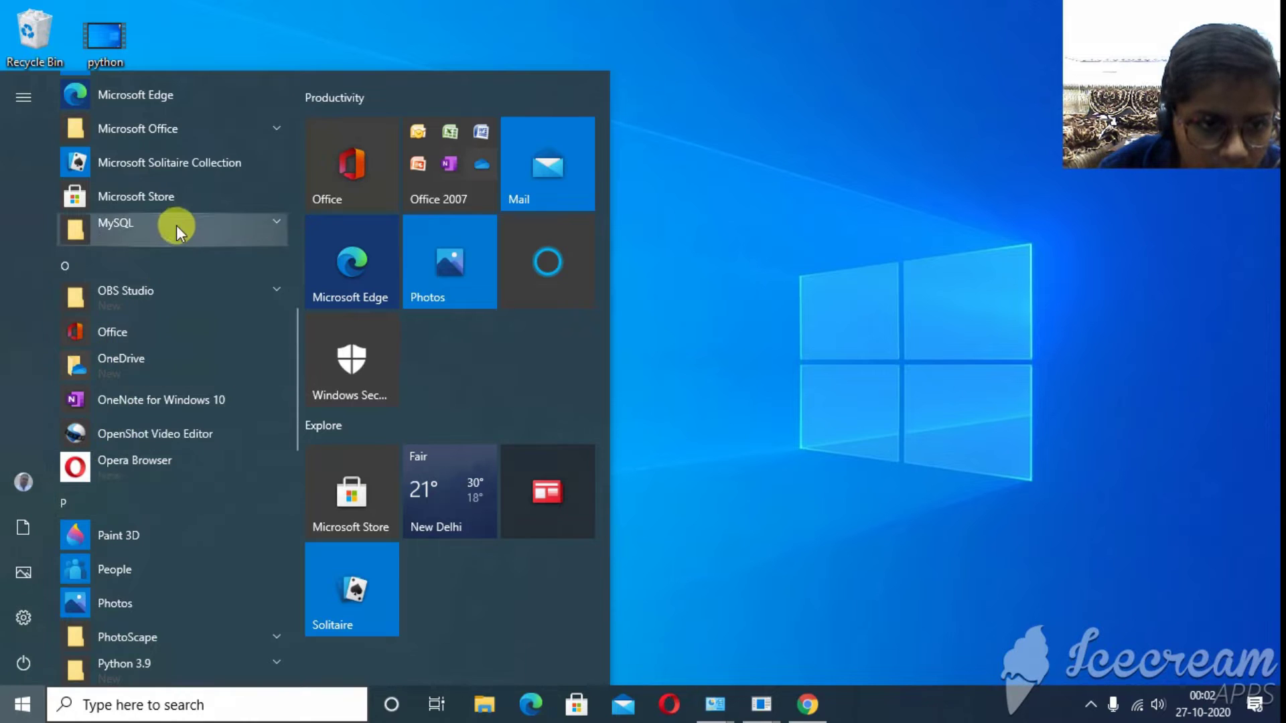
click(178, 227)
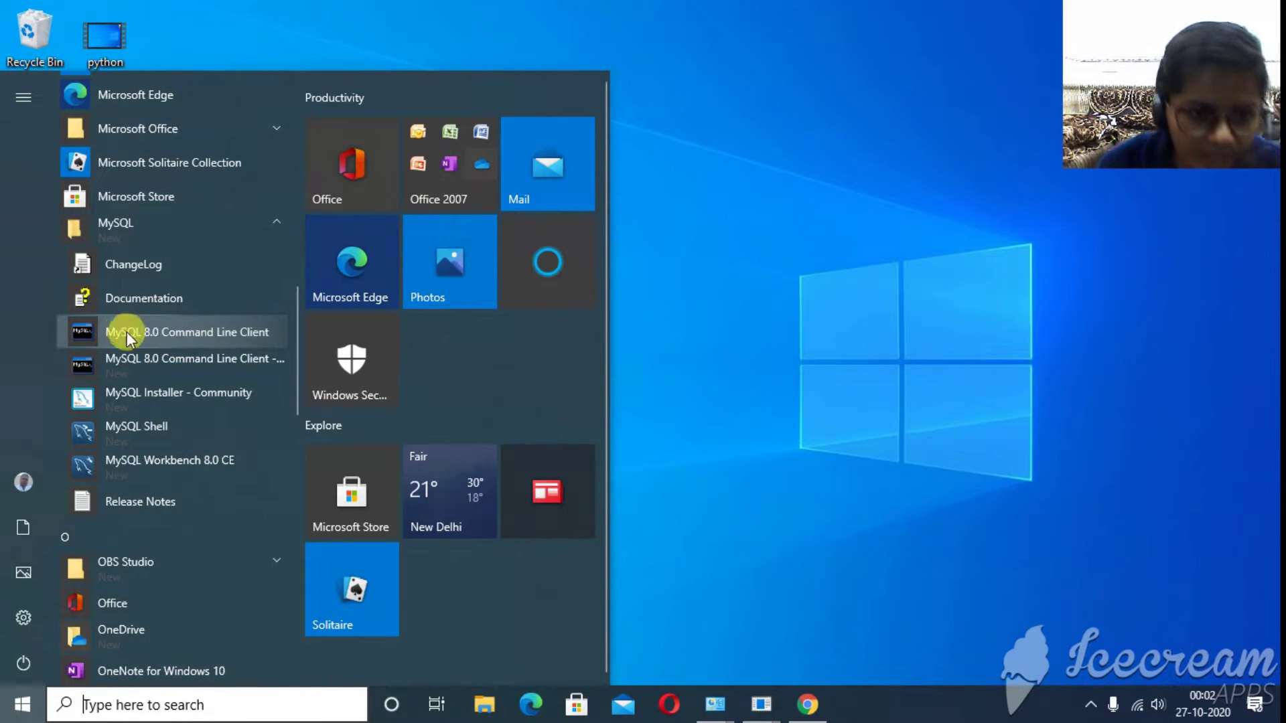
click(172, 333)
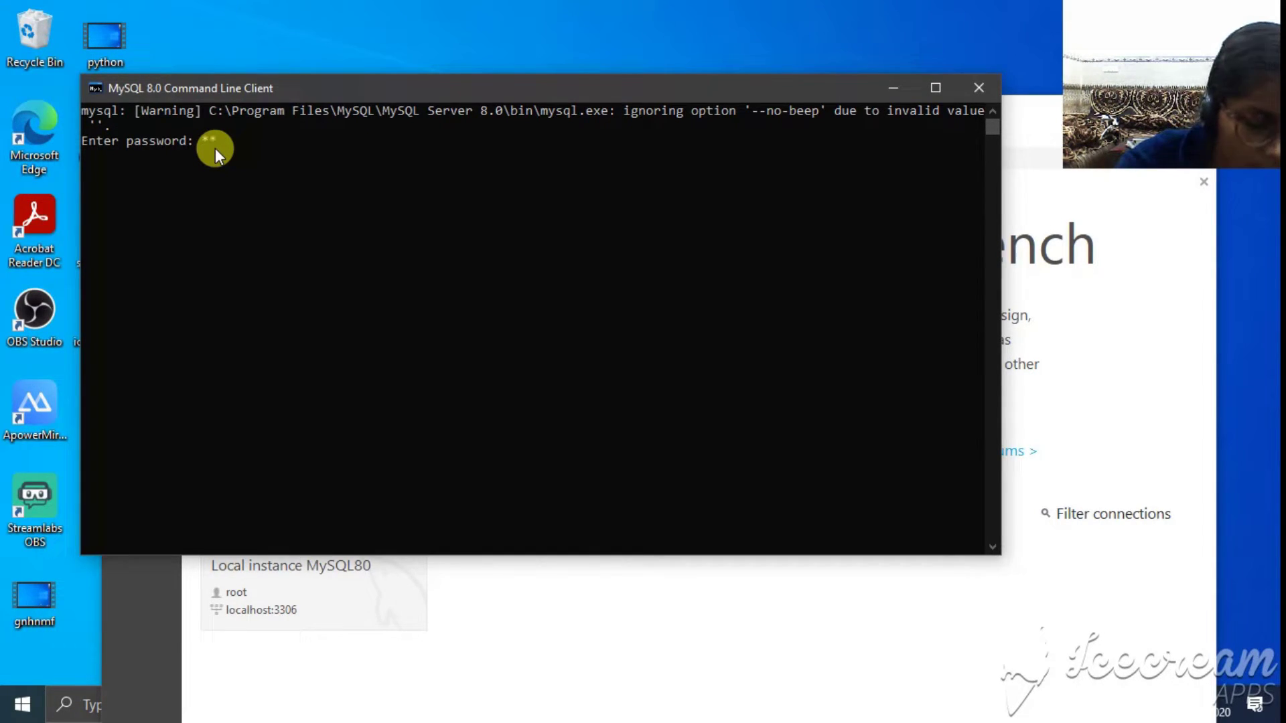
- Log in and run SHOW DATABASES; to list the databases, including sakila and world
key(Return)
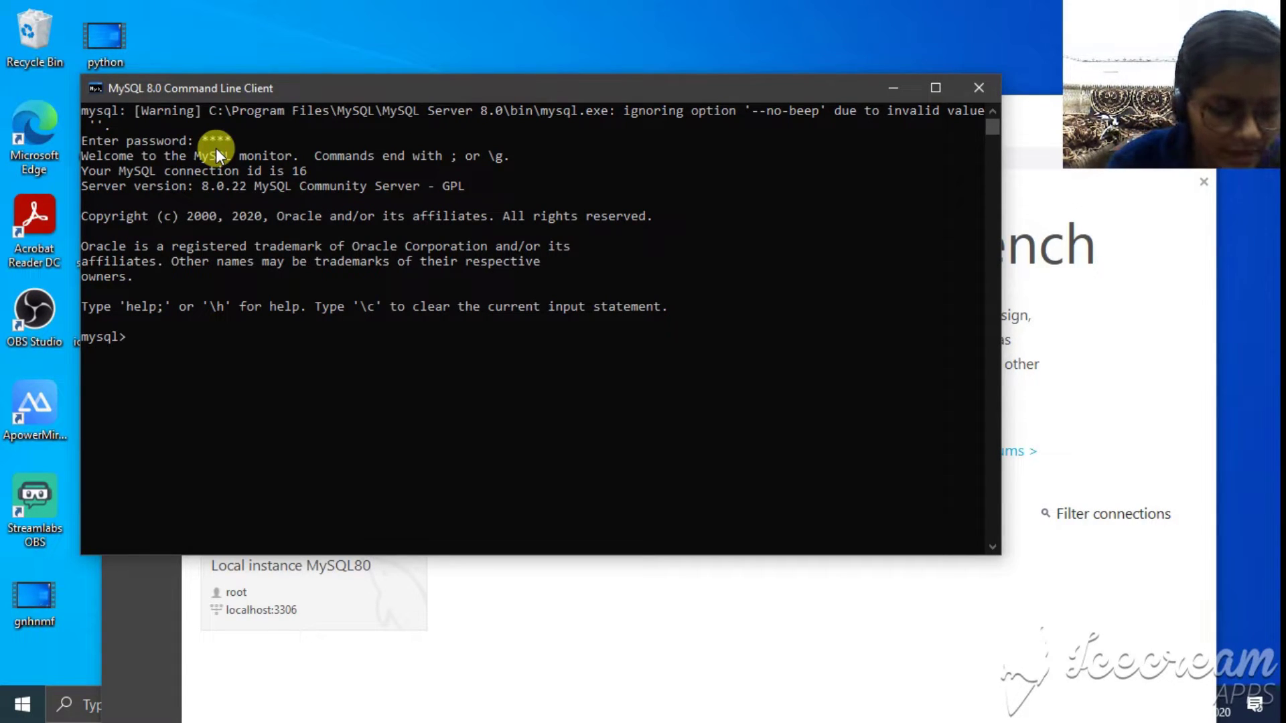
text(c)
key(BackSpace)
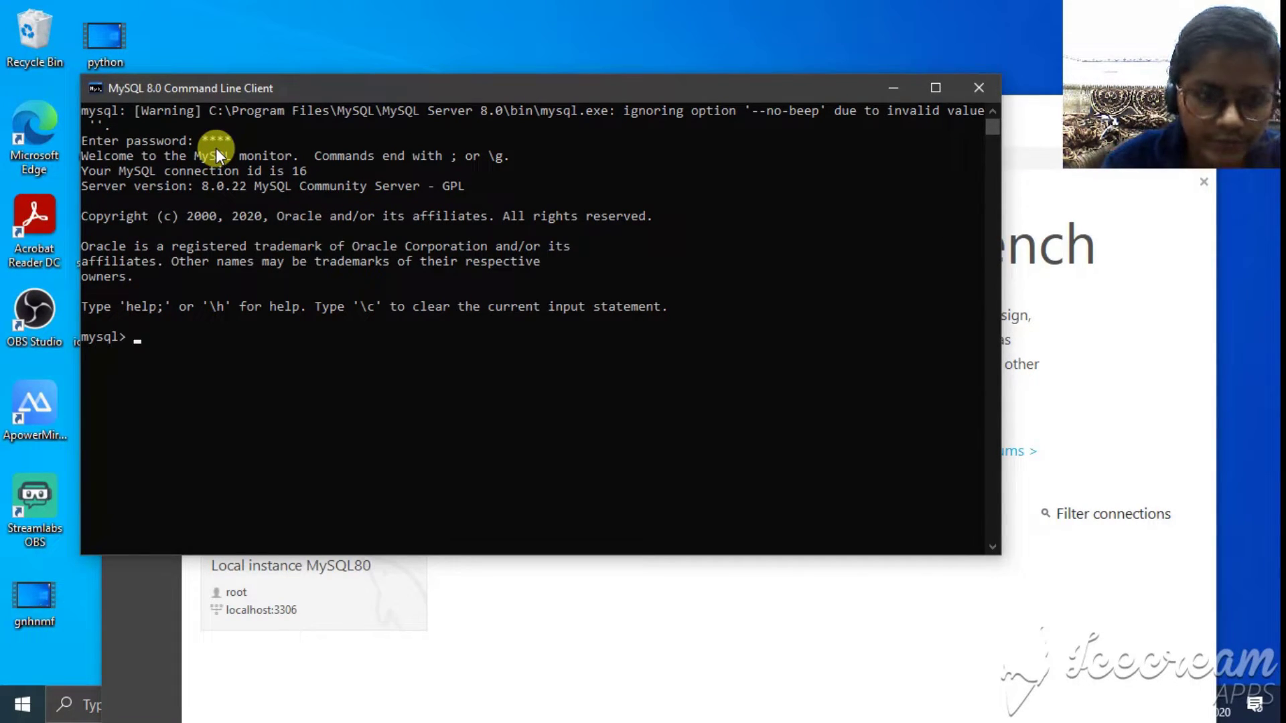
text(show)
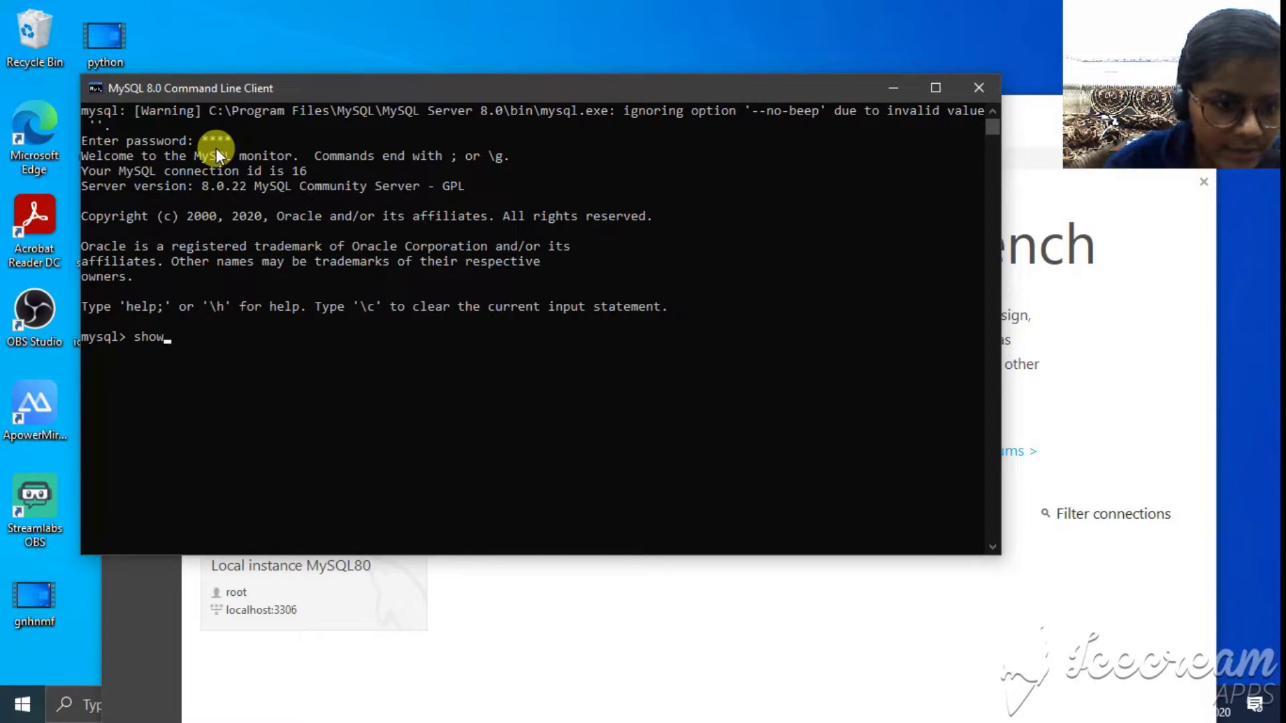
text( datas)
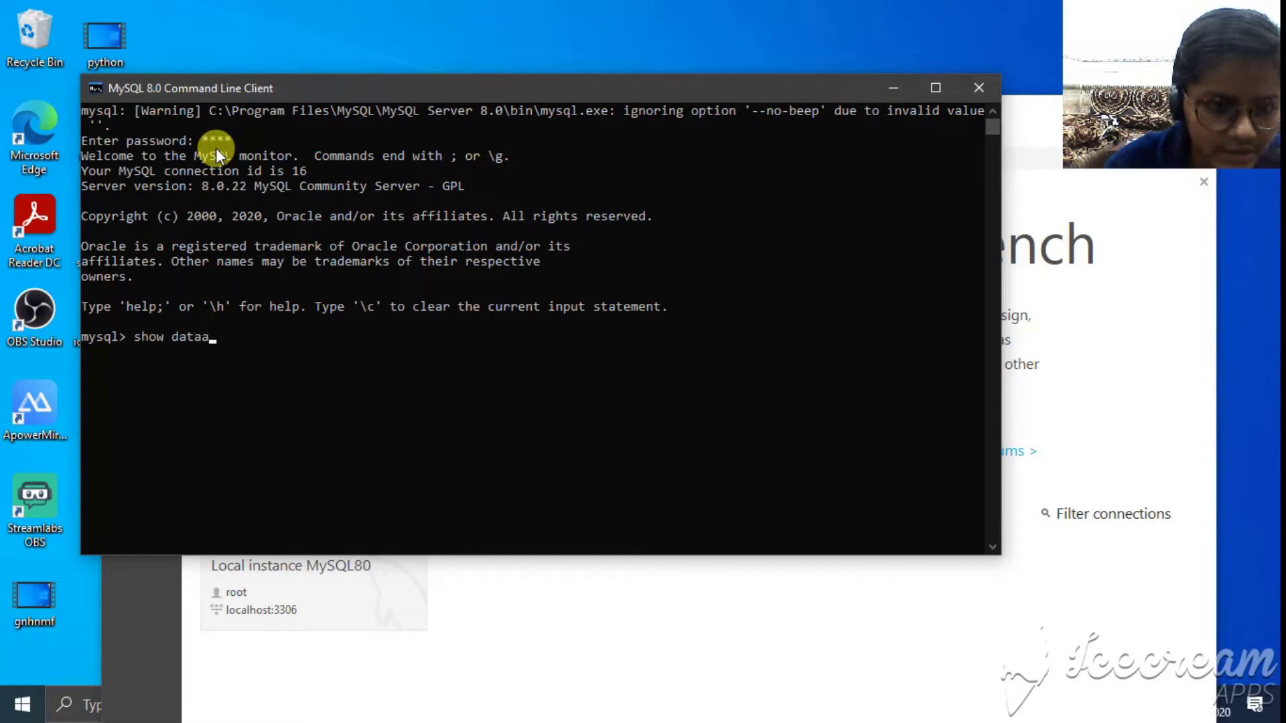
key(BackSpace)
text(bas)
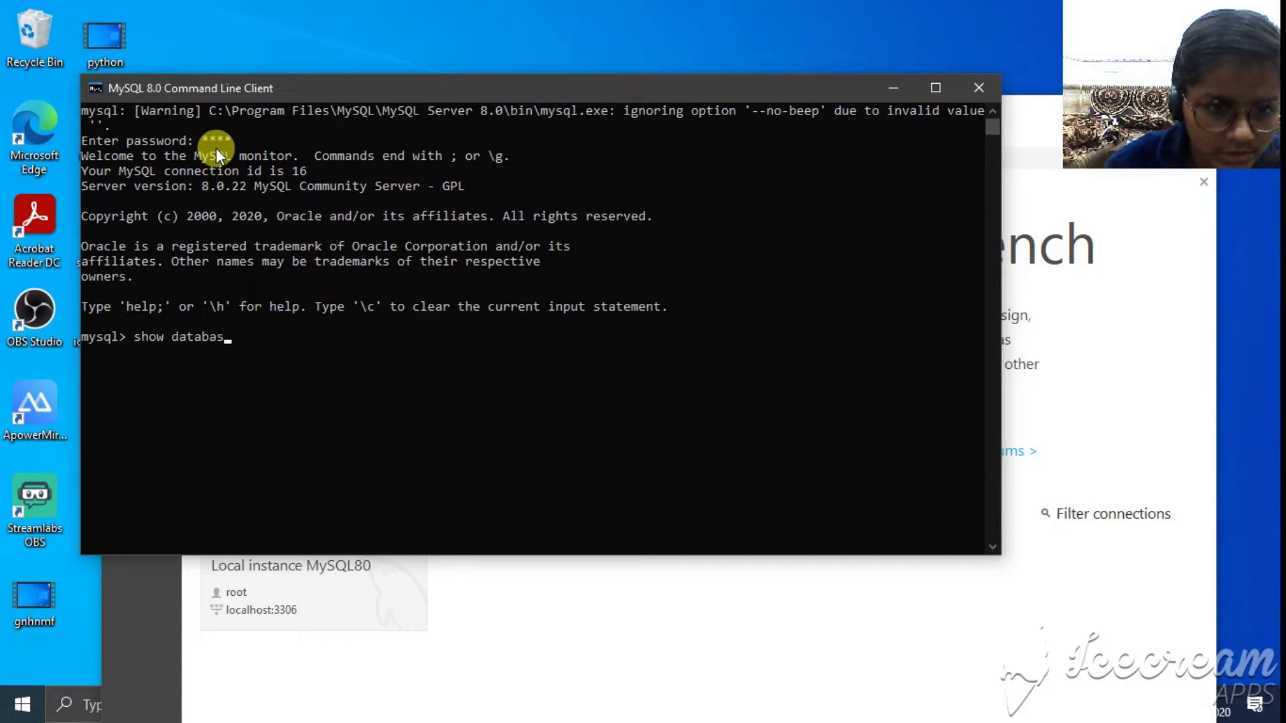
text(es;)
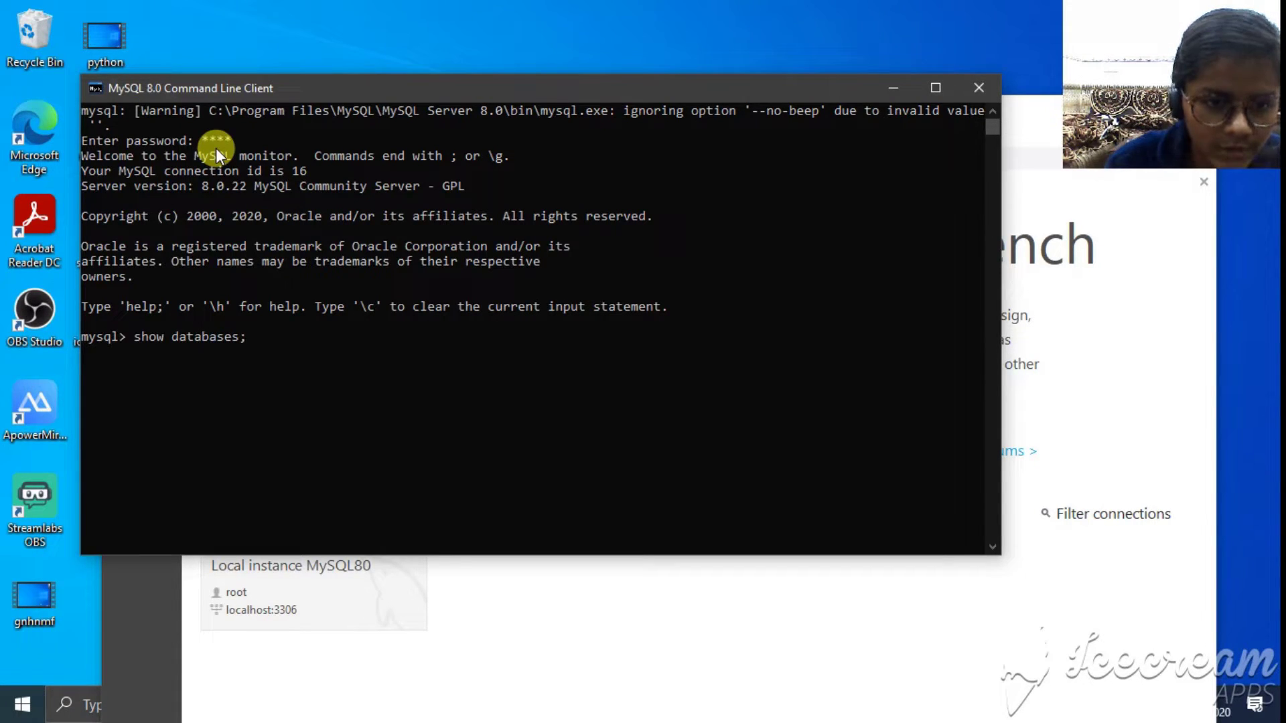
key(Return)
scroll(218, 198, down, 5)
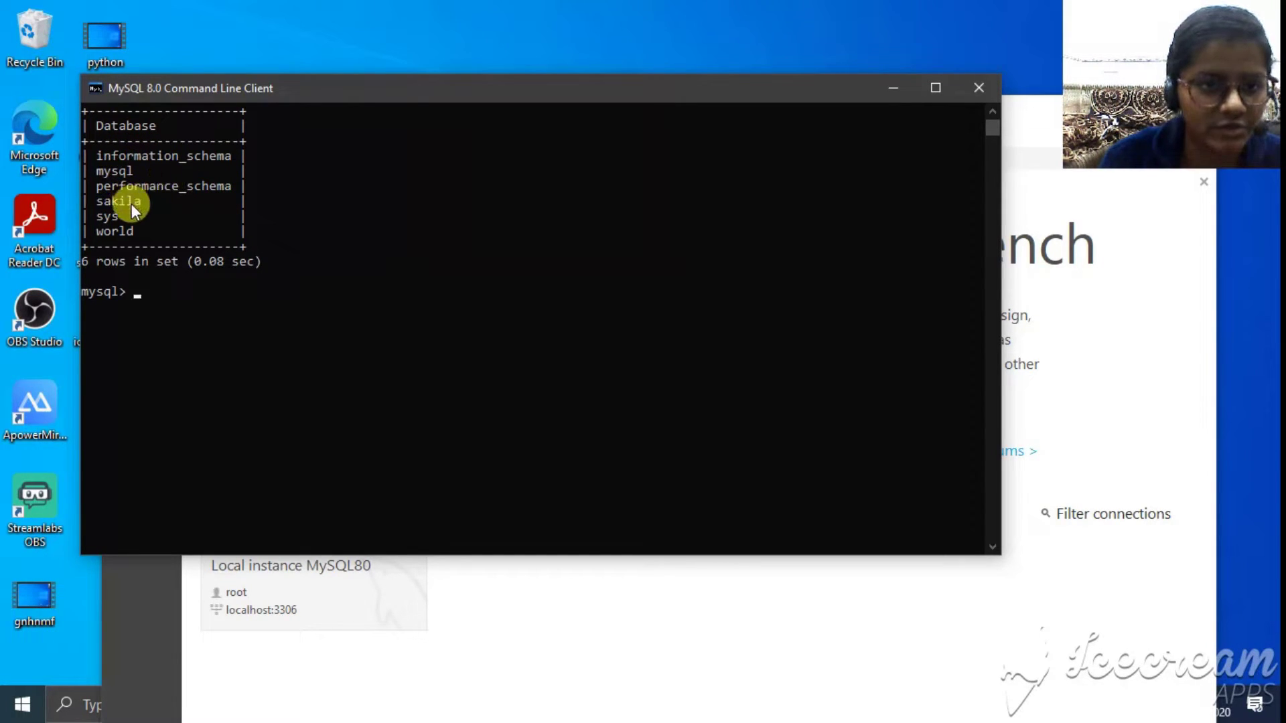
- Close the command line client and MySQL Workbench, and bring the browser window back
click(979, 88)
drag(898, 135, 686, 102)
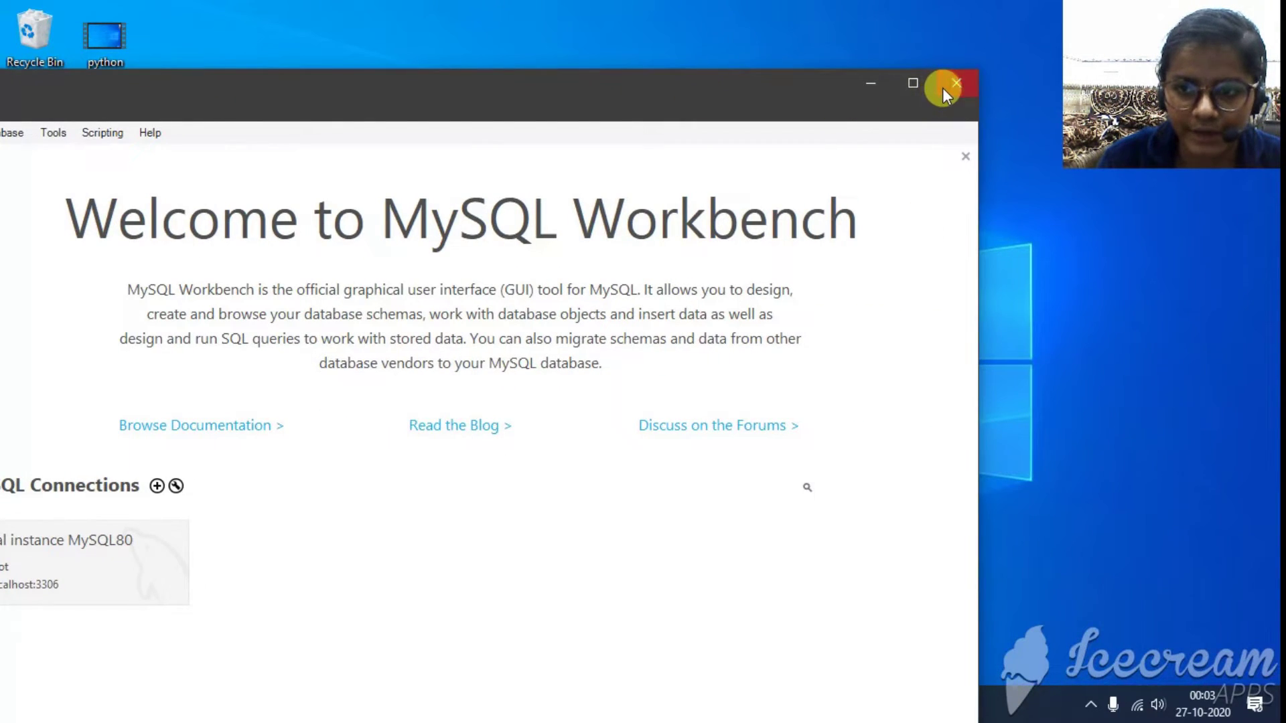
click(942, 87)
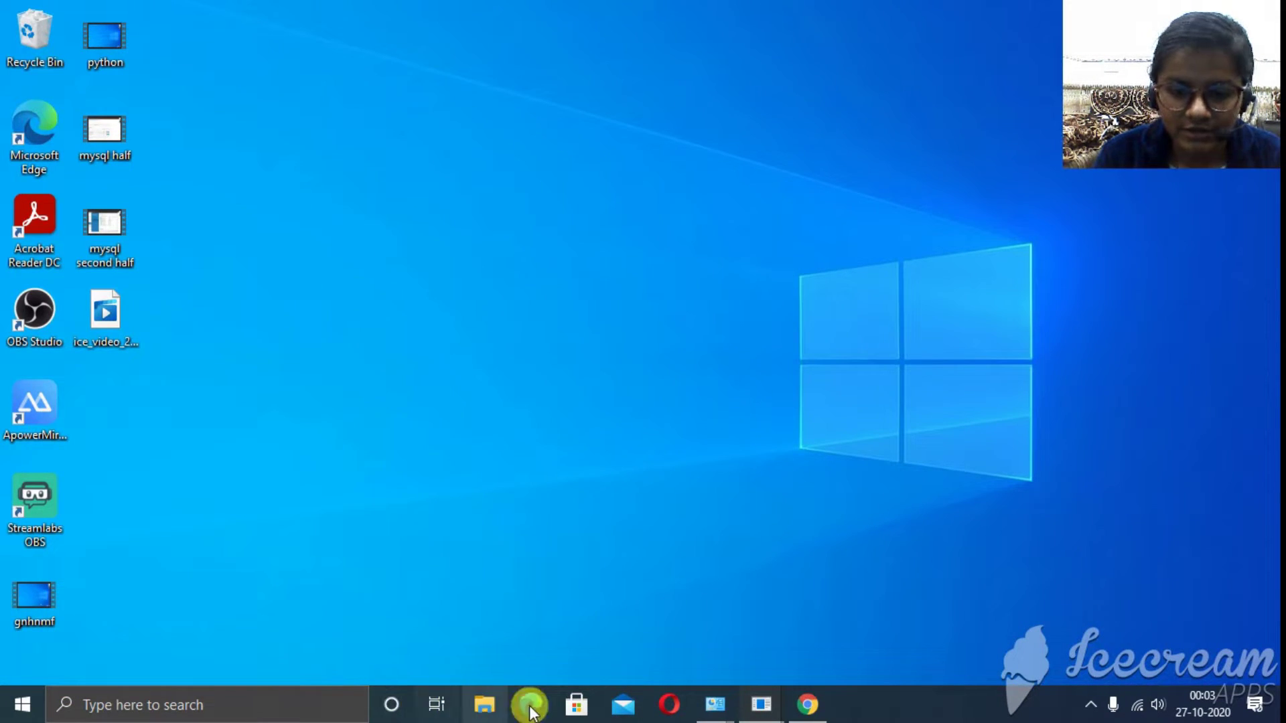
click(808, 704)
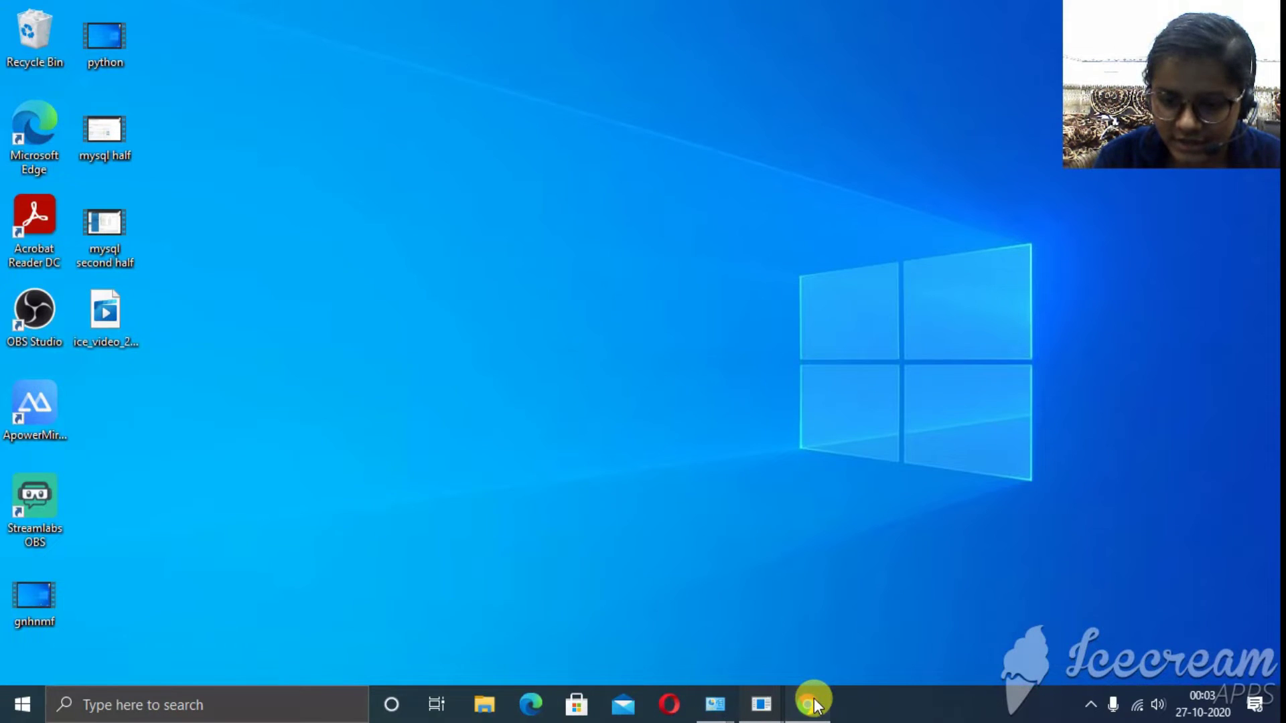
drag(781, 39, 631, 6)
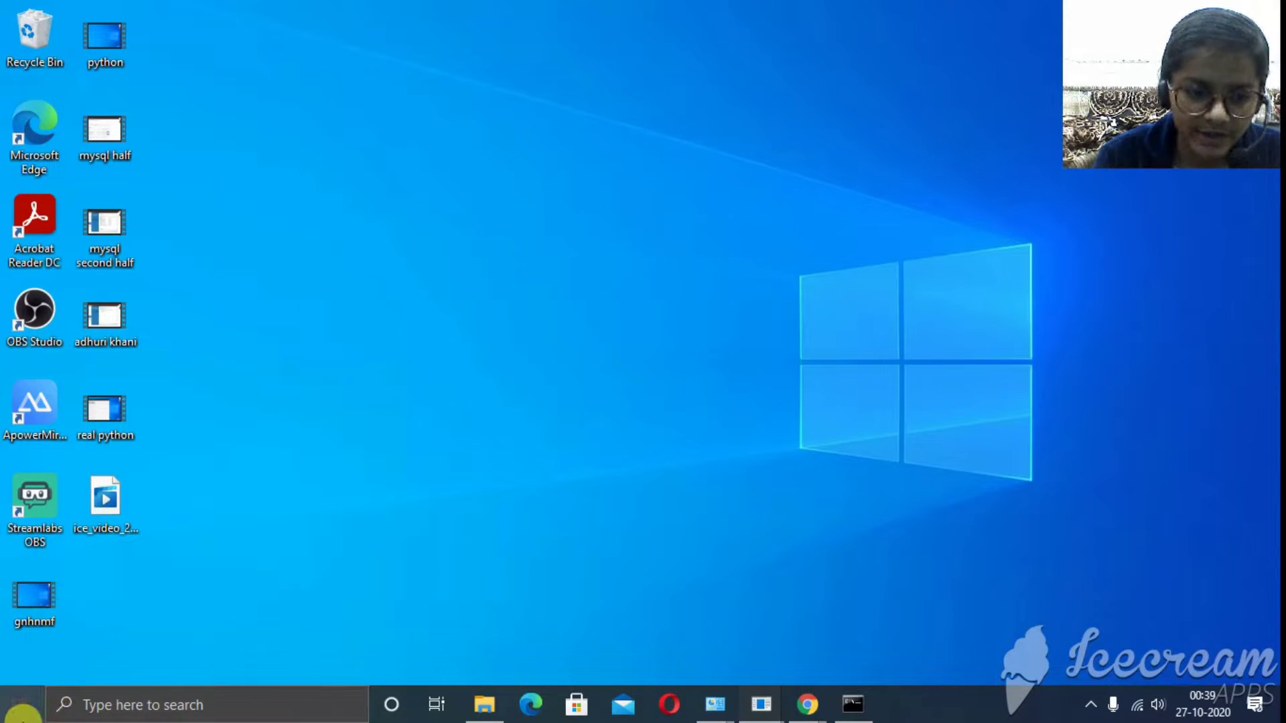
- Search for 'idle' and open the file location of IDLE (Python 3.9 32-bit)
click(22, 714)
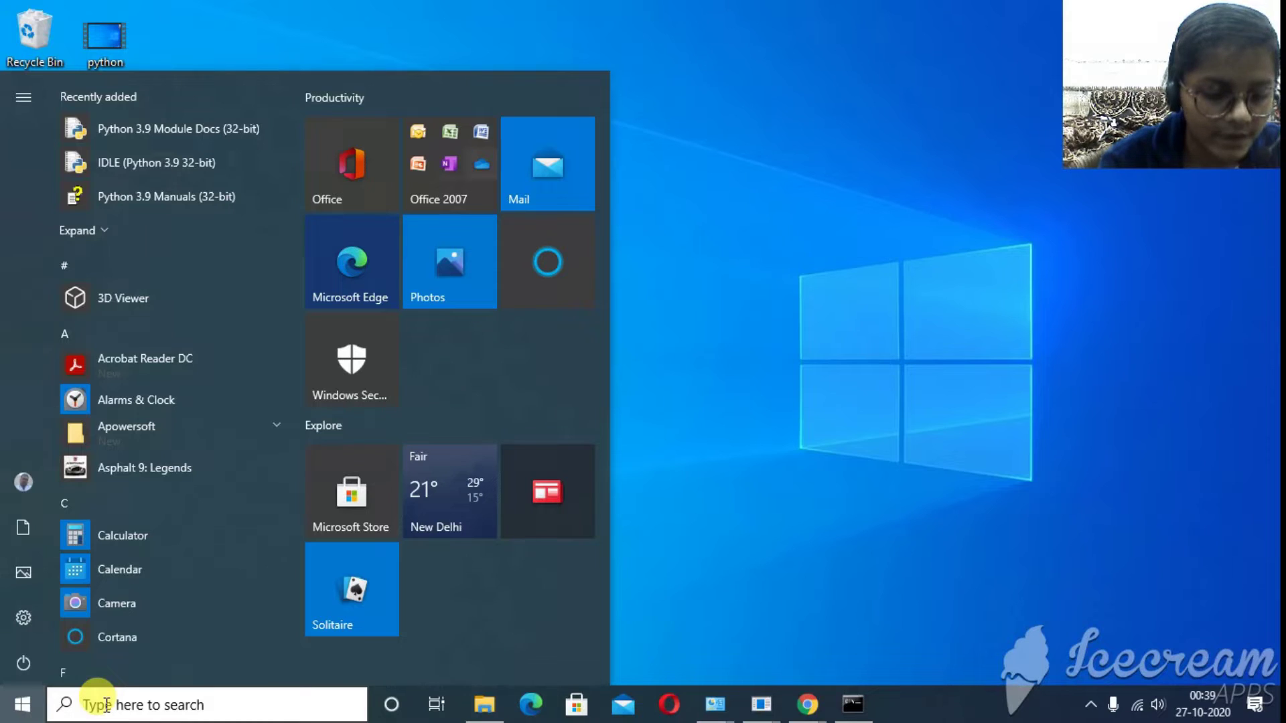
click(105, 704)
text(c)
key(BackSpace)
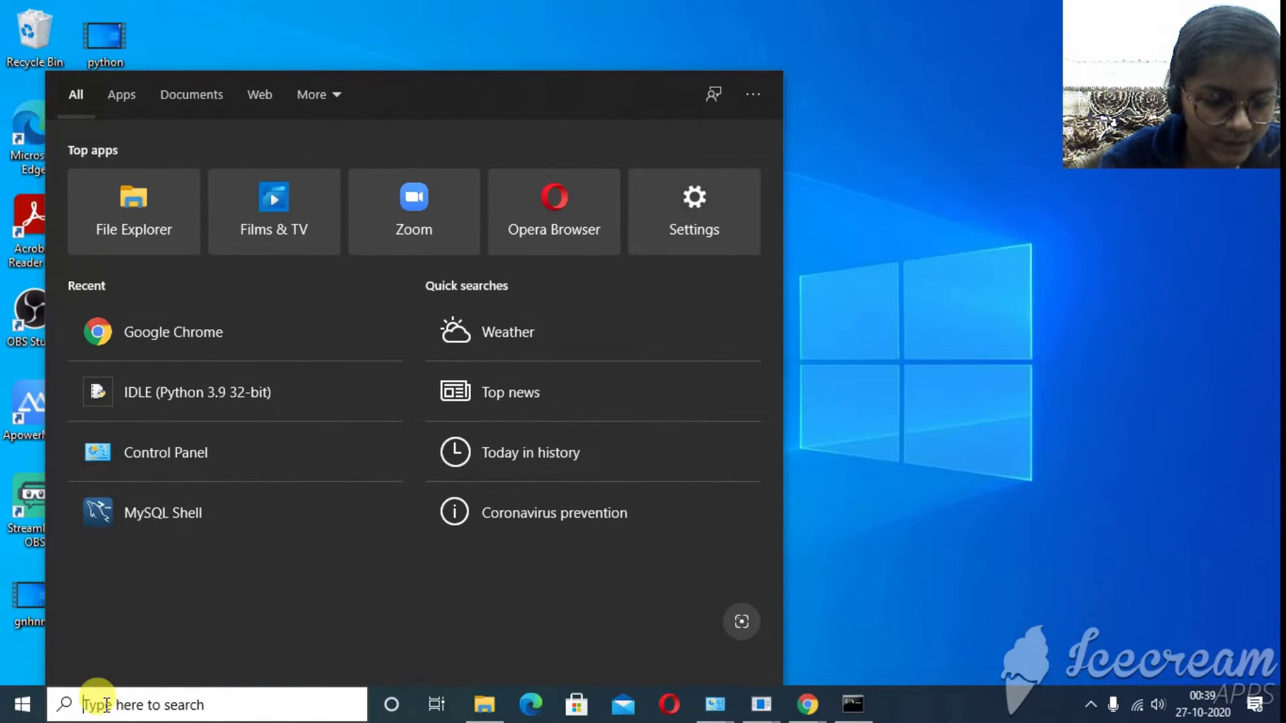
text(idle)
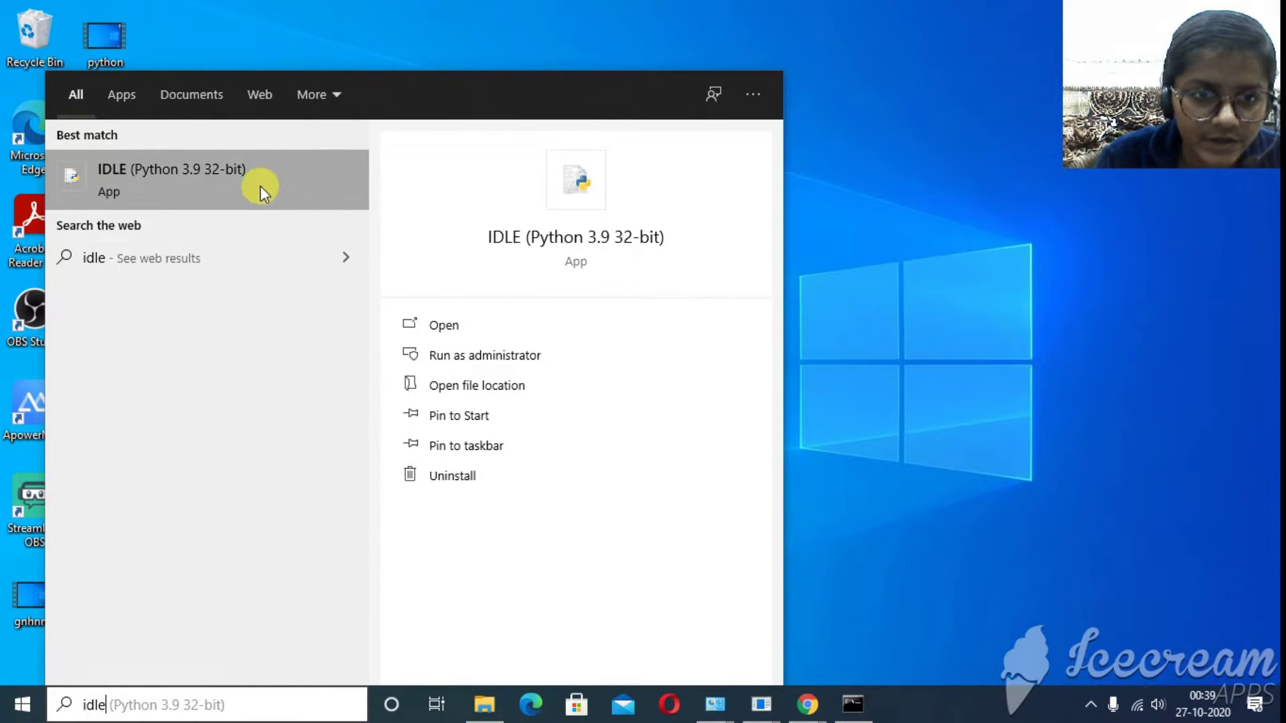
right_click(217, 165)
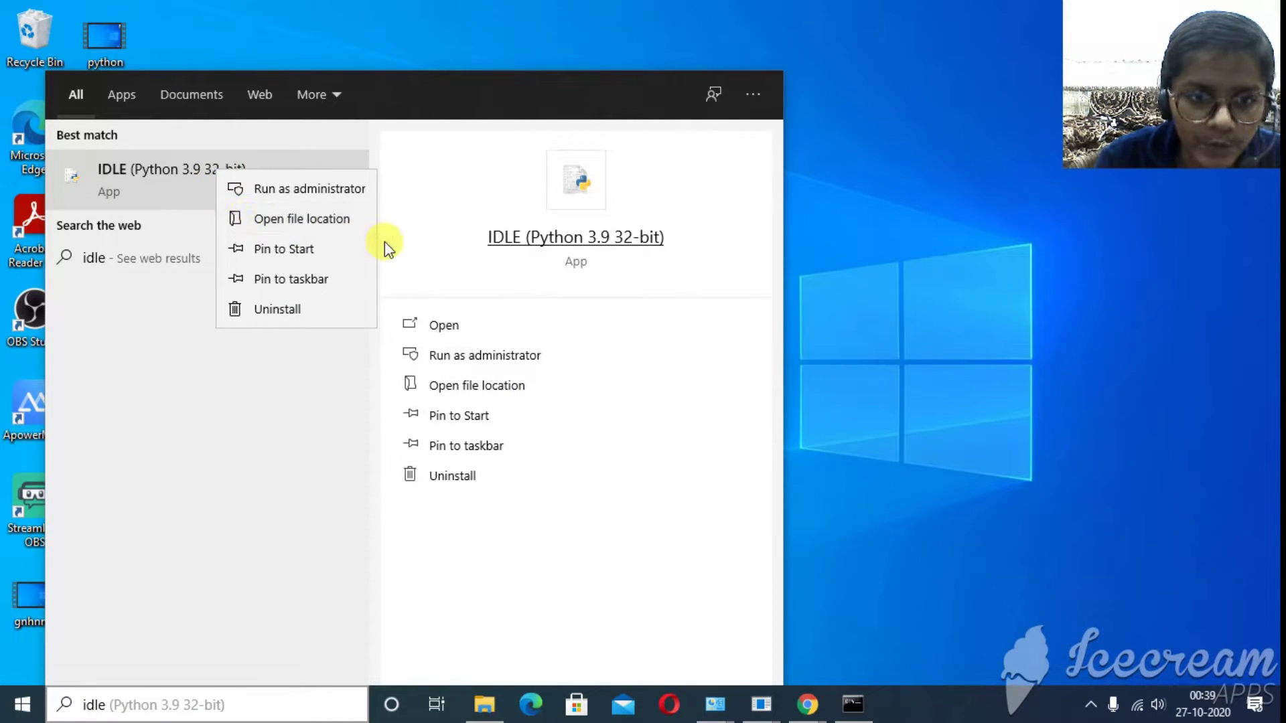
click(207, 420)
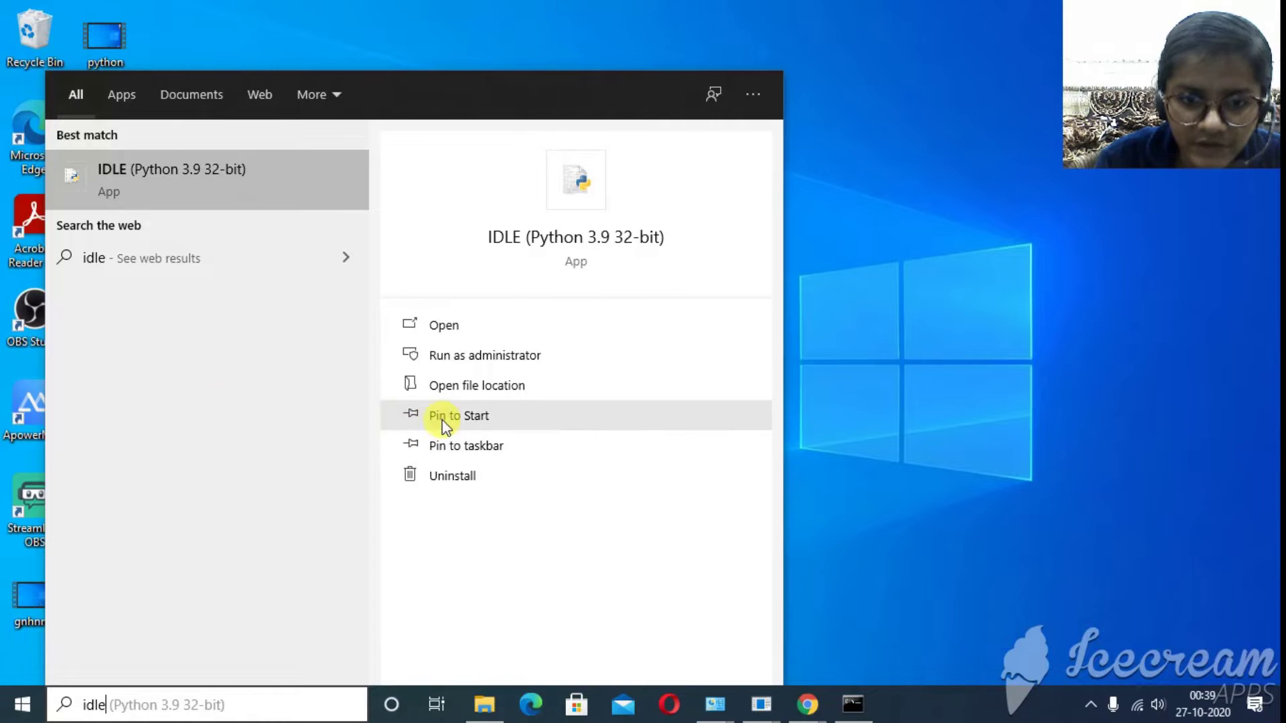
click(464, 386)
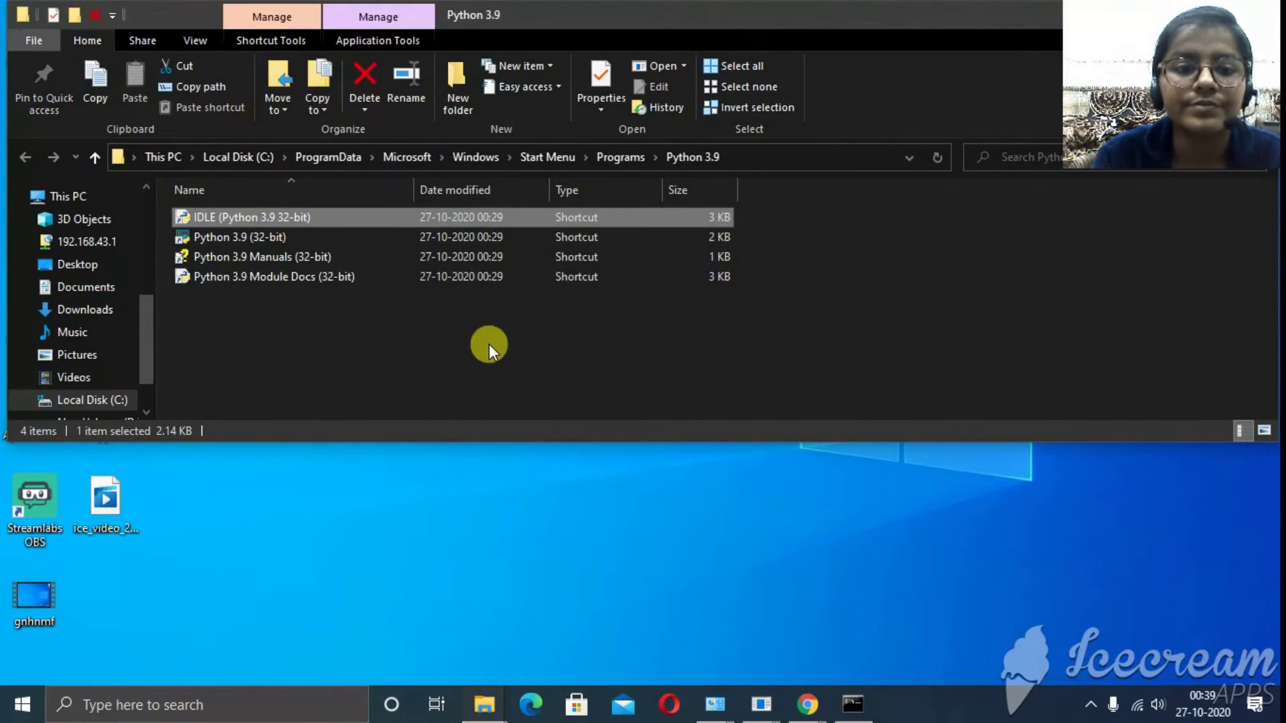
- Maximize Explorer and follow the IDLE shortcut to its Python39-32 target folder
drag(859, 17, 854, 54)
double_click(858, 53)
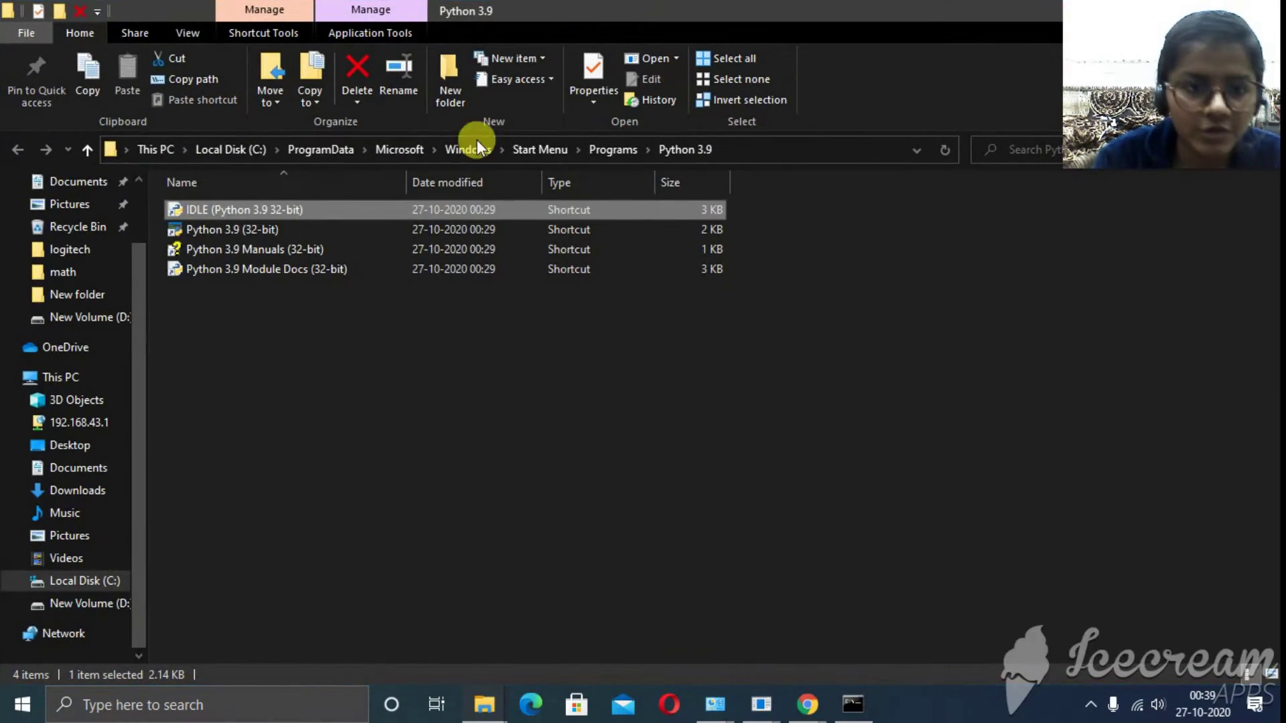
double_click(212, 207)
right_click(211, 207)
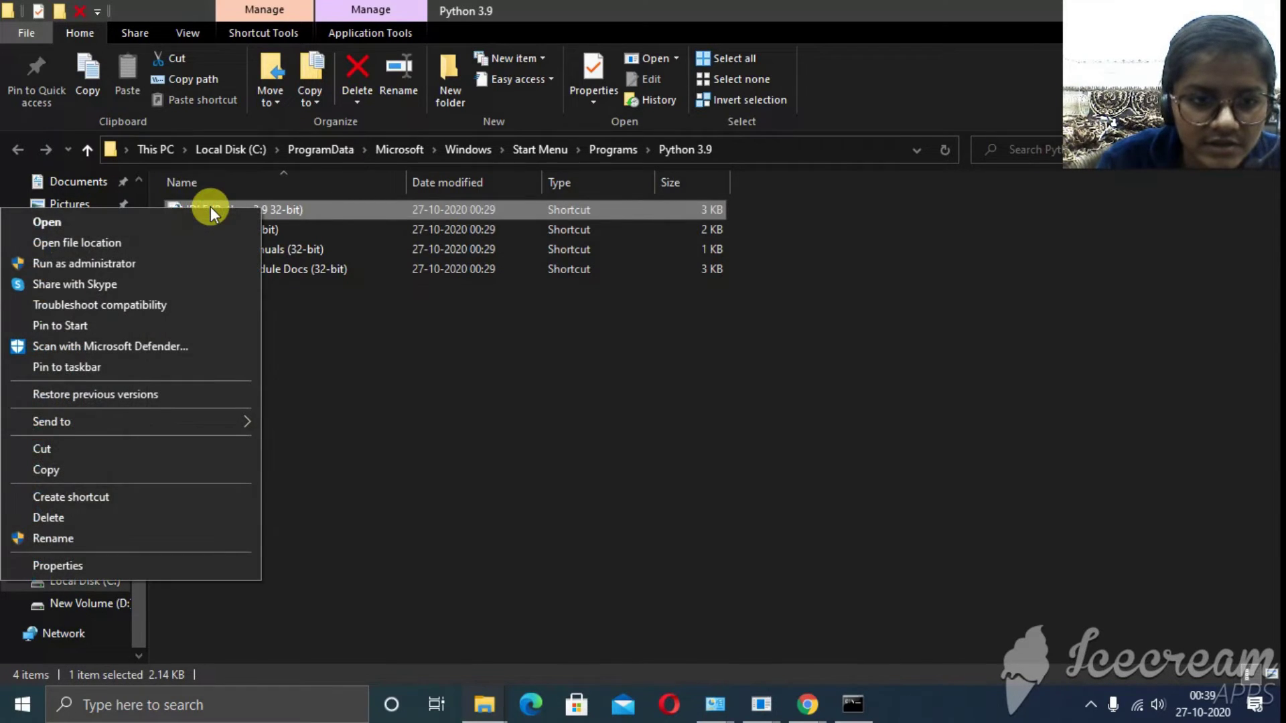
click(119, 245)
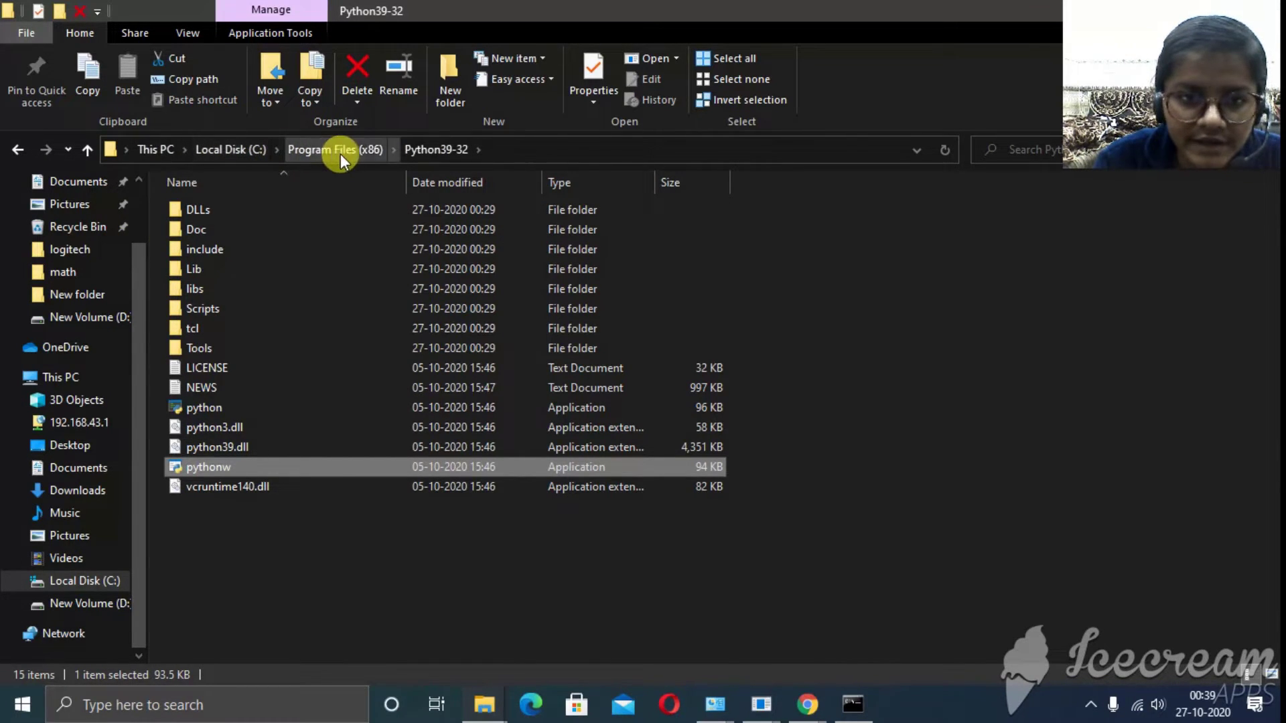
- Open a Command Prompt in C:\Program Files (x86)\Python39-32 via 'cmd' in the address bar
click(556, 151)
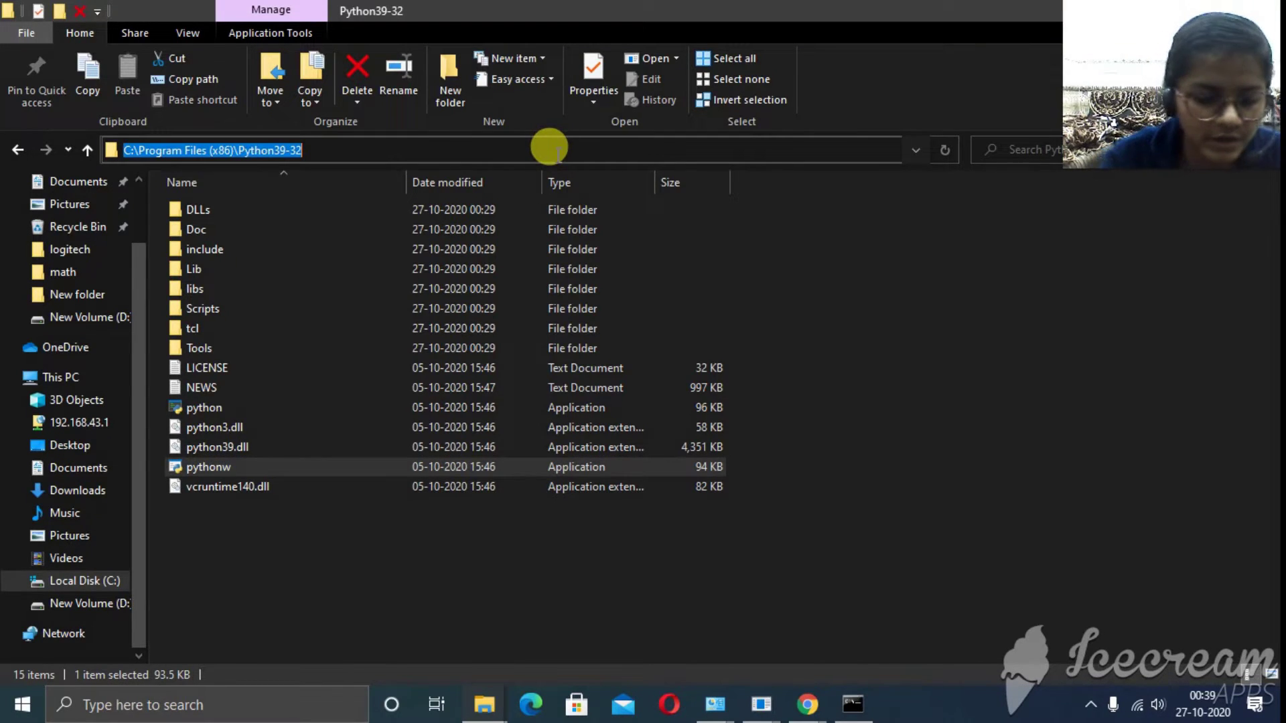
text(cmd)
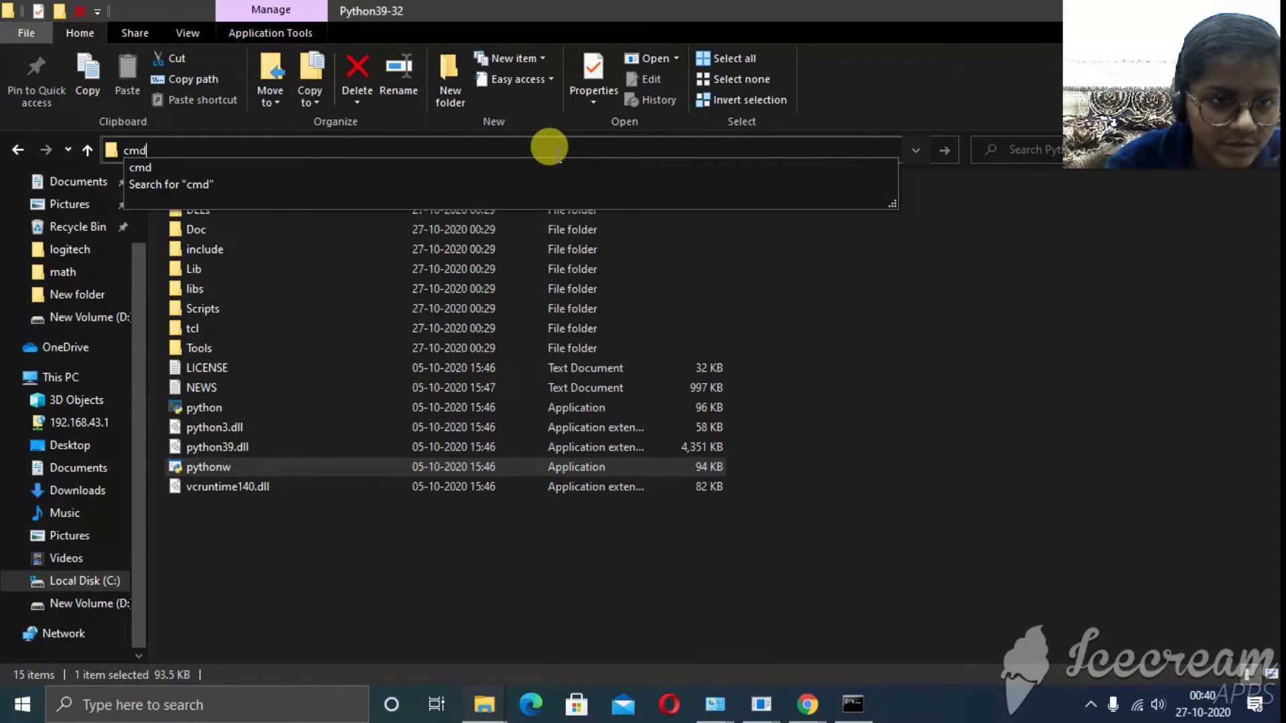
key(Return)
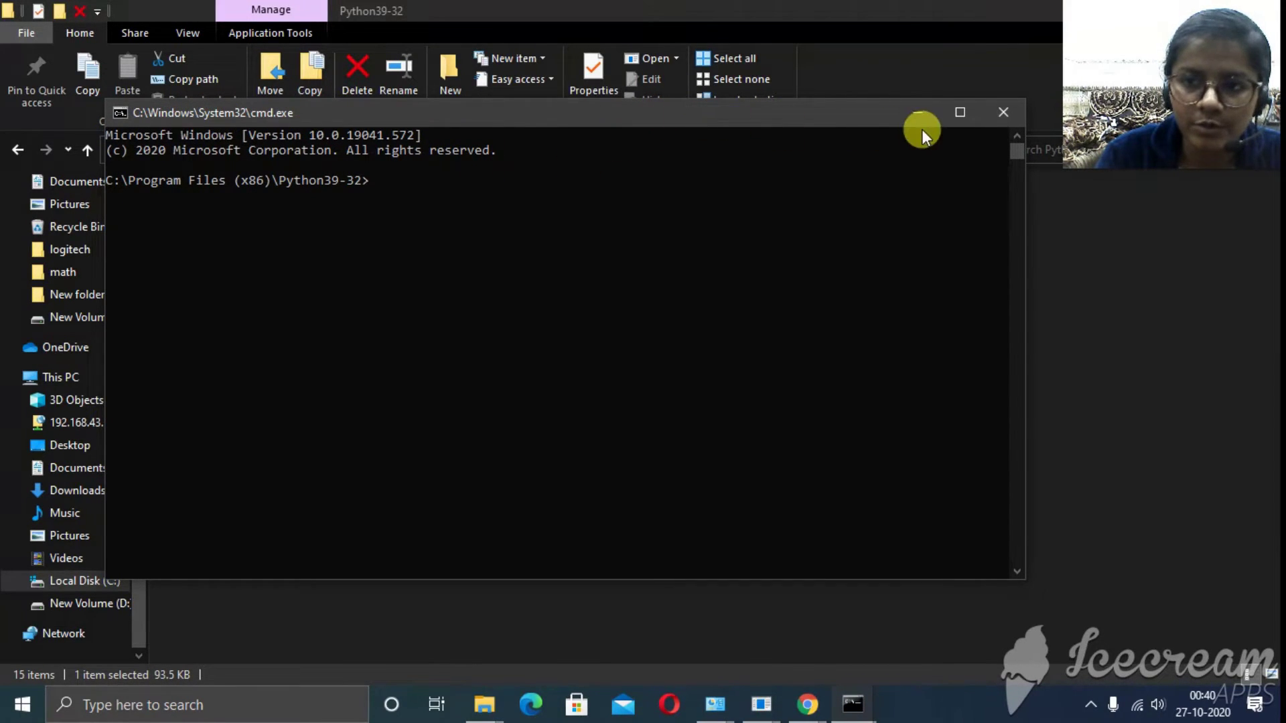
- Maximize Command Prompt and run 'python -m pip install mysql-connector-python'
click(960, 112)
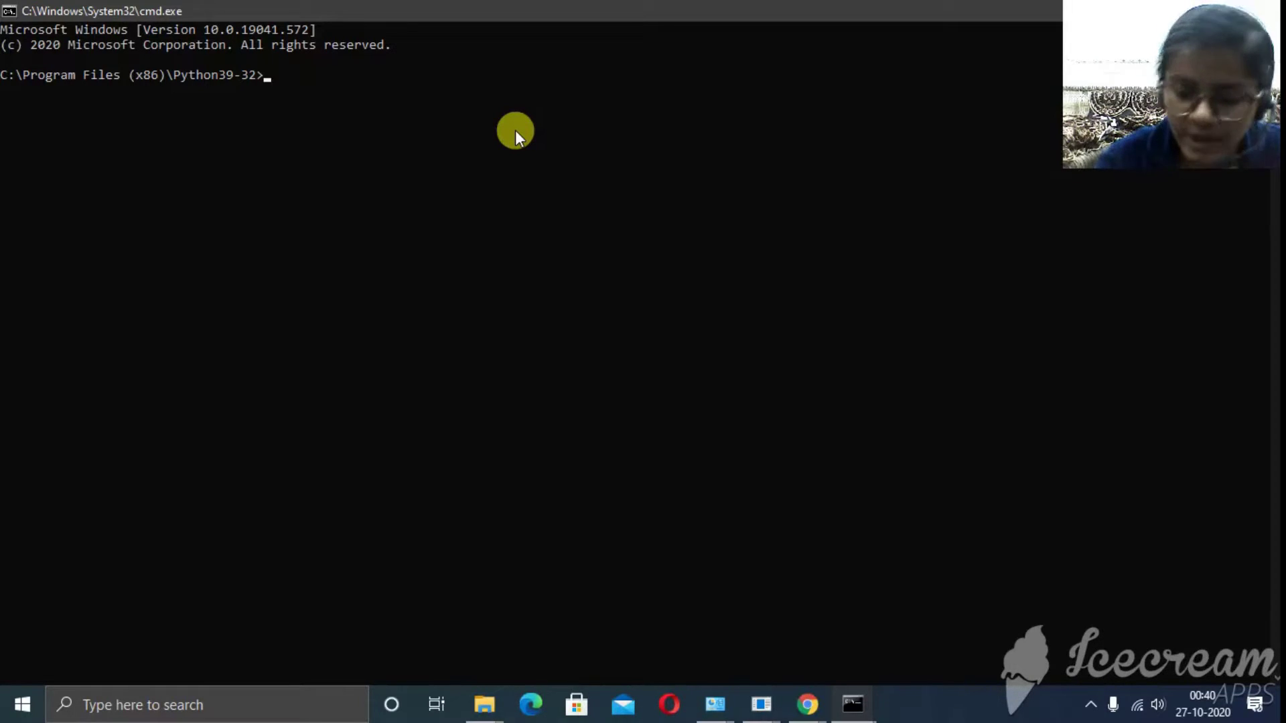
text(pytho)
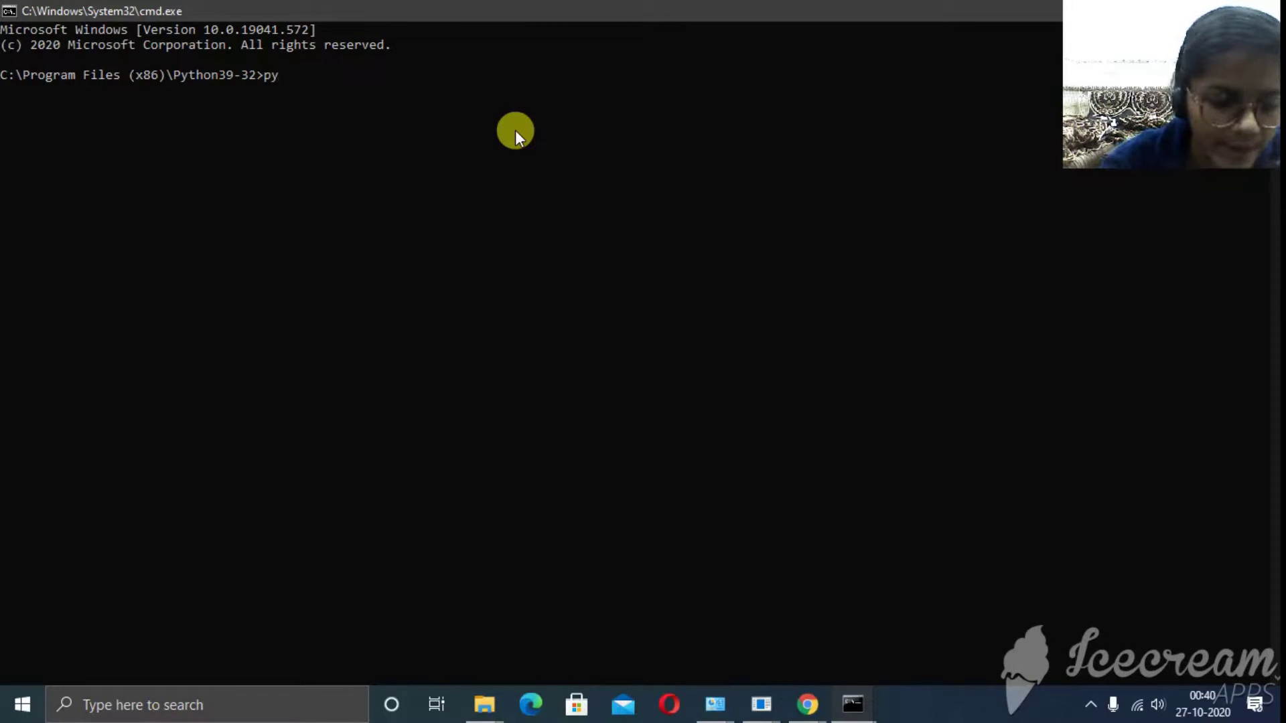
text(n )
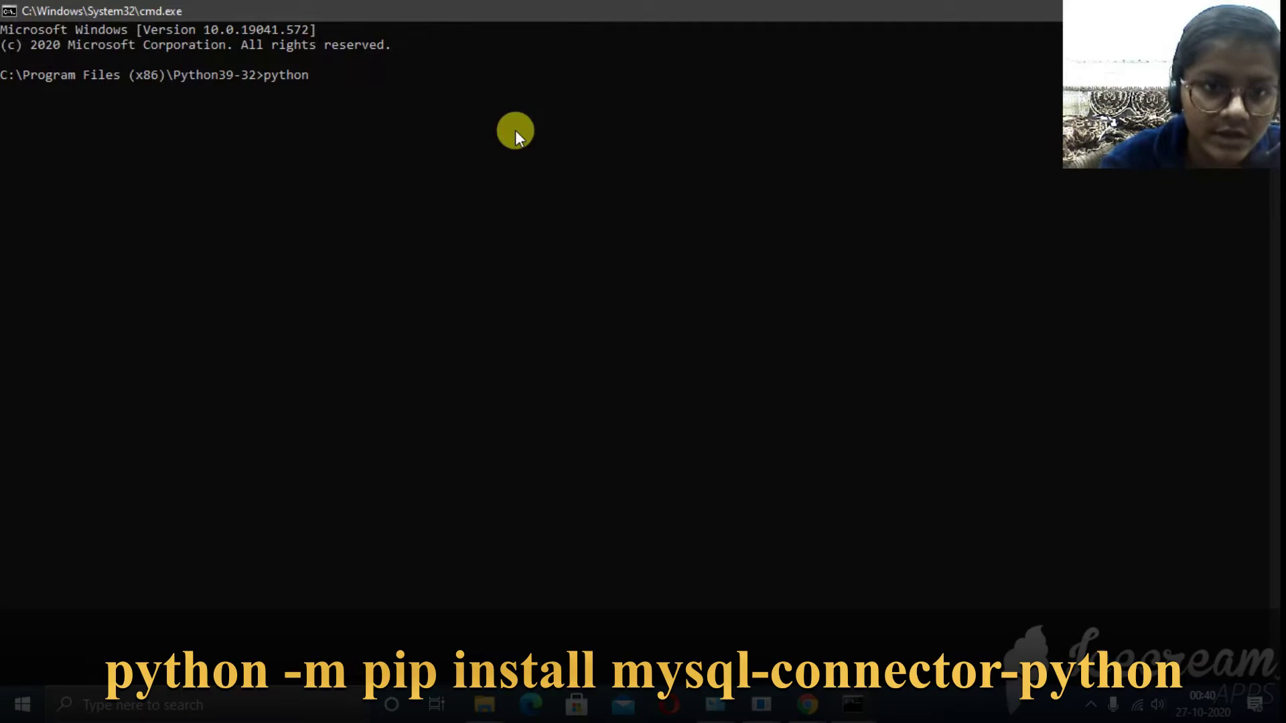
text(-m)
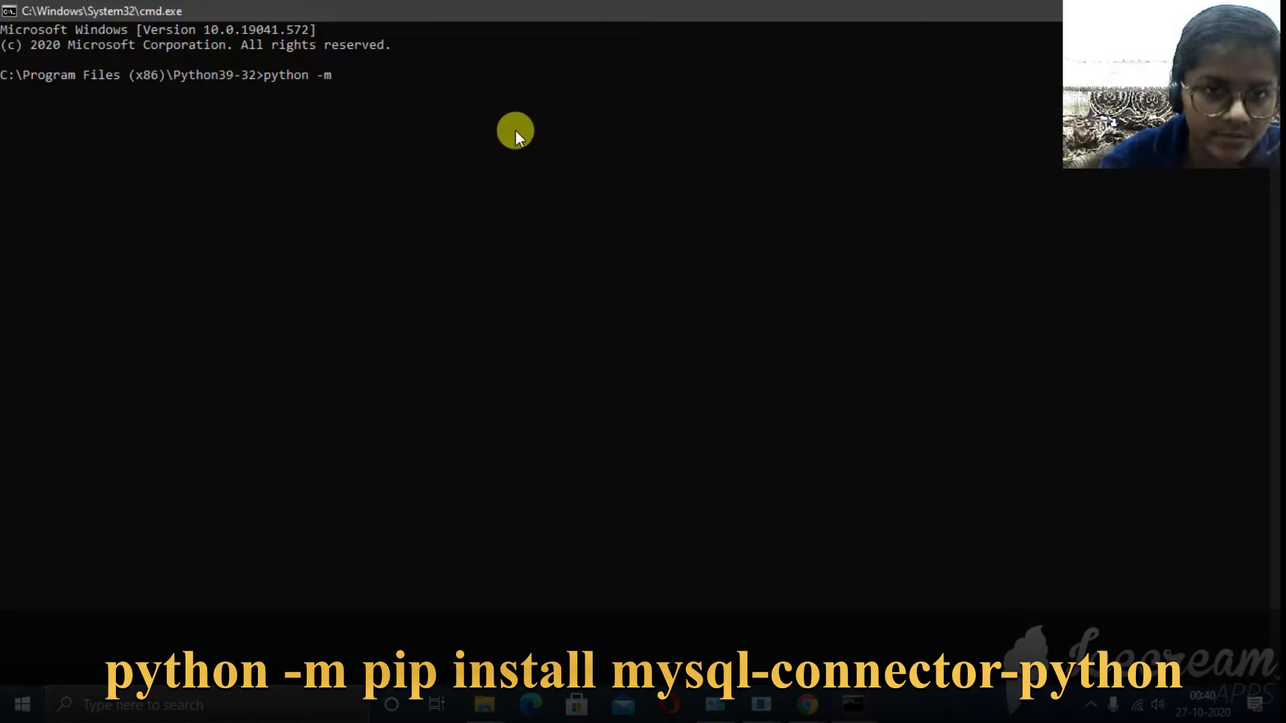
text( p)
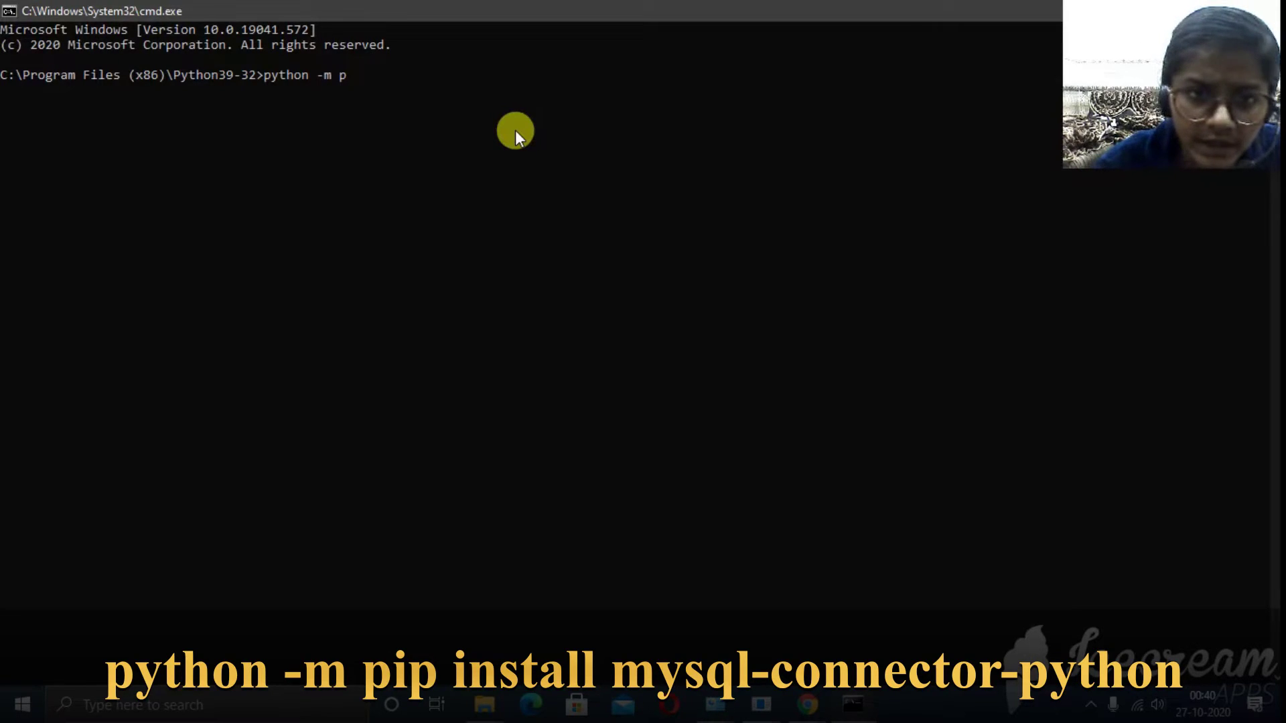
text(ip inst)
text(al)
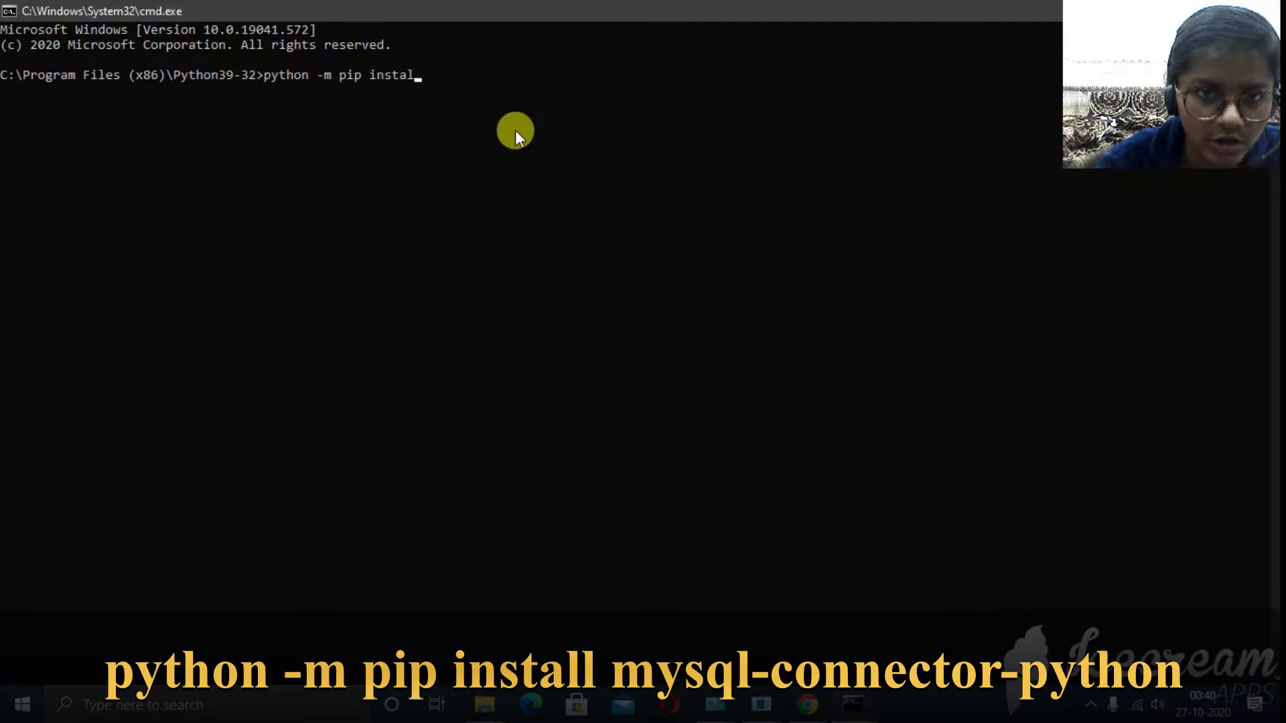
text(l mysql-)
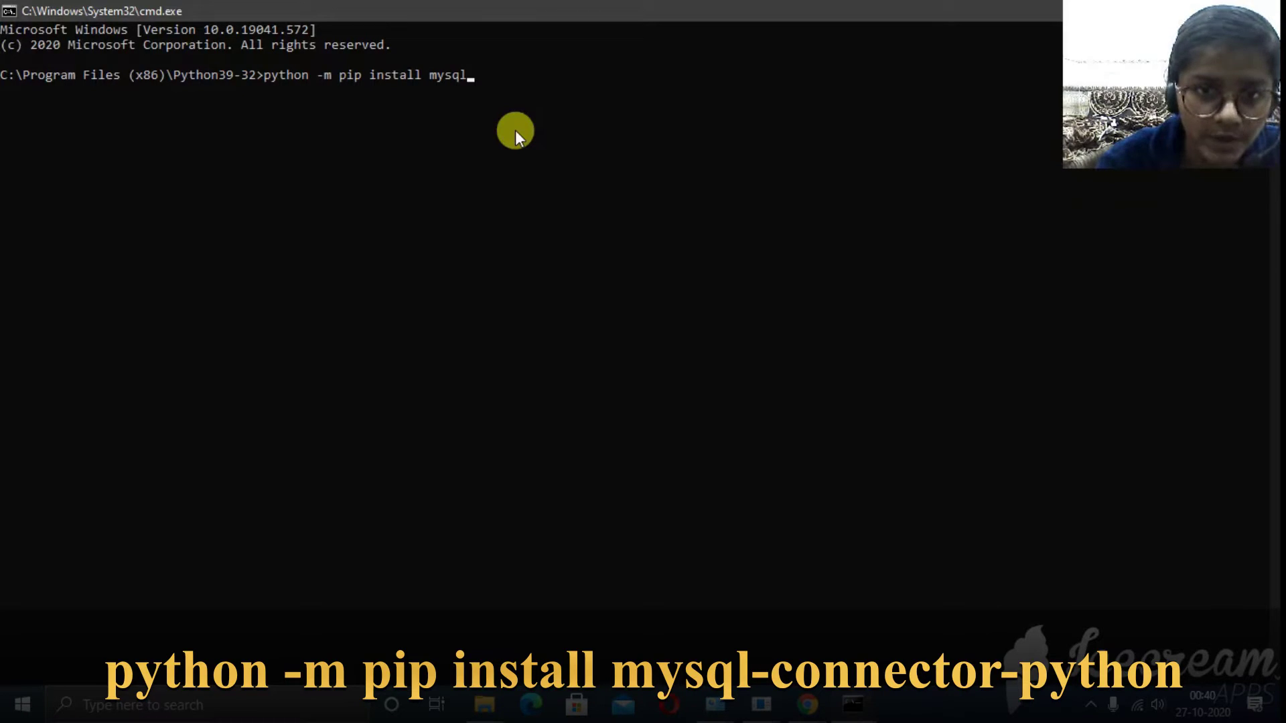
text(conne)
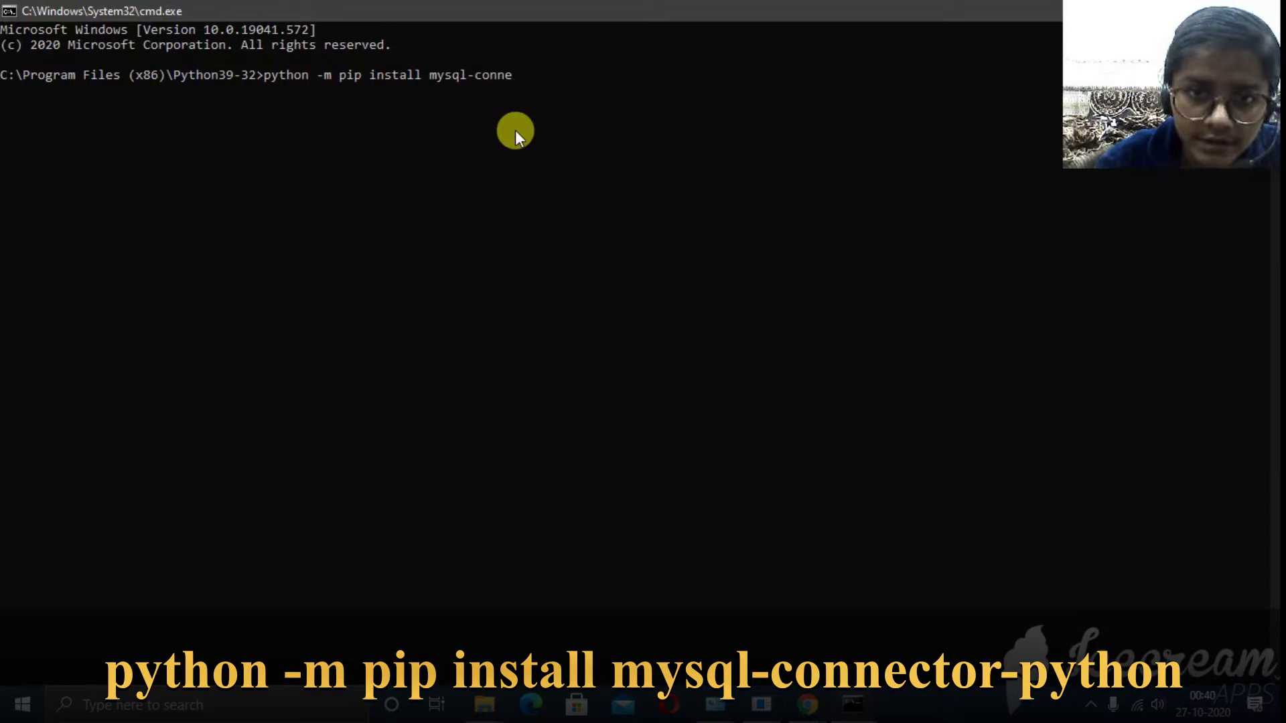
text(ctor-py)
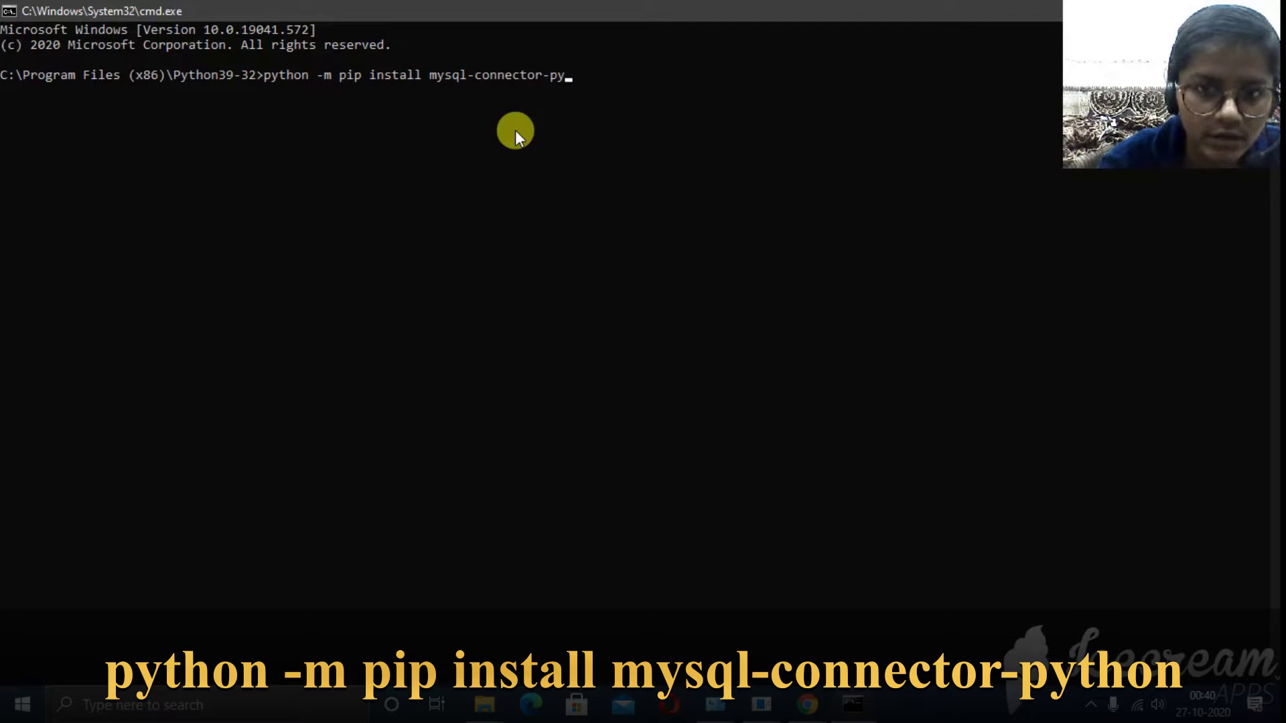
text(thon)
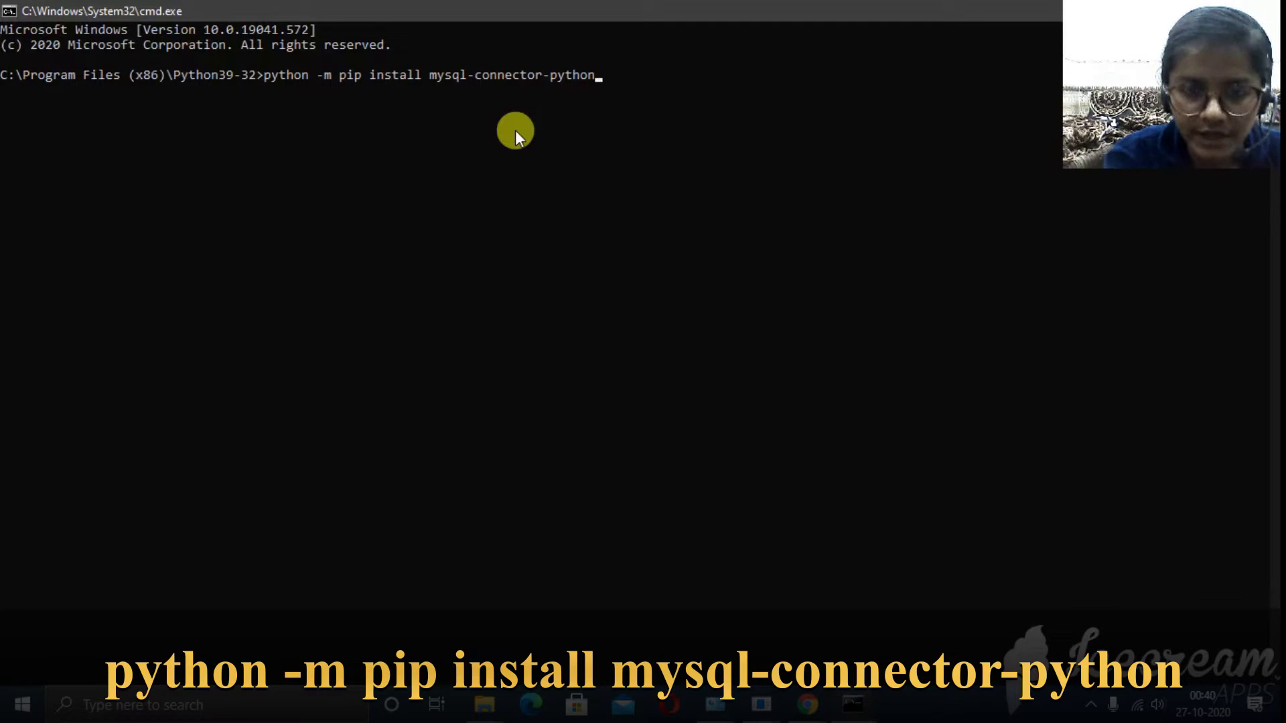
key(Return)
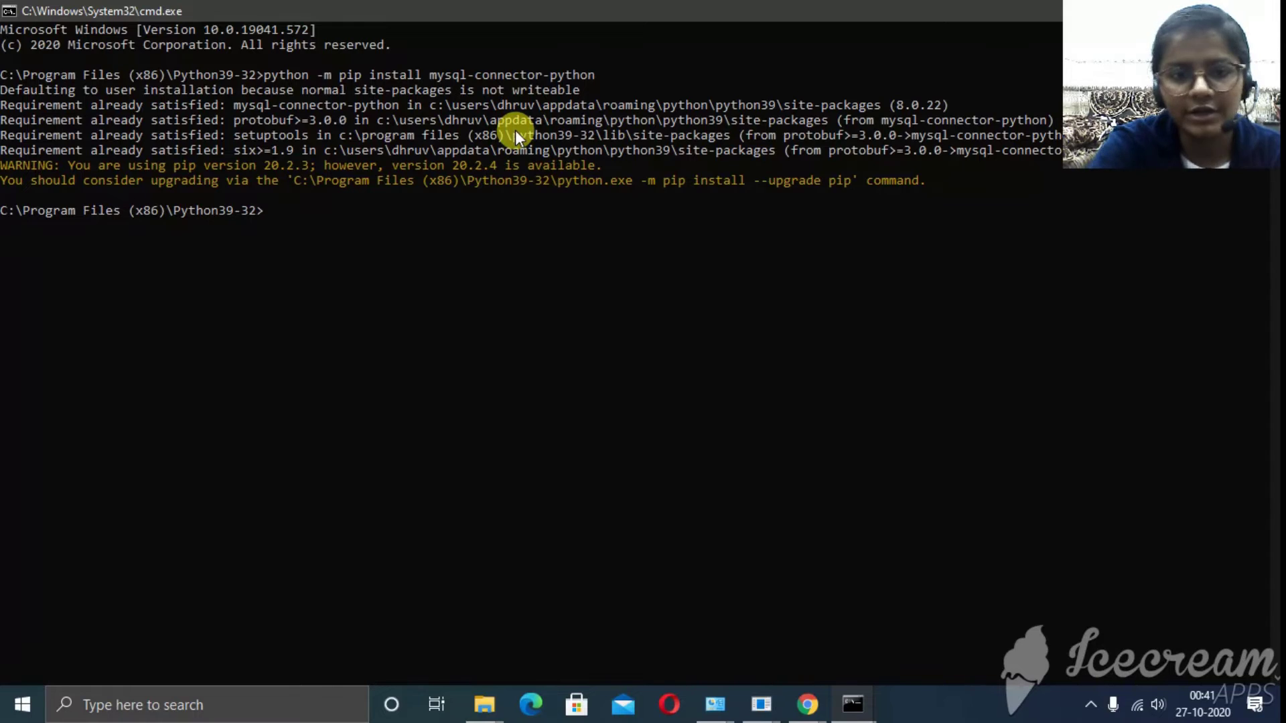
- Close the Command Prompt and File Explorer windows
double_click(564, 7)
click(742, 21)
double_click(770, 6)
double_click(907, 13)
double_click(907, 14)
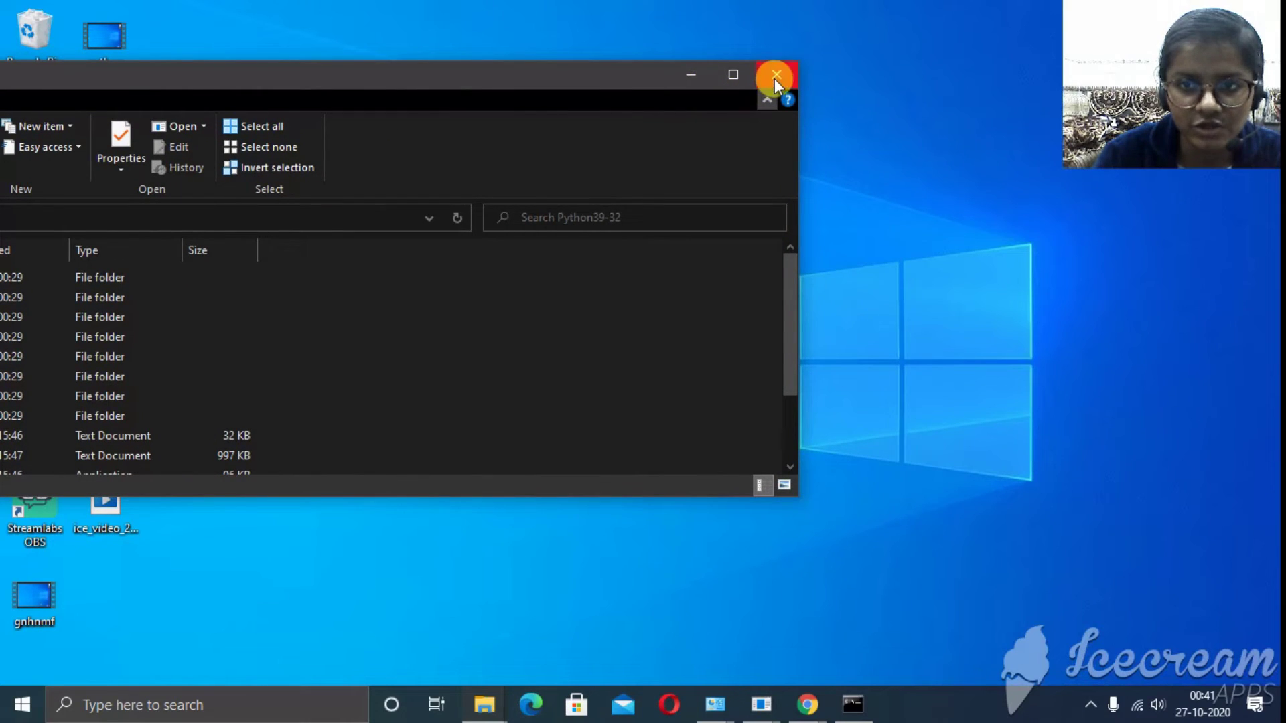
click(774, 78)
- Search 'id' and launch IDLE (Python 3.9 32-bit) from the results
click(182, 712)
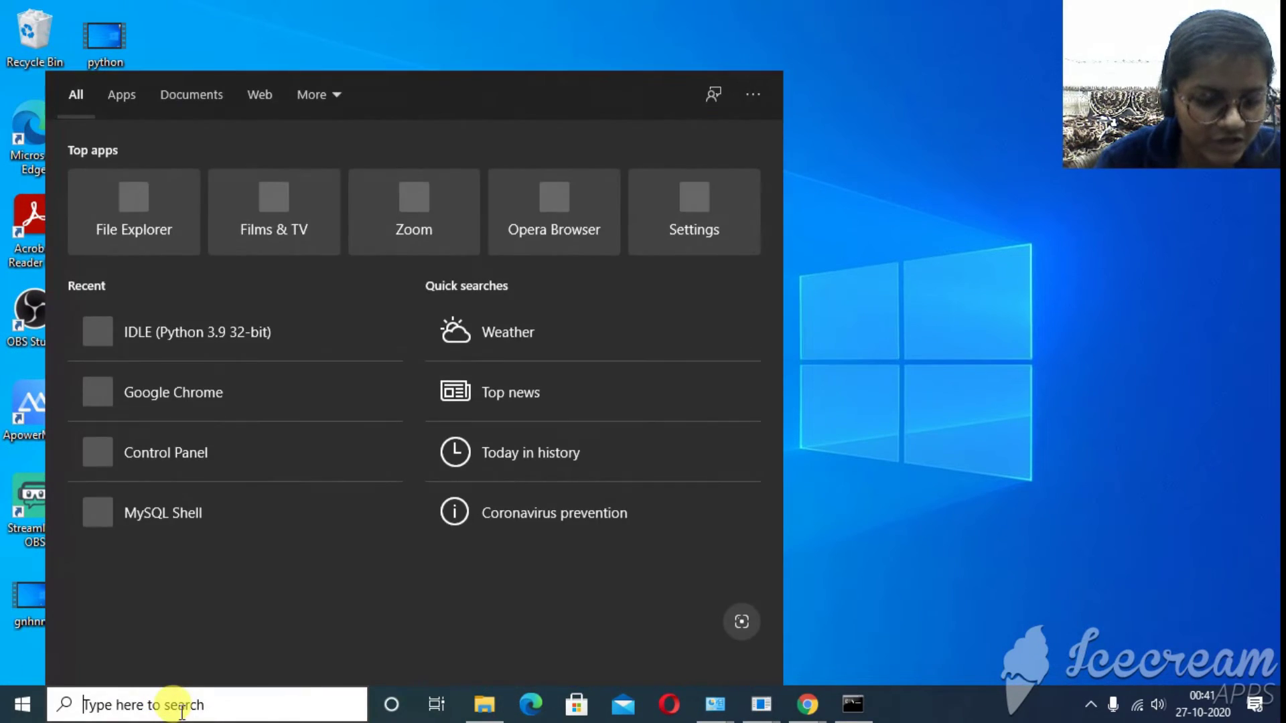
text(id)
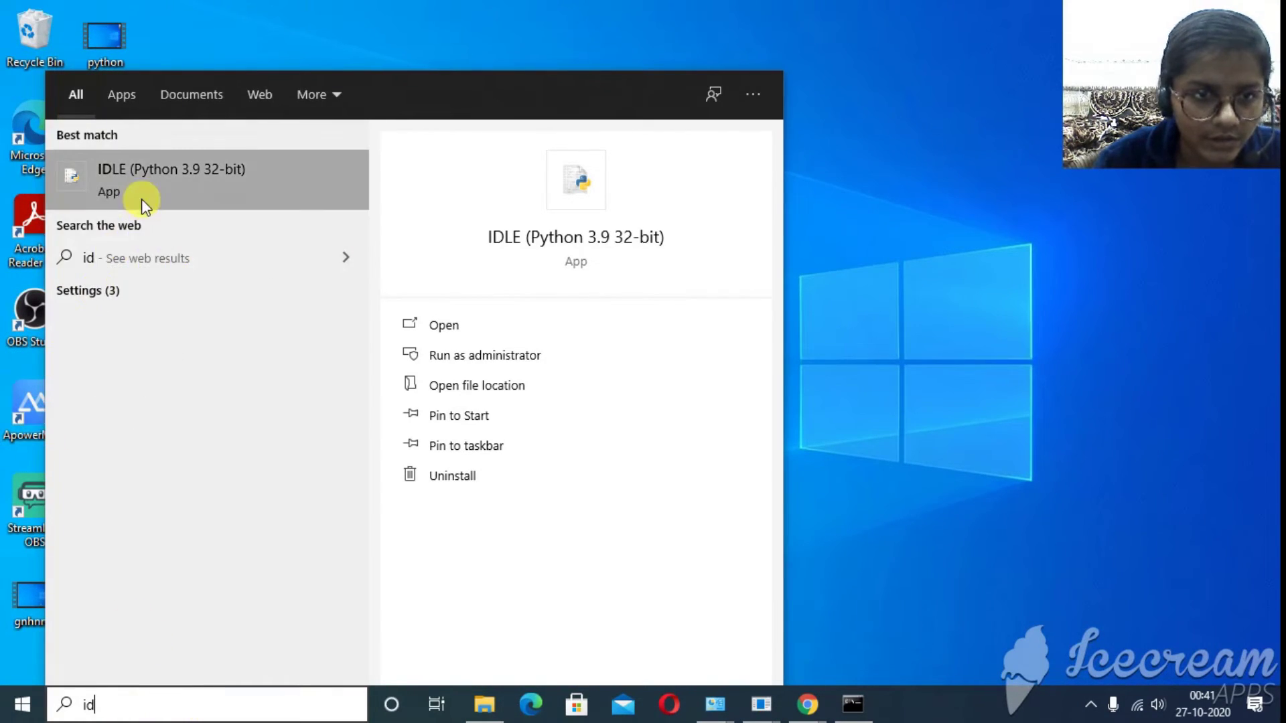
click(142, 199)
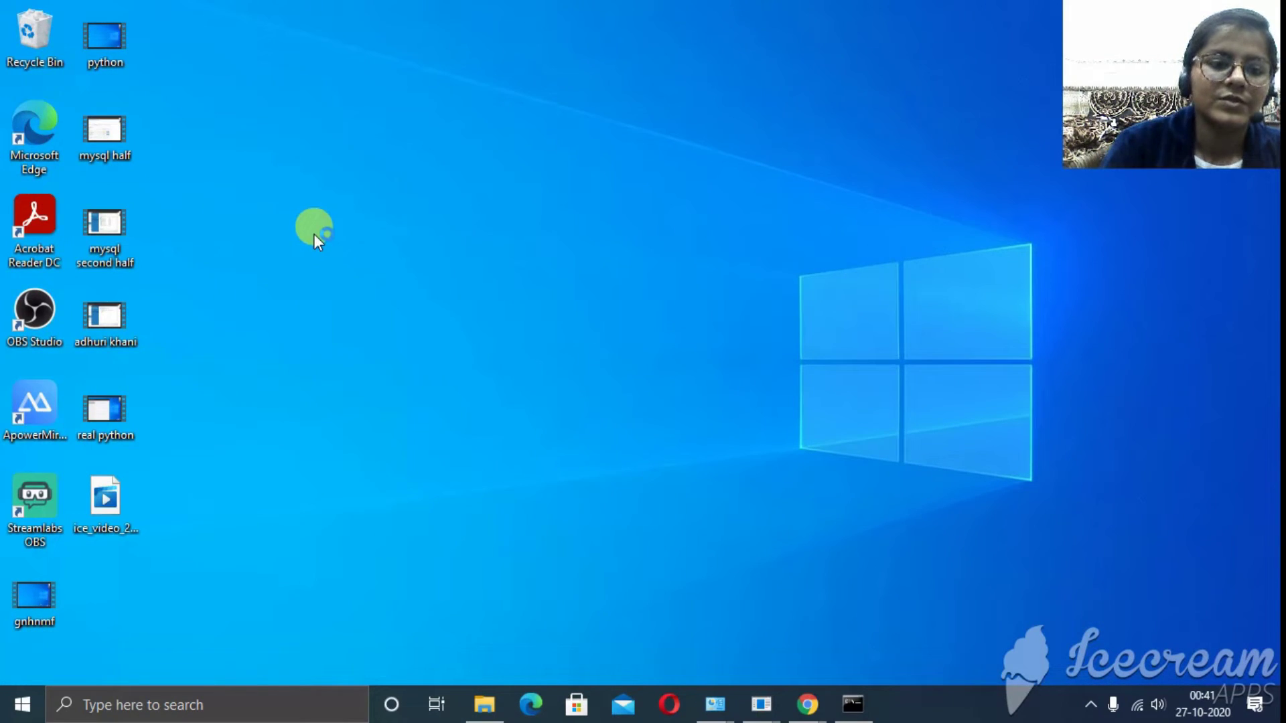
- Type 'import mysql.connector' at the Python 3.9.0 Shell prompt
text(import)
key(BackSpace)
text(mysql.conn)
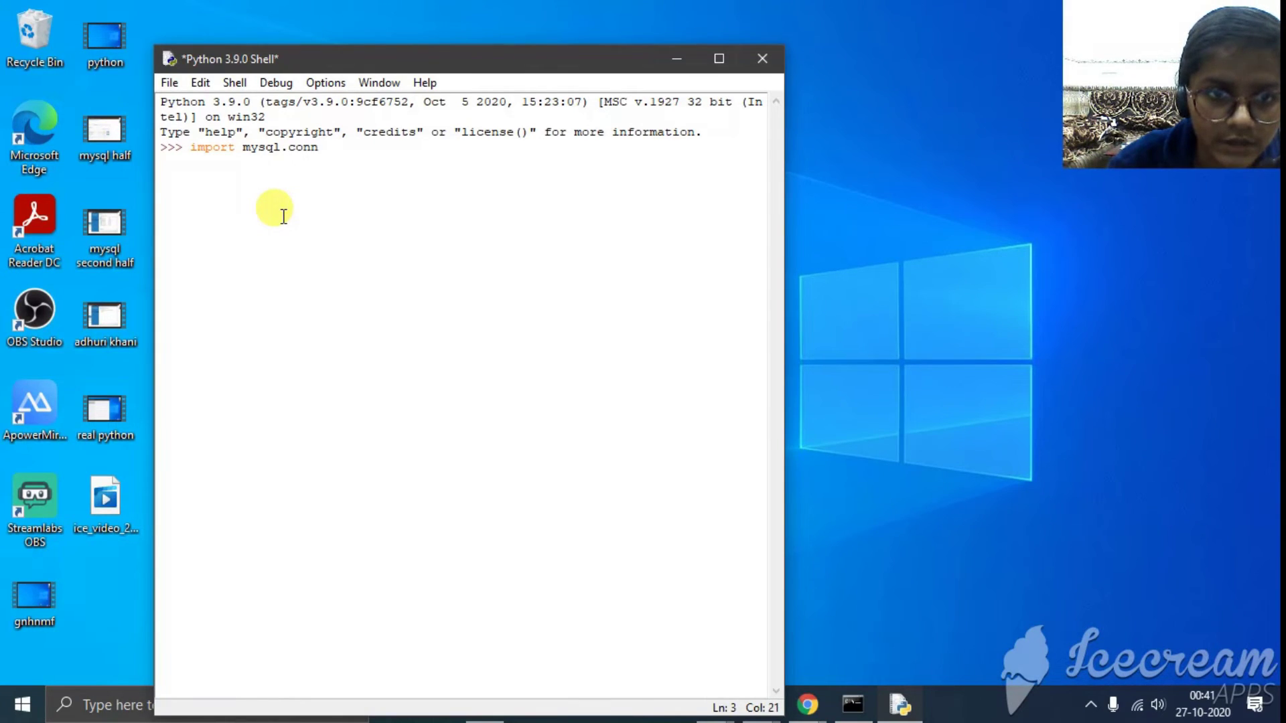
text(ecto)
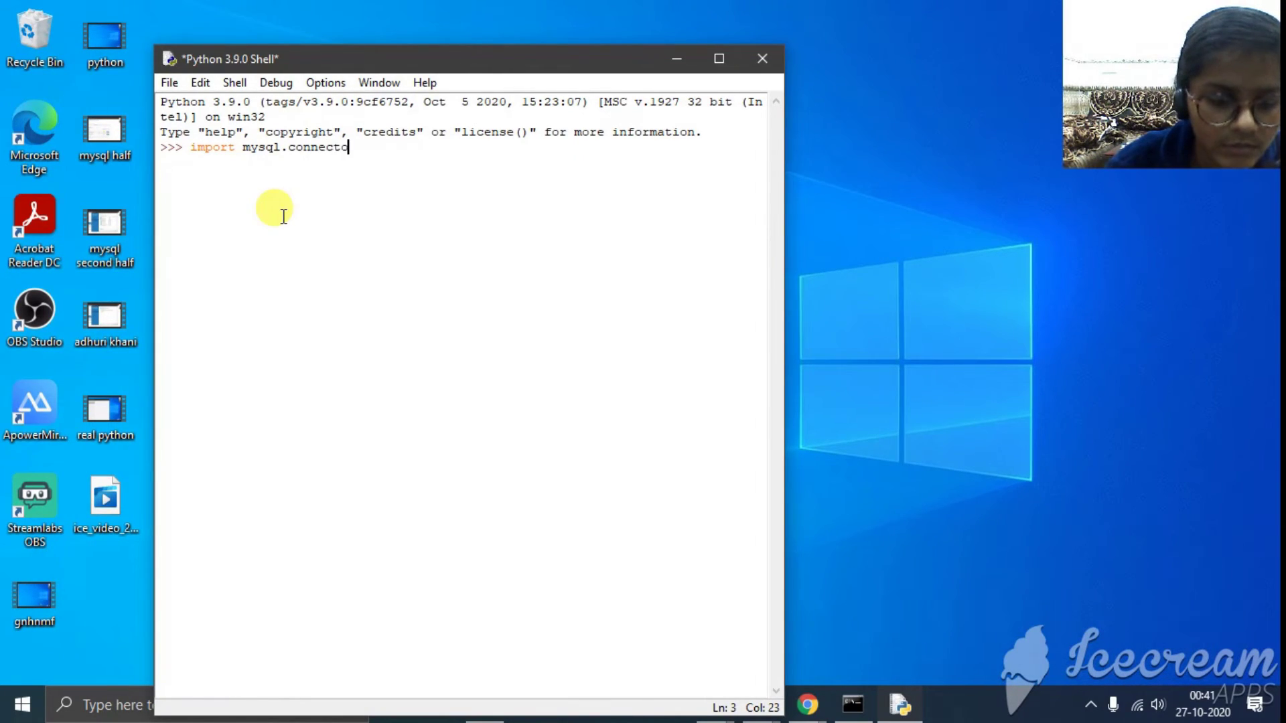